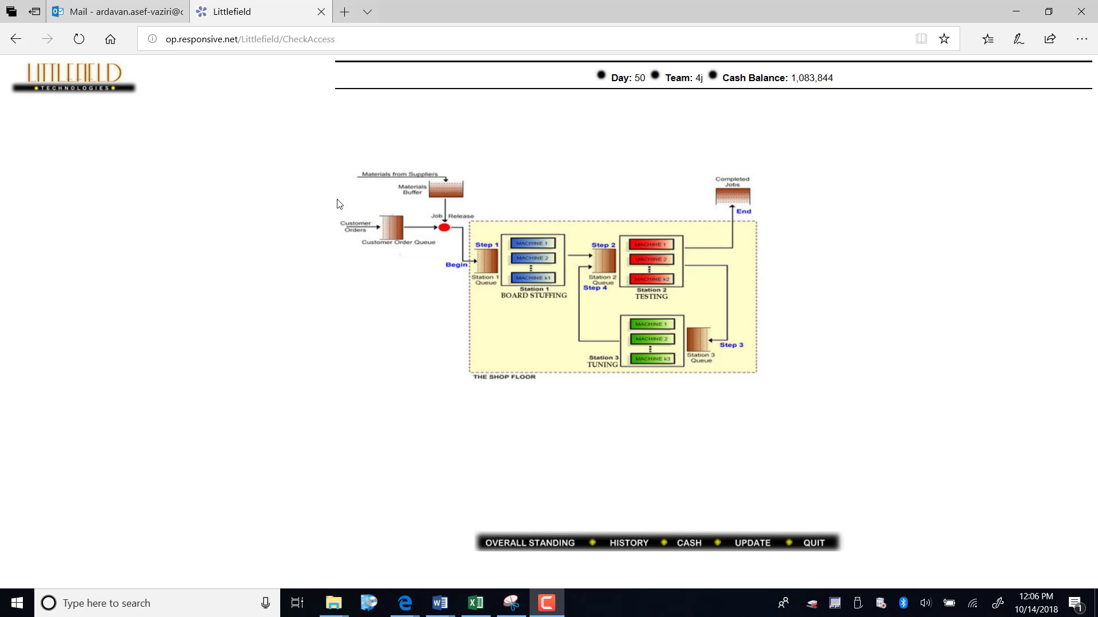
Plot Littlefield's daily job arrivals from the Customer Order Queue and download the .xls data.
left_click(394, 238)
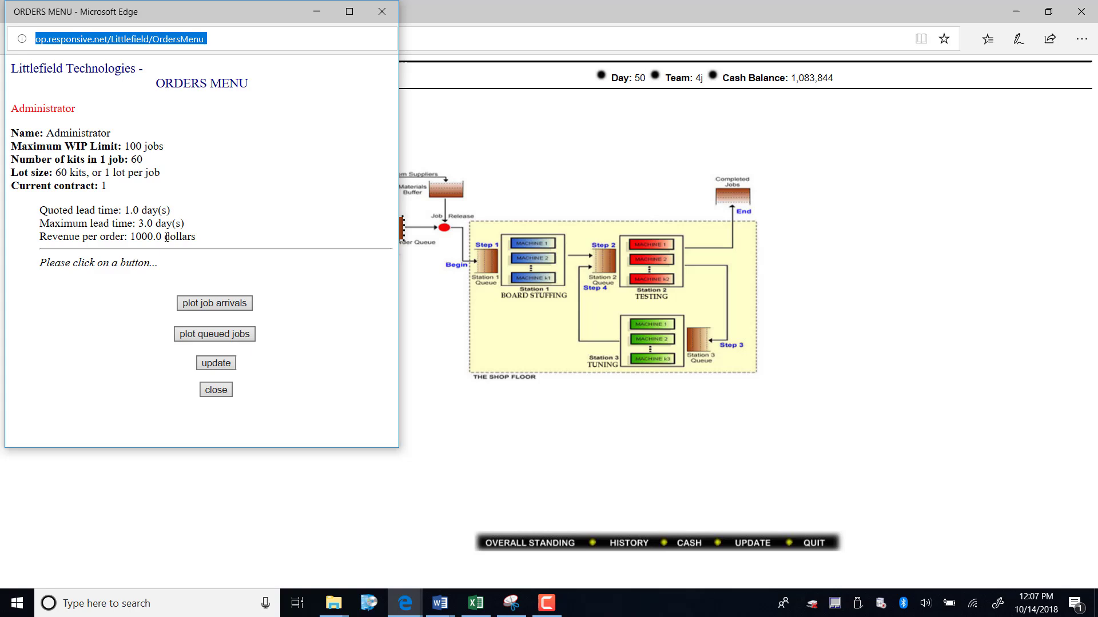
left_click(237, 307)
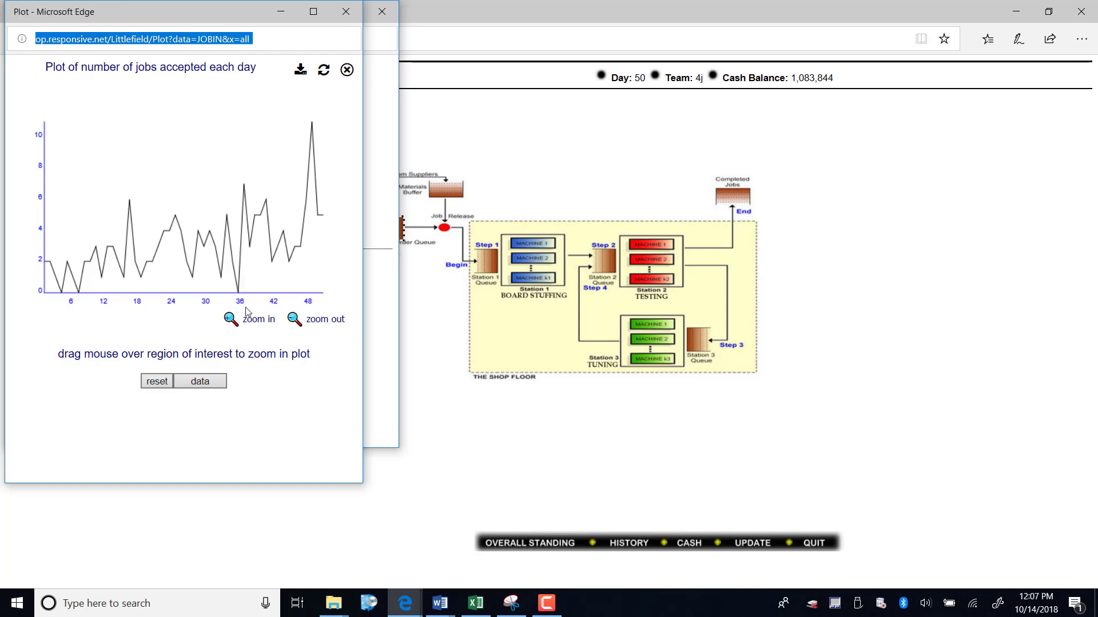
left_click(299, 71)
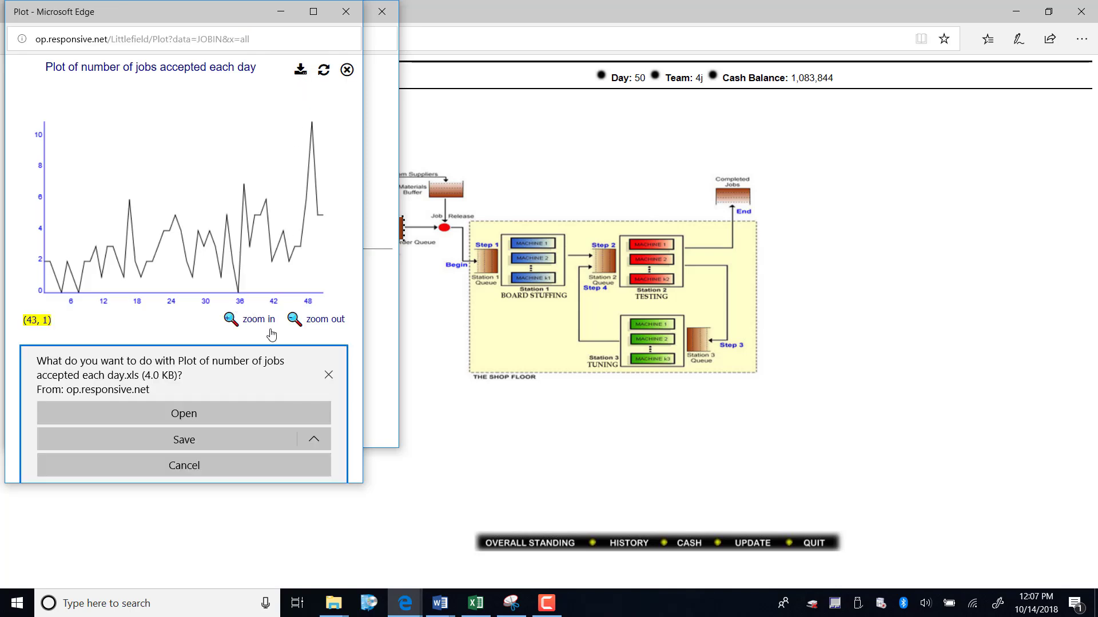
Copy the daily jobs accepted values from the downloaded sheet and paste them at C5.
left_click(169, 418)
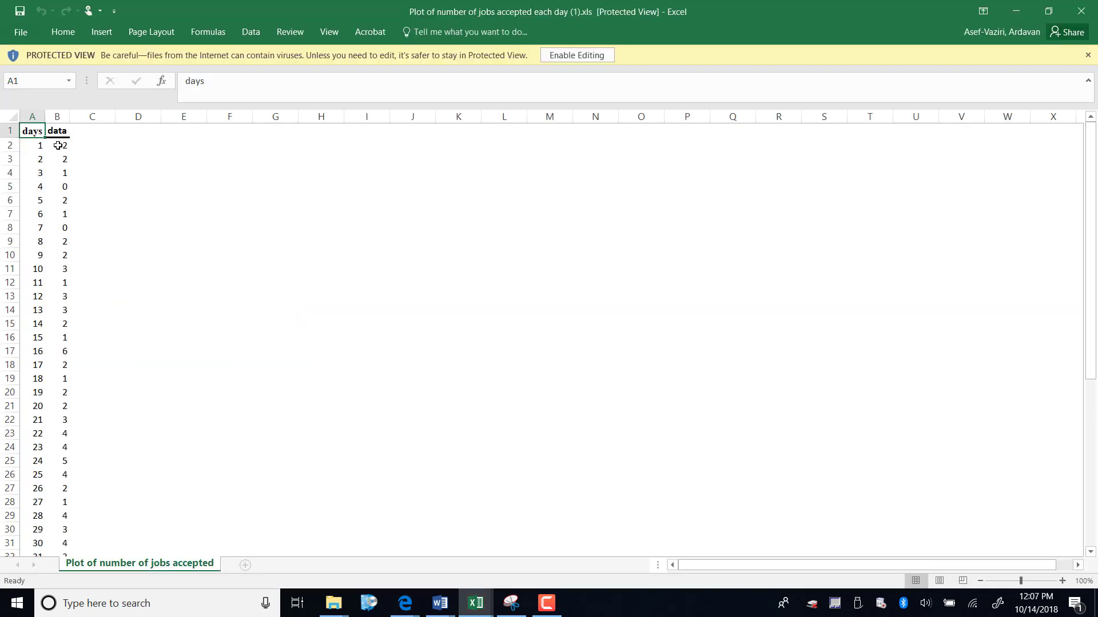
left_click_drag(59, 142, 62, 532)
right_click(51, 128)
left_click(89, 154)
scroll(89, 286, "up", 7)
left_click(1016, 12)
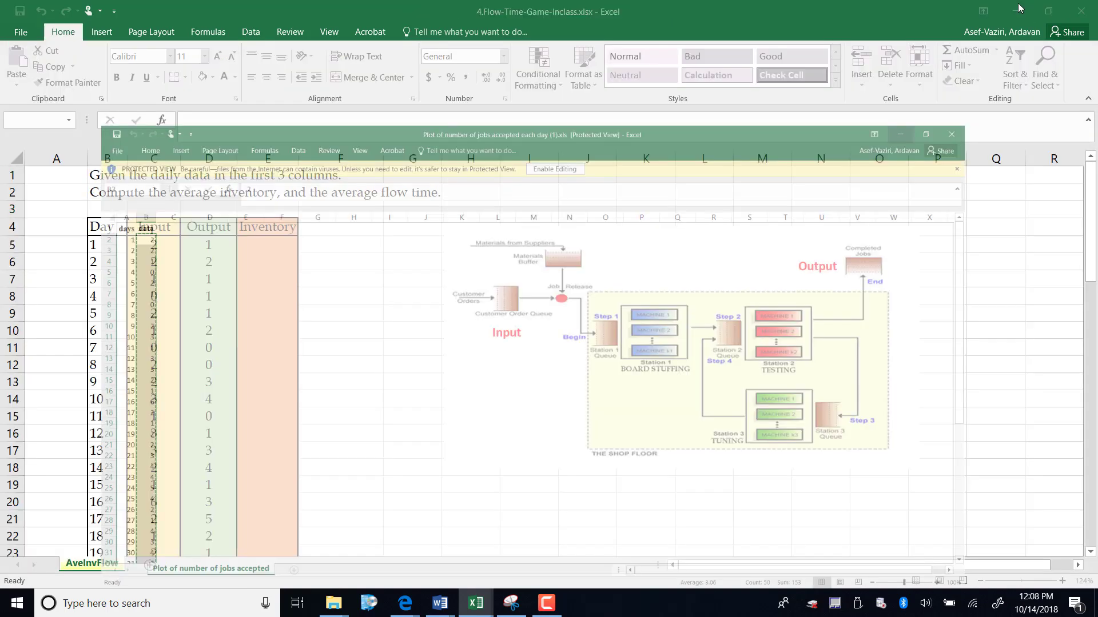
left_click(142, 241)
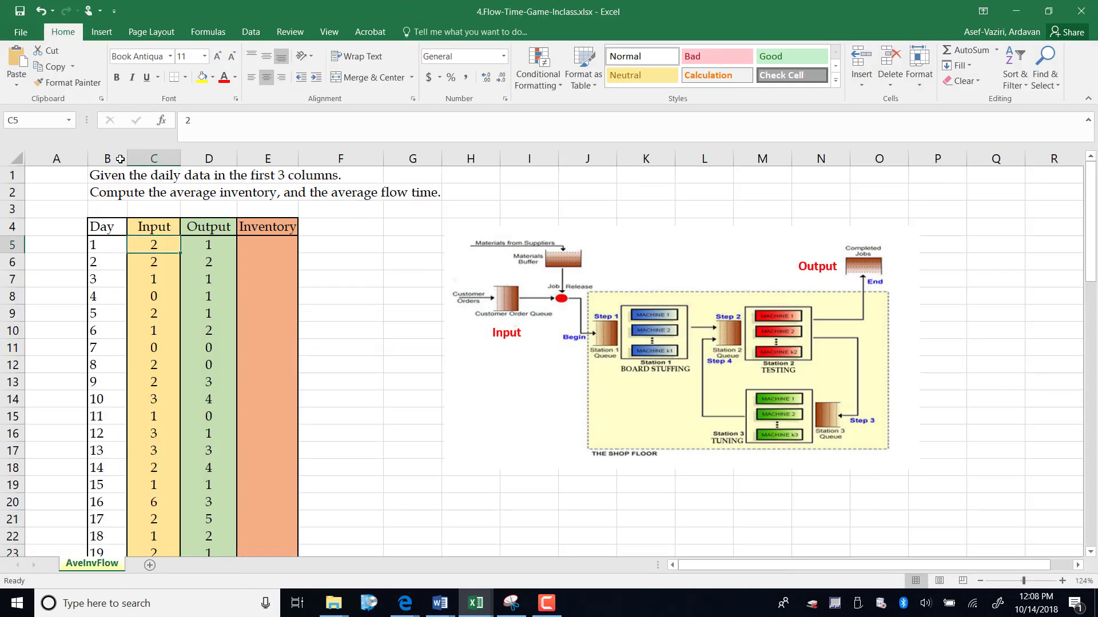
left_click(17, 57)
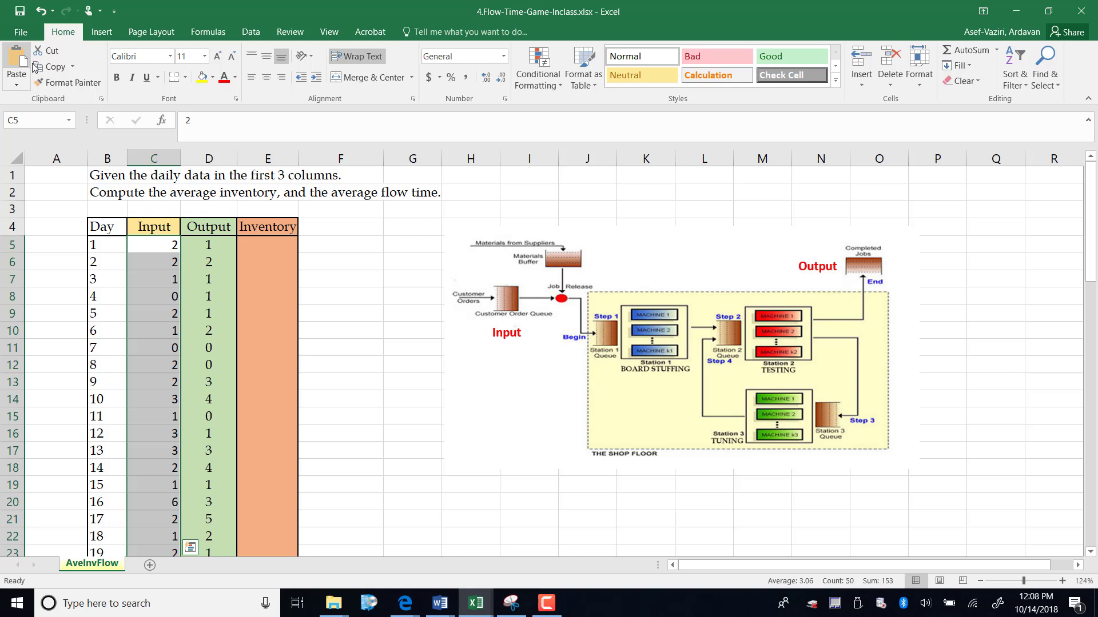
Format C5:C54 like the Input header and remove all their cell borders.
left_click(167, 229)
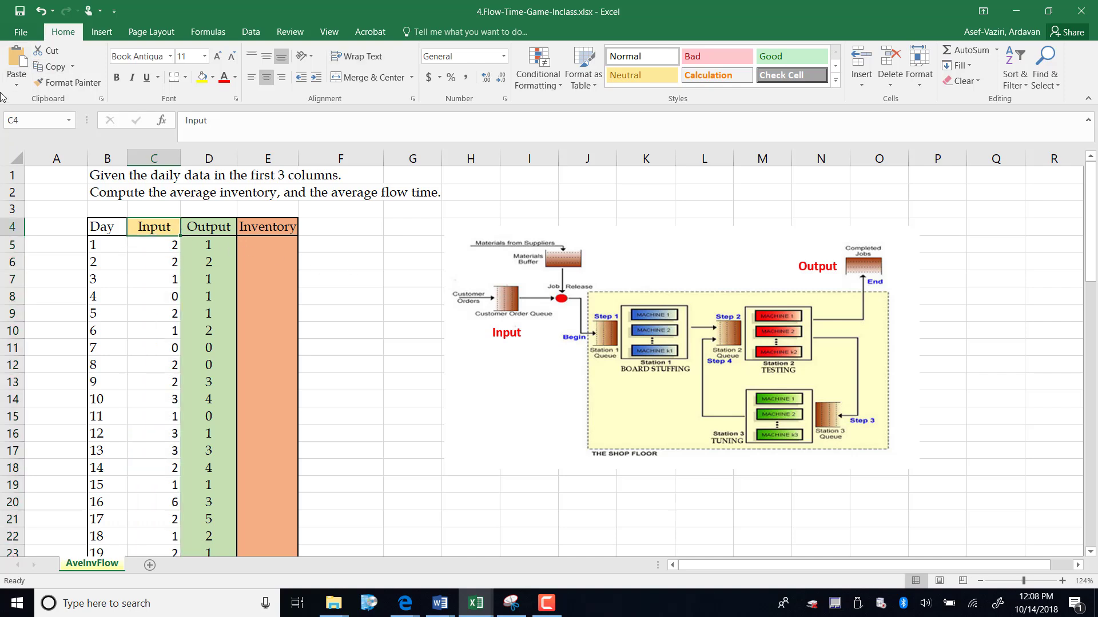
left_click(34, 82)
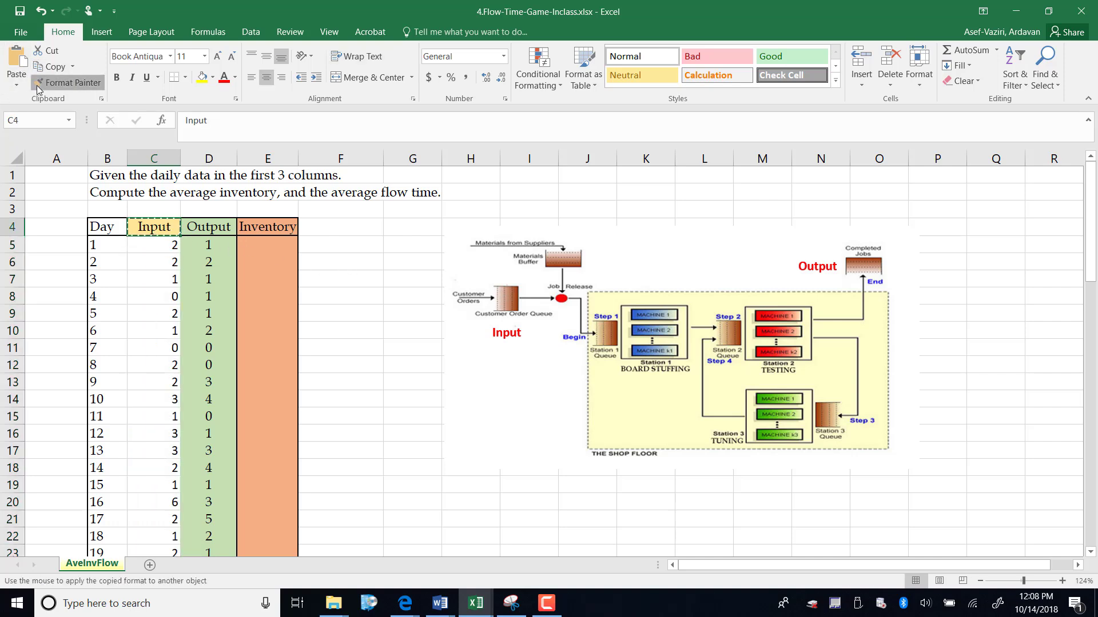
left_click(148, 245)
mouse_move(147, 246)
left_mouse_down()
mouse_move(150, 546)
mouse_move(147, 509)
mouse_move(146, 520)
left_mouse_up()
scroll(149, 509, "up", 11)
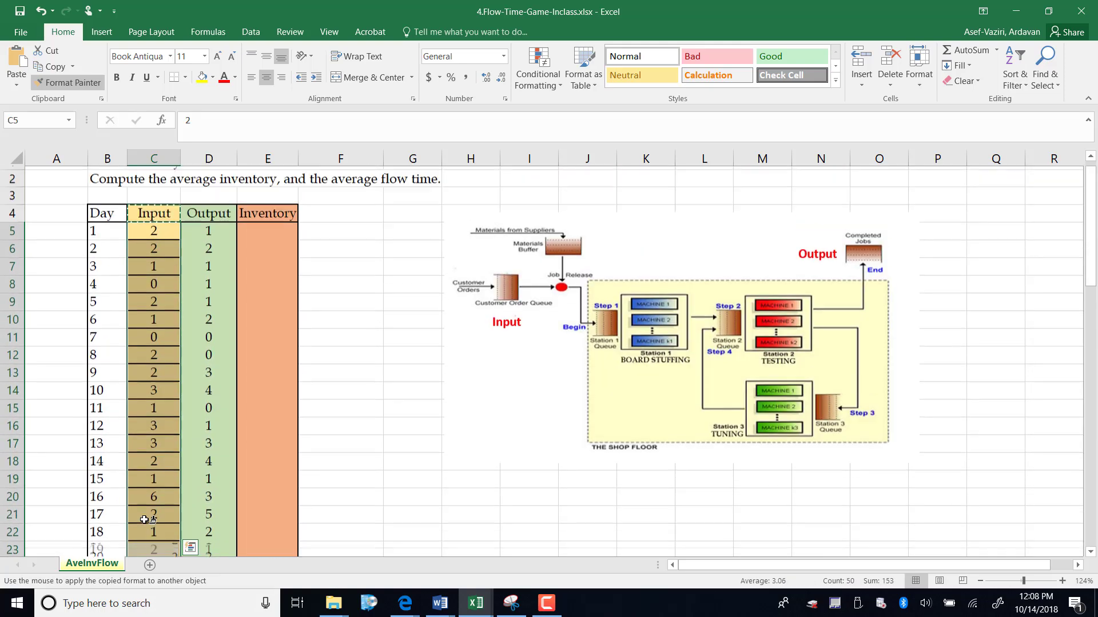
left_click(186, 77)
left_click(195, 180)
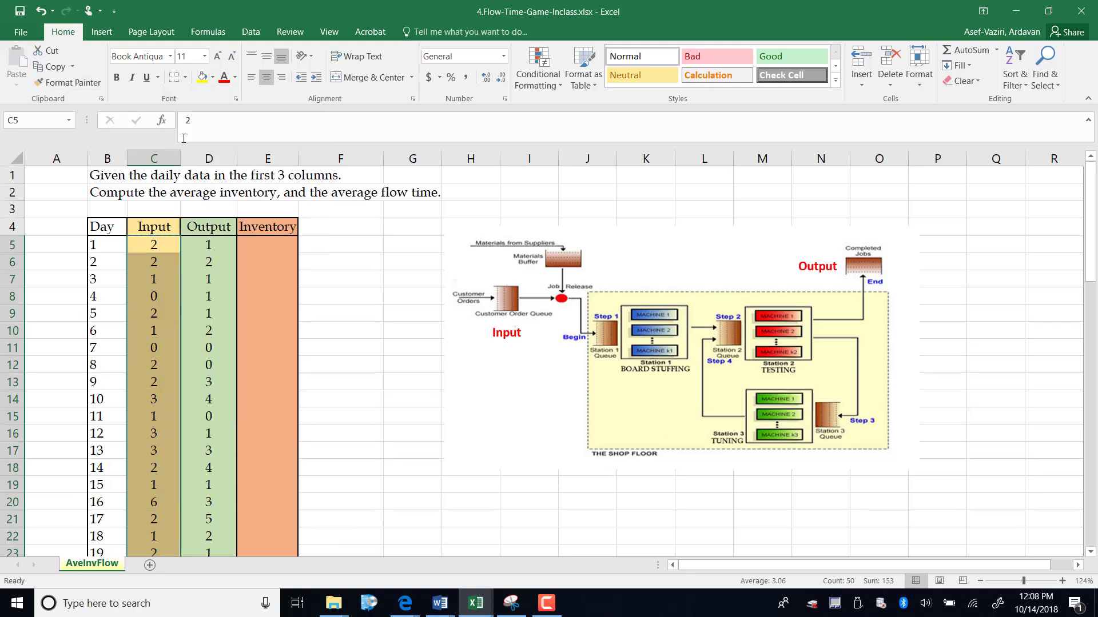
Back in Littlefield, plot the daily completed job count and download its data.
left_click(185, 79)
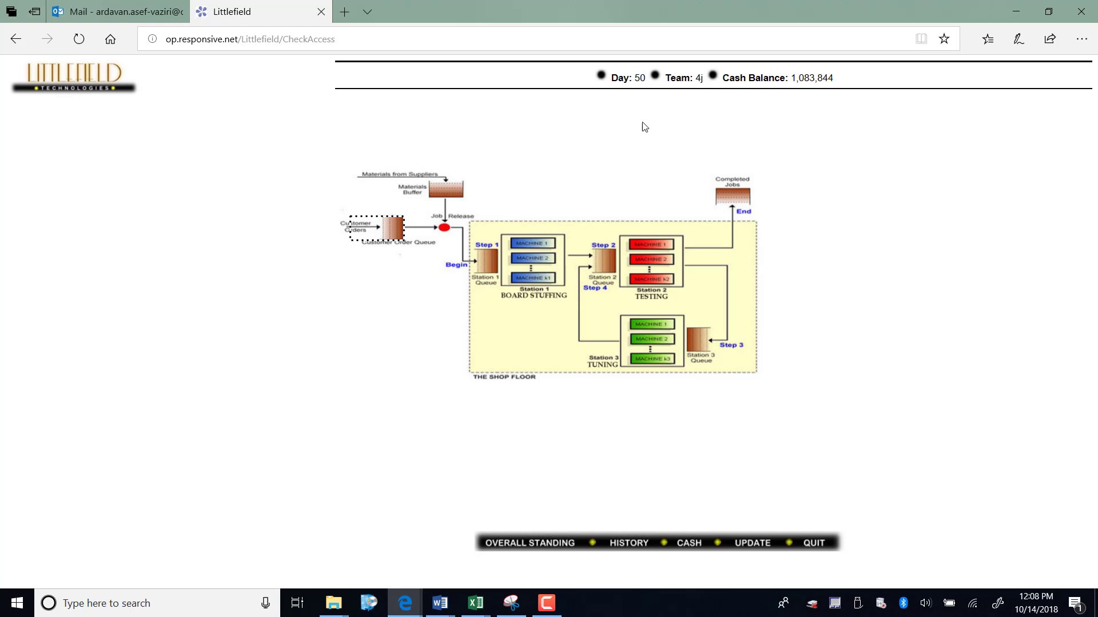
left_click(726, 204)
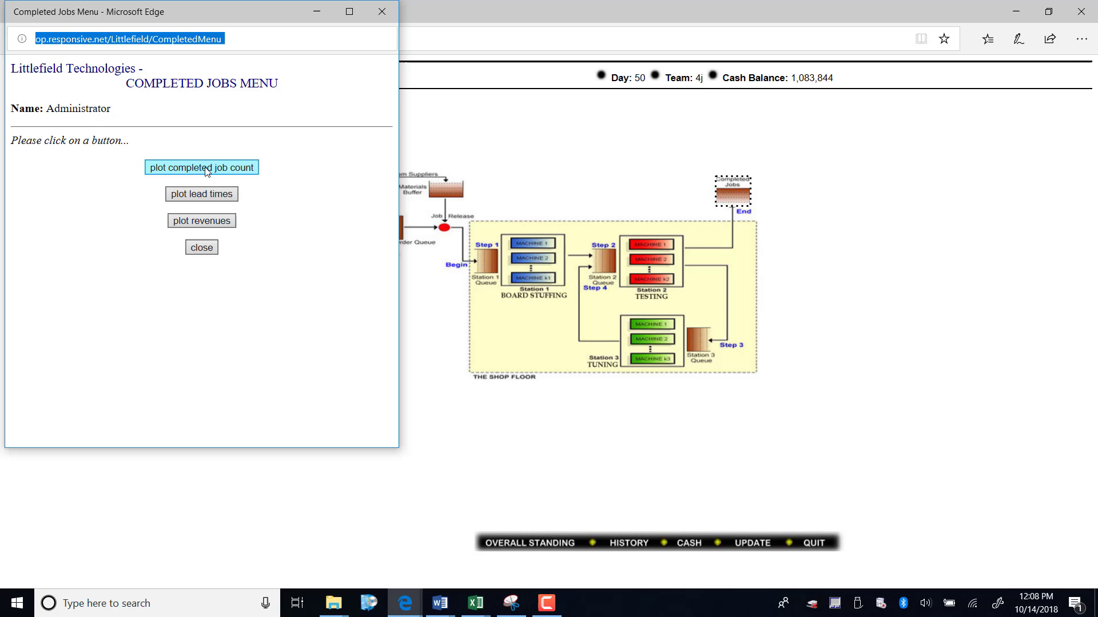
left_click(207, 172)
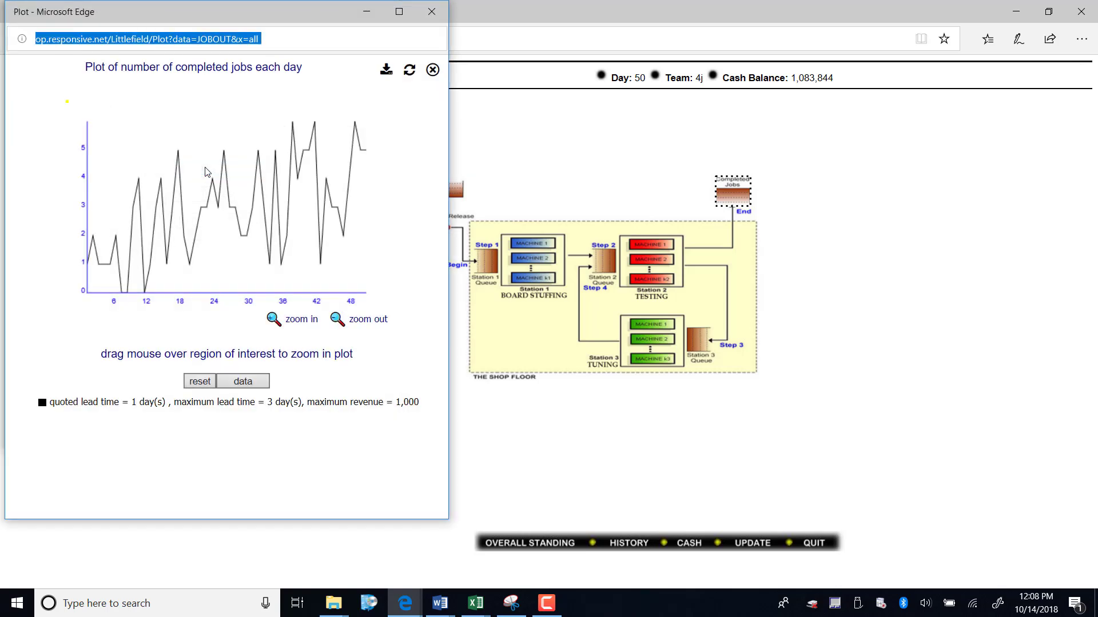
left_click(382, 75)
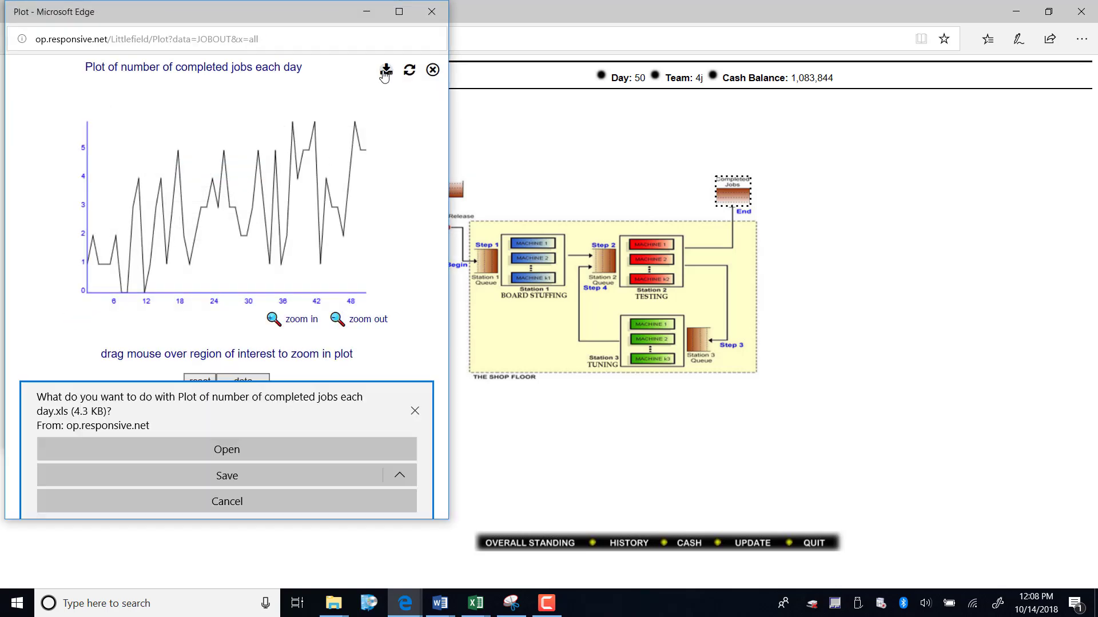
Copy the daily completed job counts from the downloaded file and paste them at D5.
left_click(249, 449)
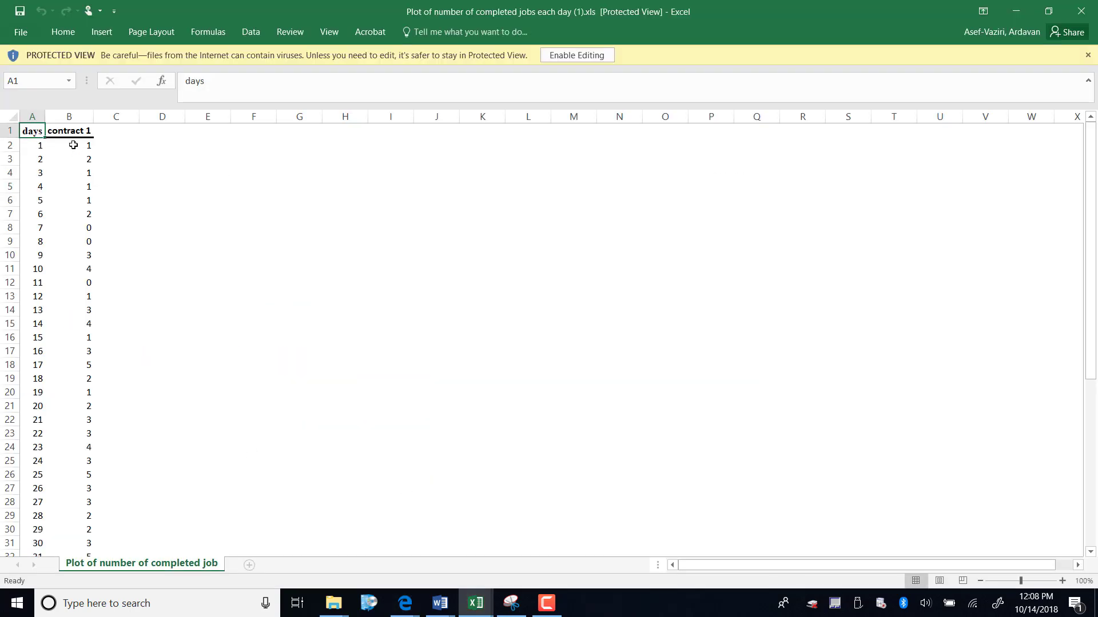
left_click_drag(73, 145, 74, 543)
right_click(75, 224)
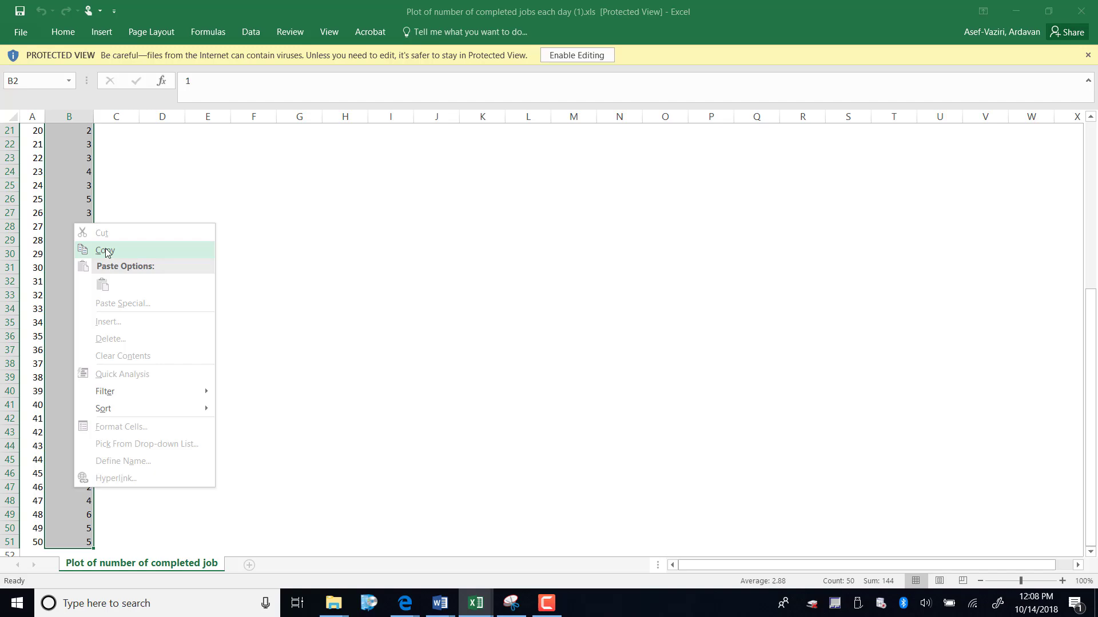
left_click(106, 250)
key("alt+Tab")
left_click(19, 59)
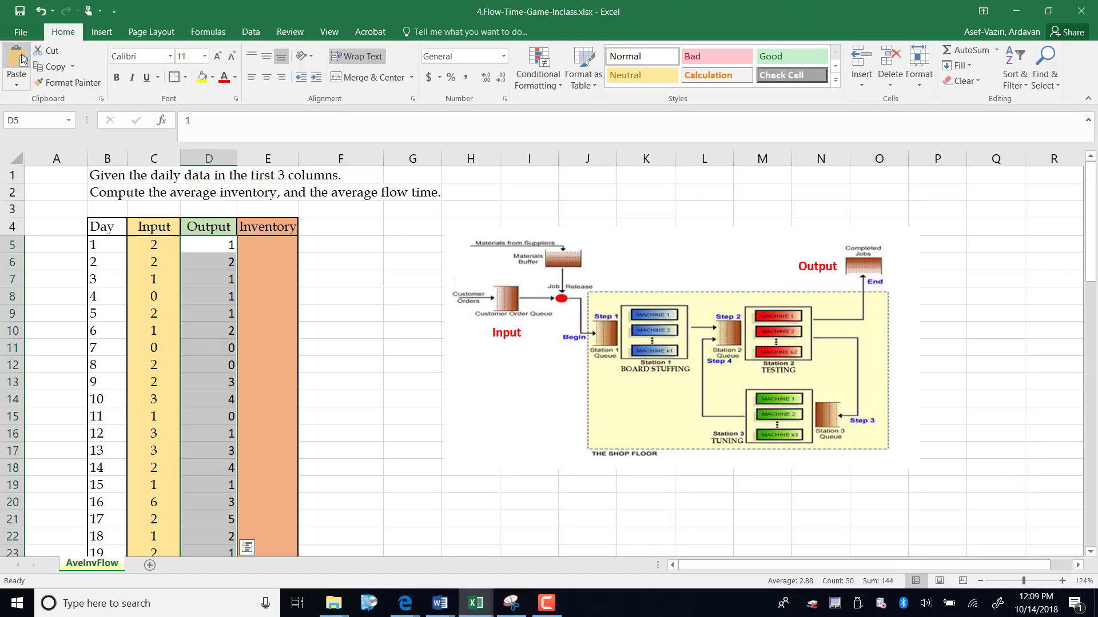
Style D5:D54 like the Output header, clear their borders, and add a thick outside border.
left_click(211, 226)
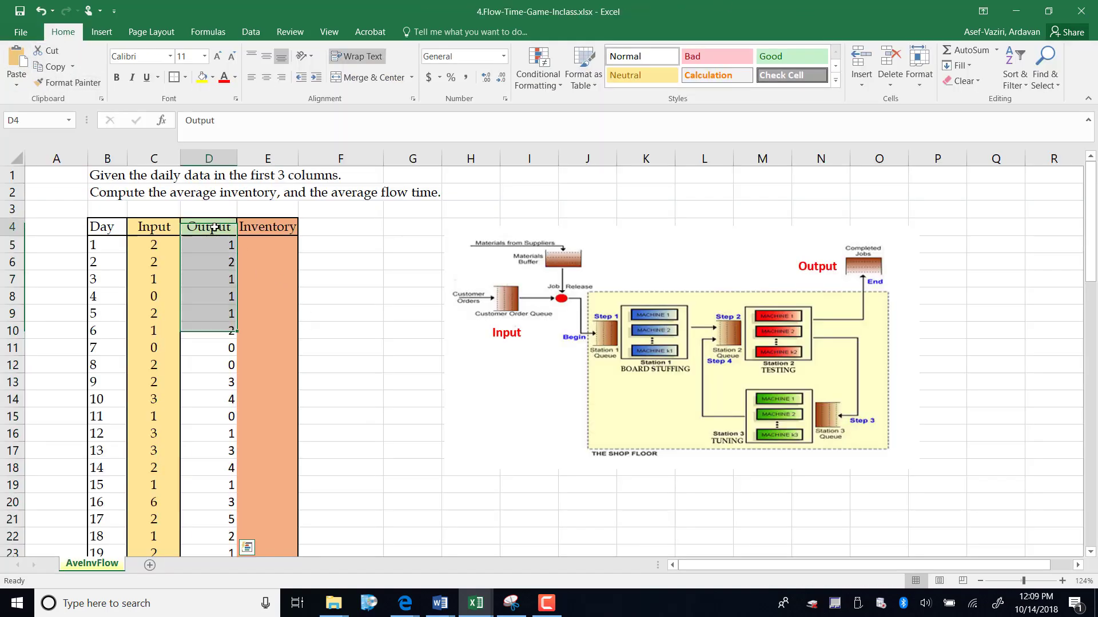
left_click(40, 83)
left_click_drag(220, 242, 216, 516)
scroll(216, 503, "up", 11)
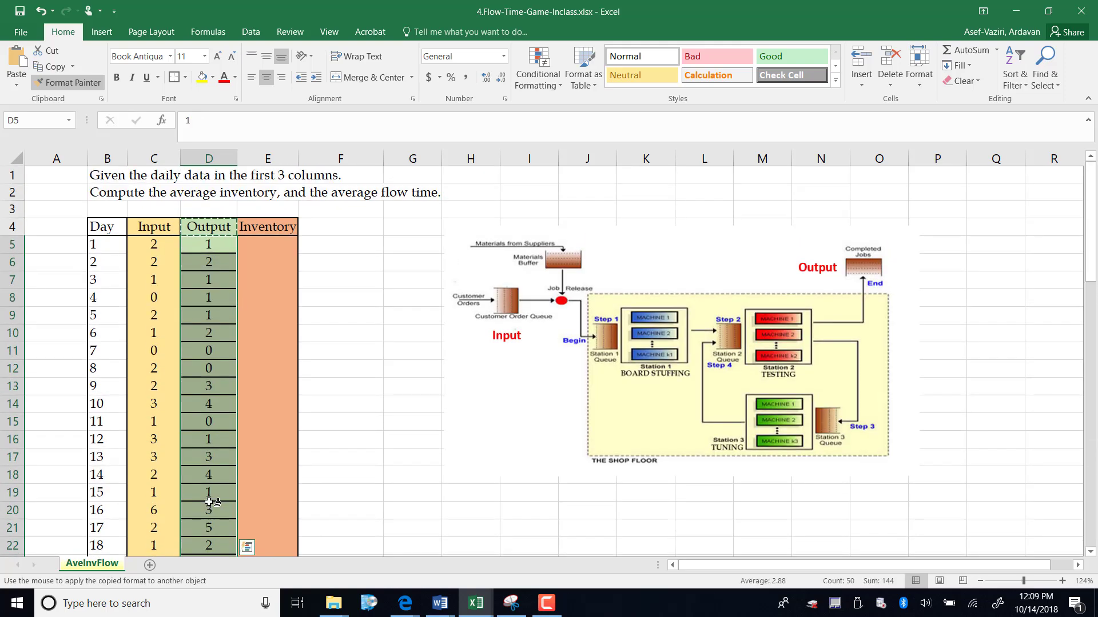
left_click(185, 77)
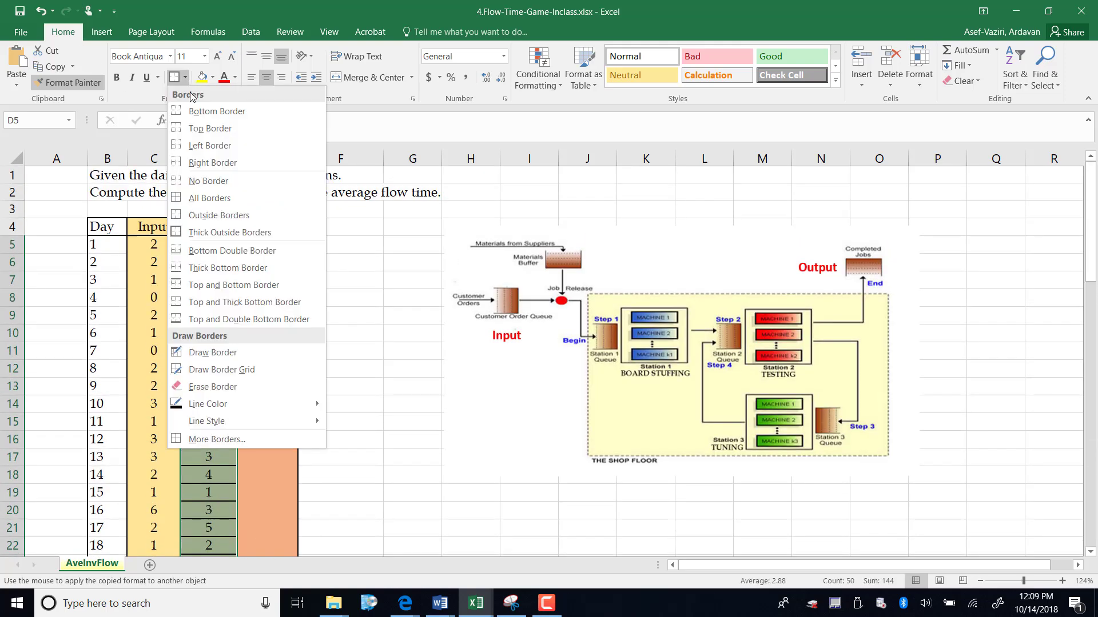
left_click(208, 181)
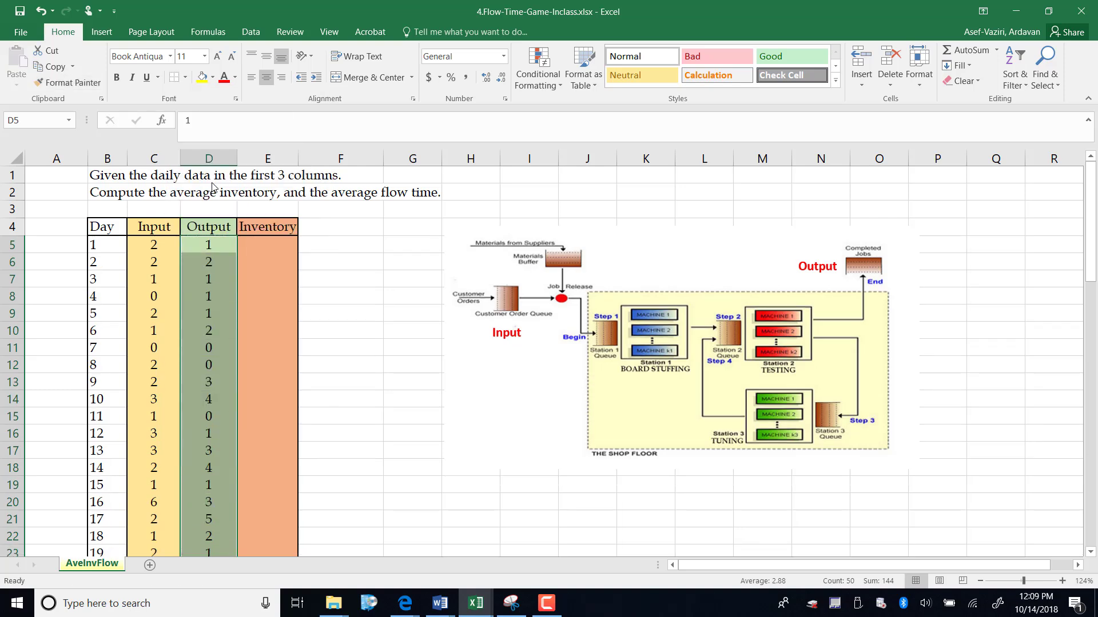
left_click(185, 77)
left_click(186, 232)
left_click(354, 314)
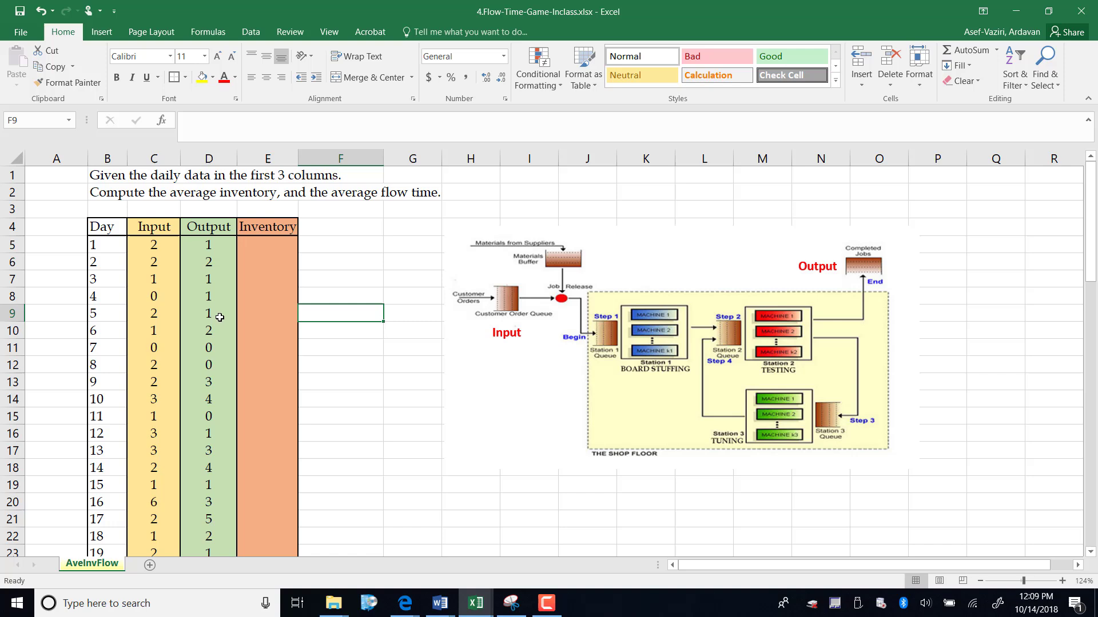
left_click(143, 228)
left_click(210, 241)
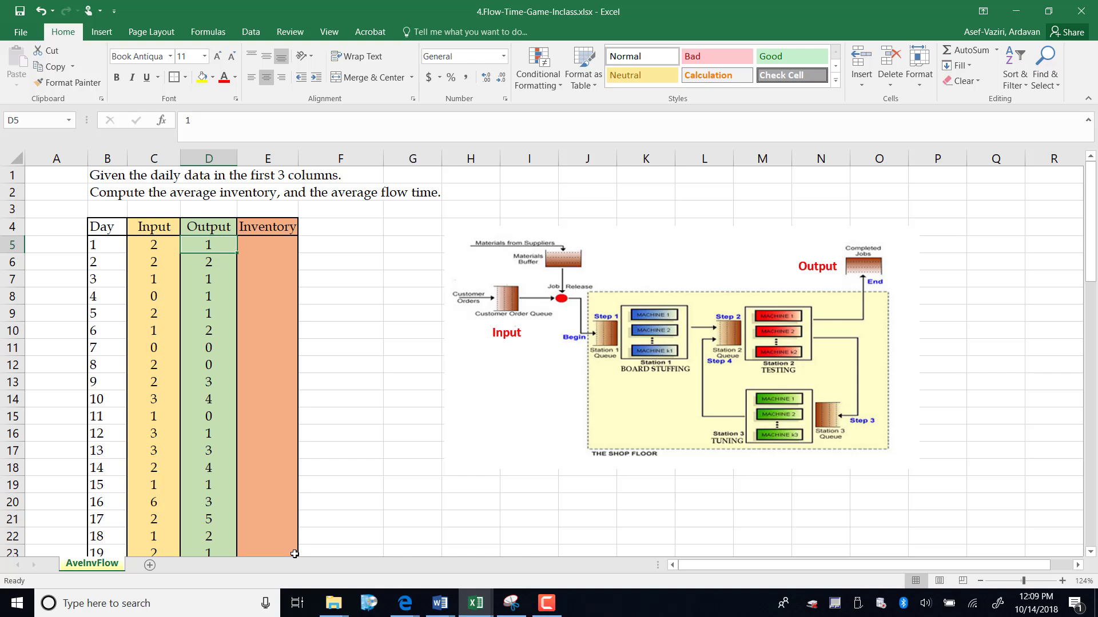
Enter =C5-D5 in E5 so day 1's inventory reads 1.
left_click(267, 246)
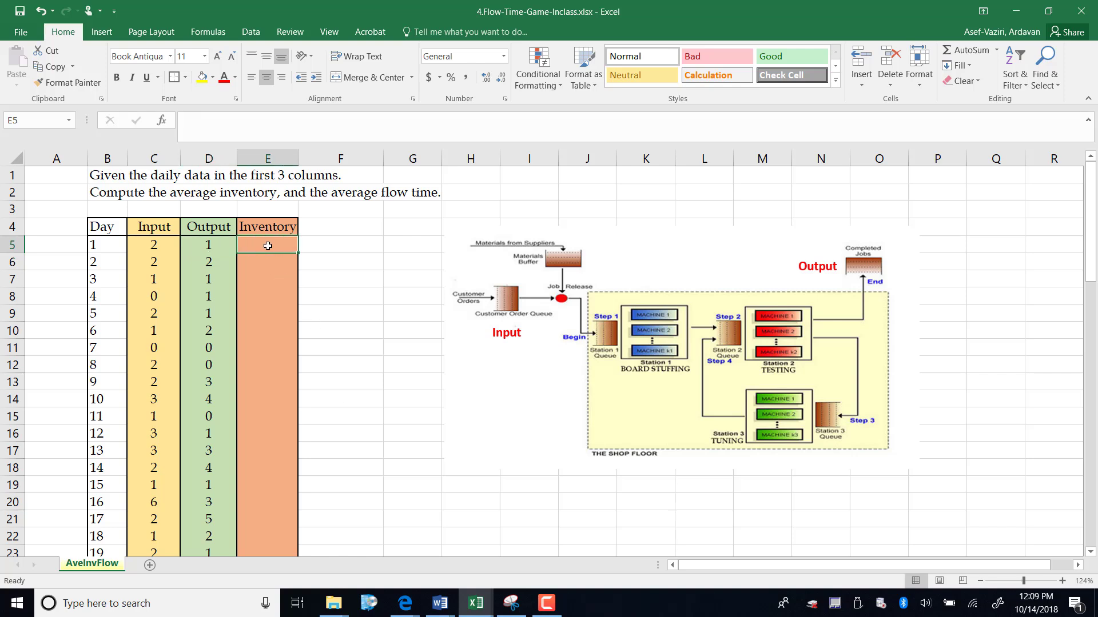
type("=")
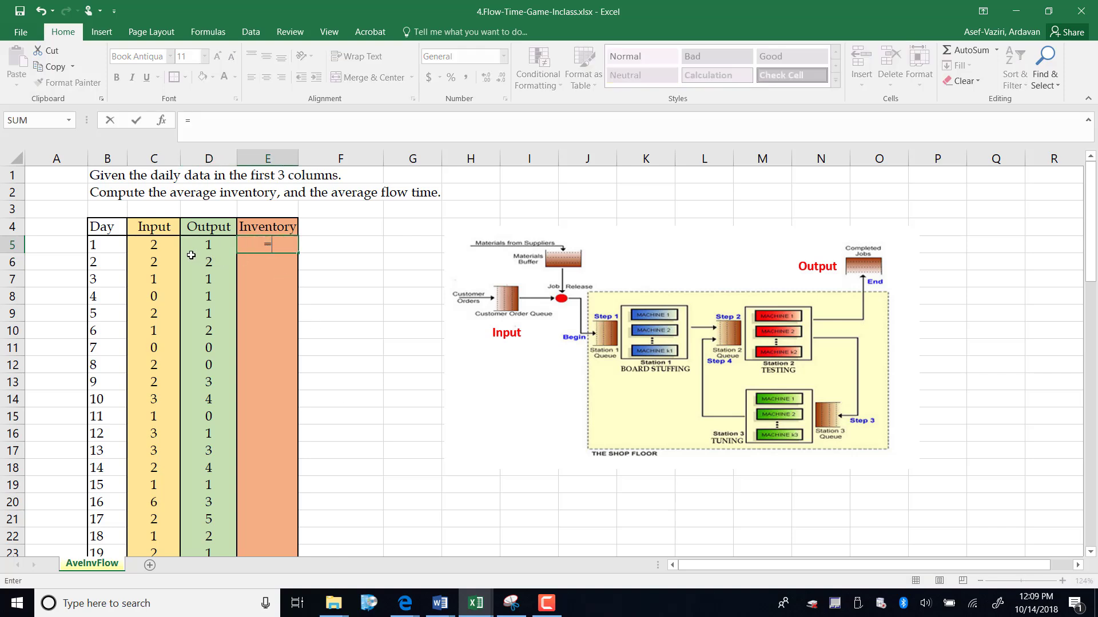
left_click(157, 243)
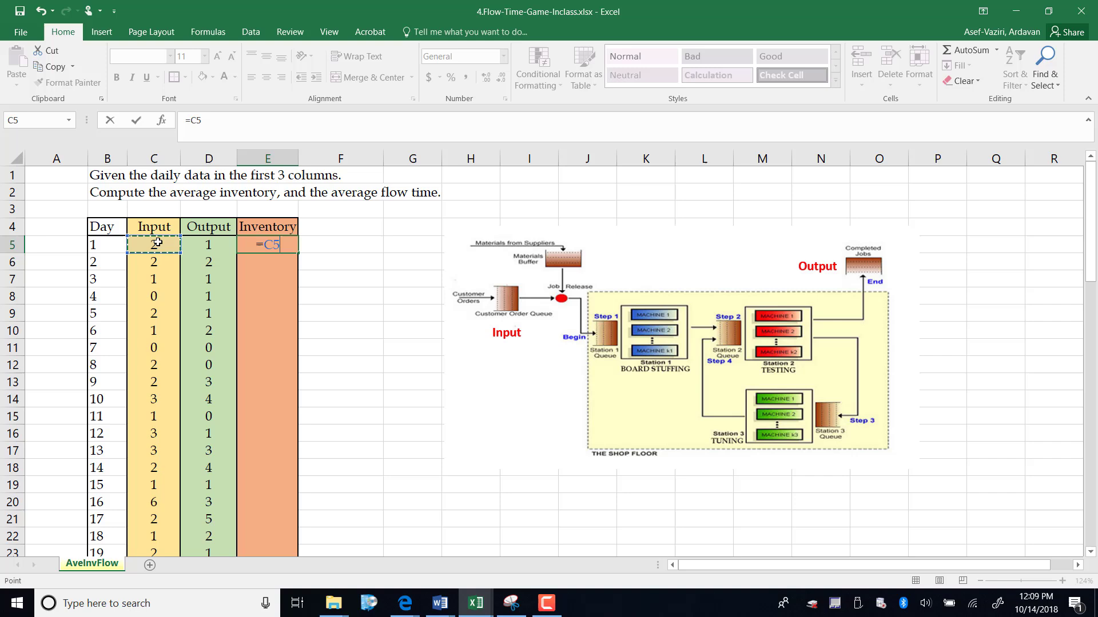
type("-")
left_click(204, 244)
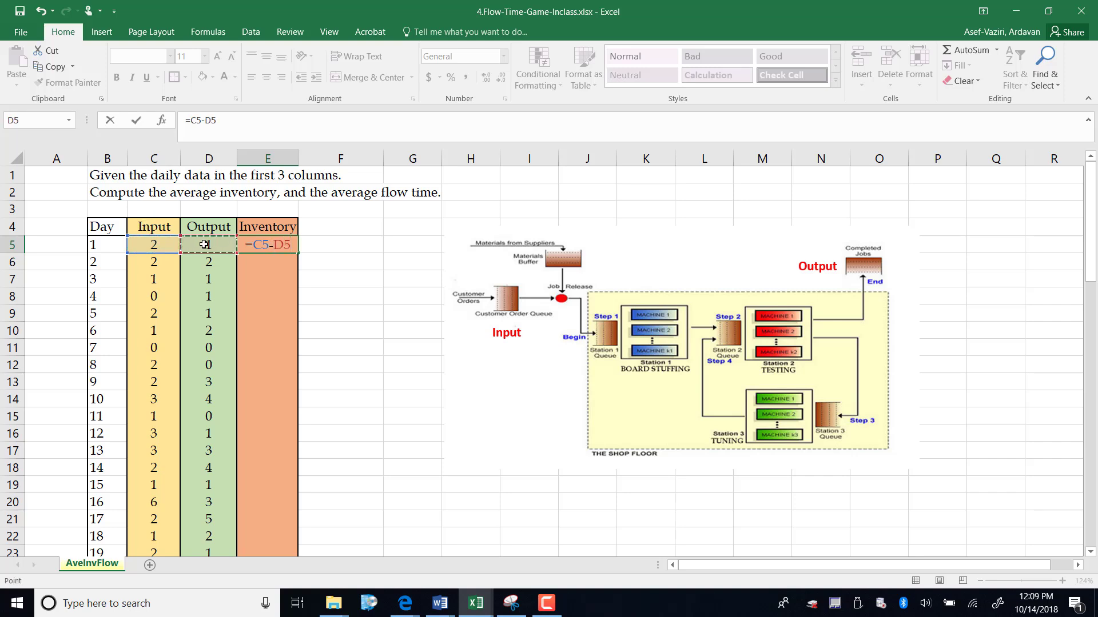
key("Return")
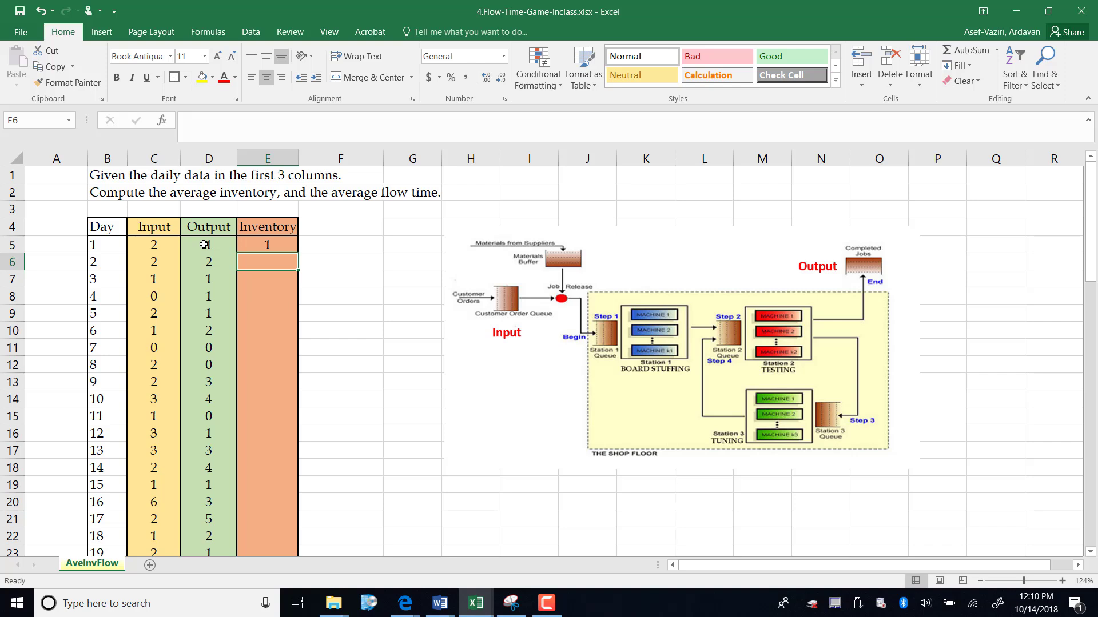
left_click(249, 239)
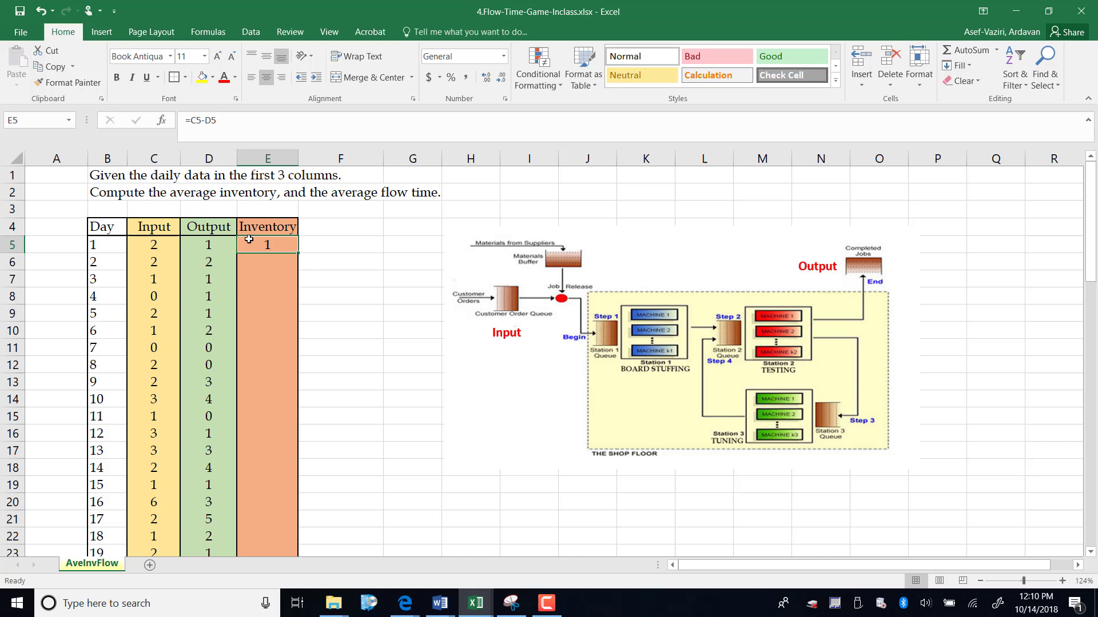
Enter =E5+C6-D6 in E6 for day 2's running inventory of 1.
left_click(280, 266)
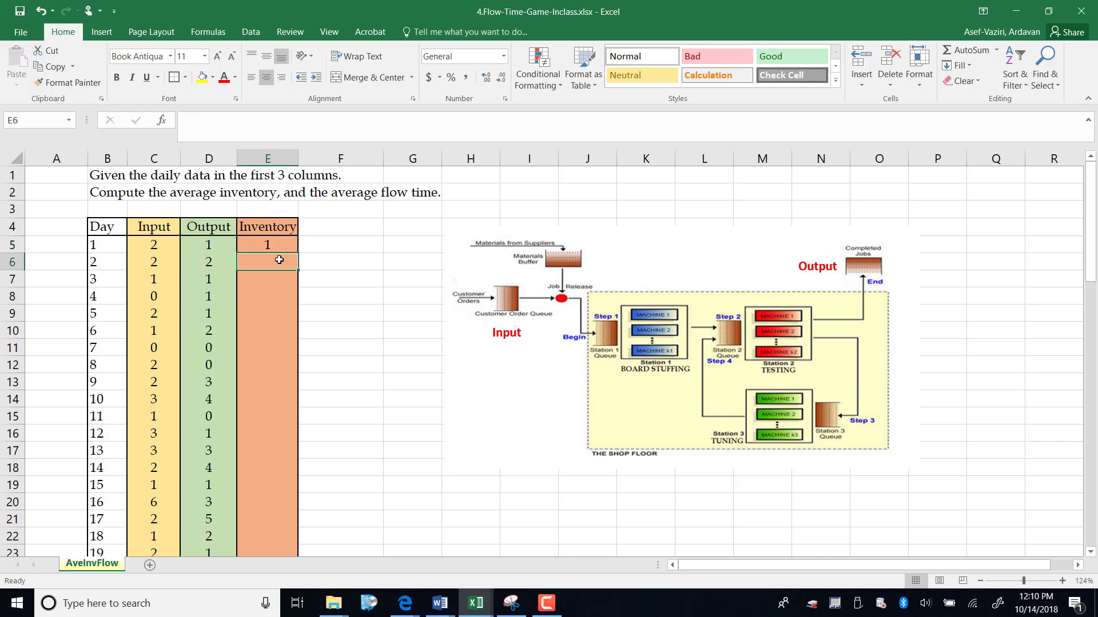
type("=")
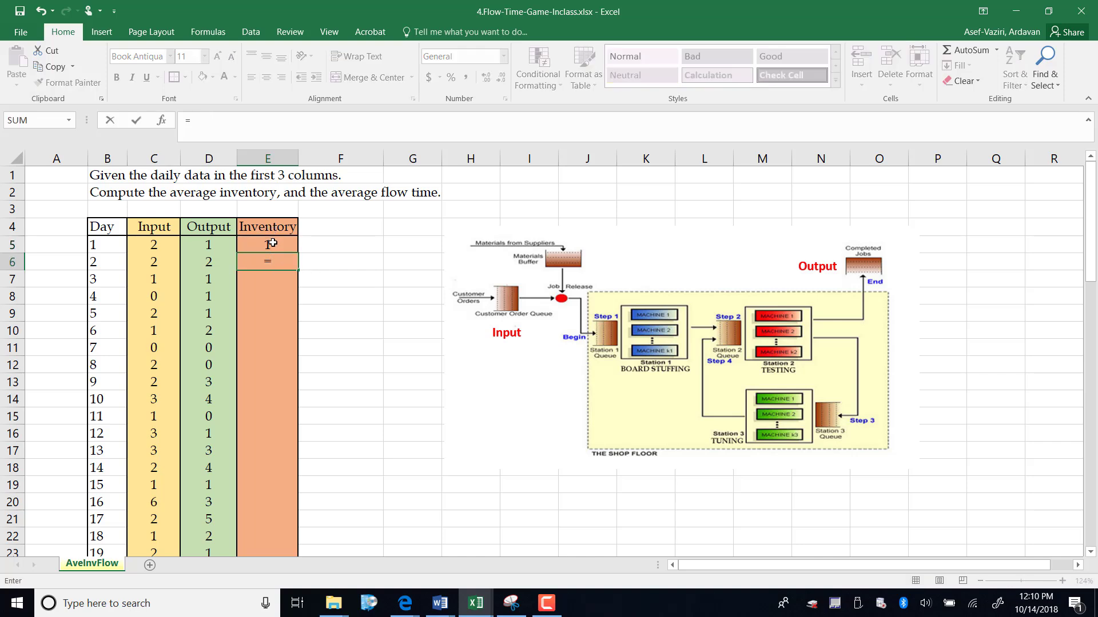
left_click(272, 243)
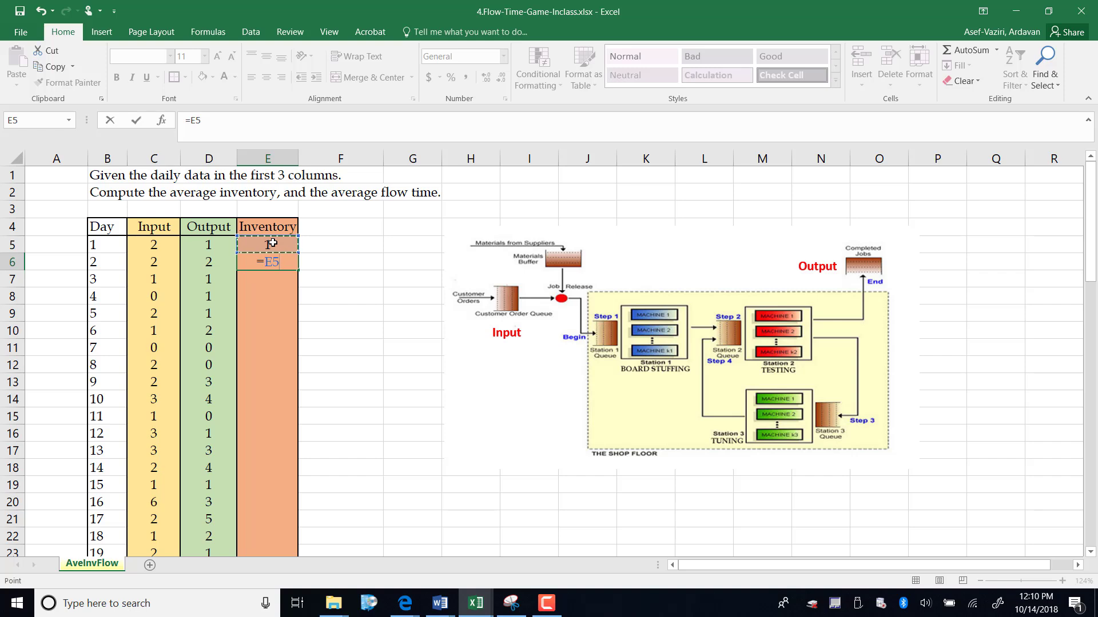
type("+")
left_click(167, 260)
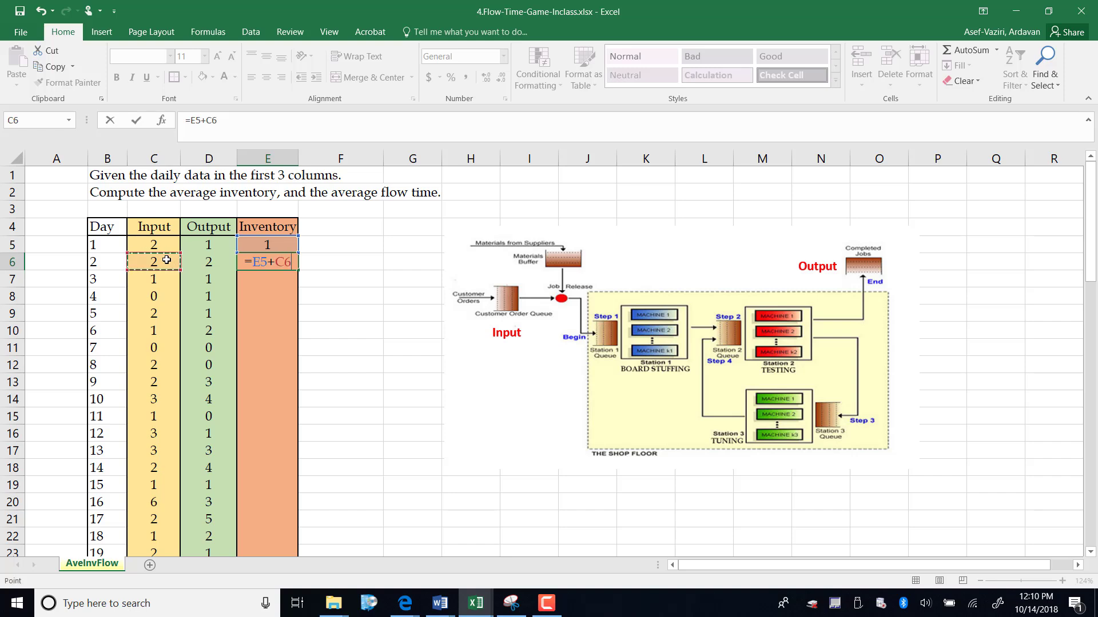
type("-")
left_click(203, 260)
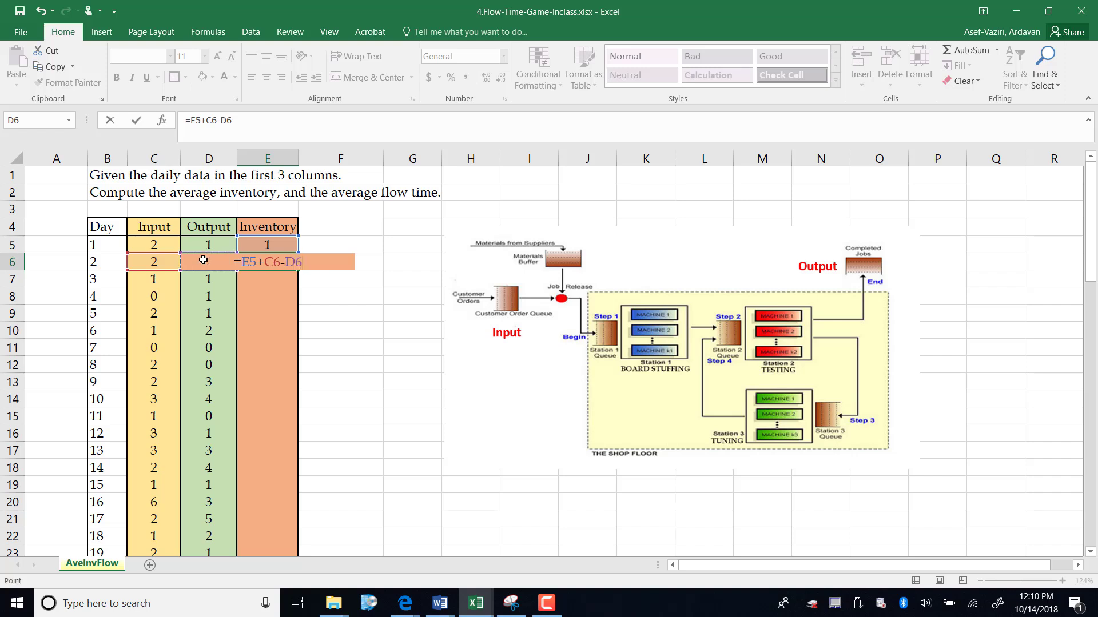
key("Return")
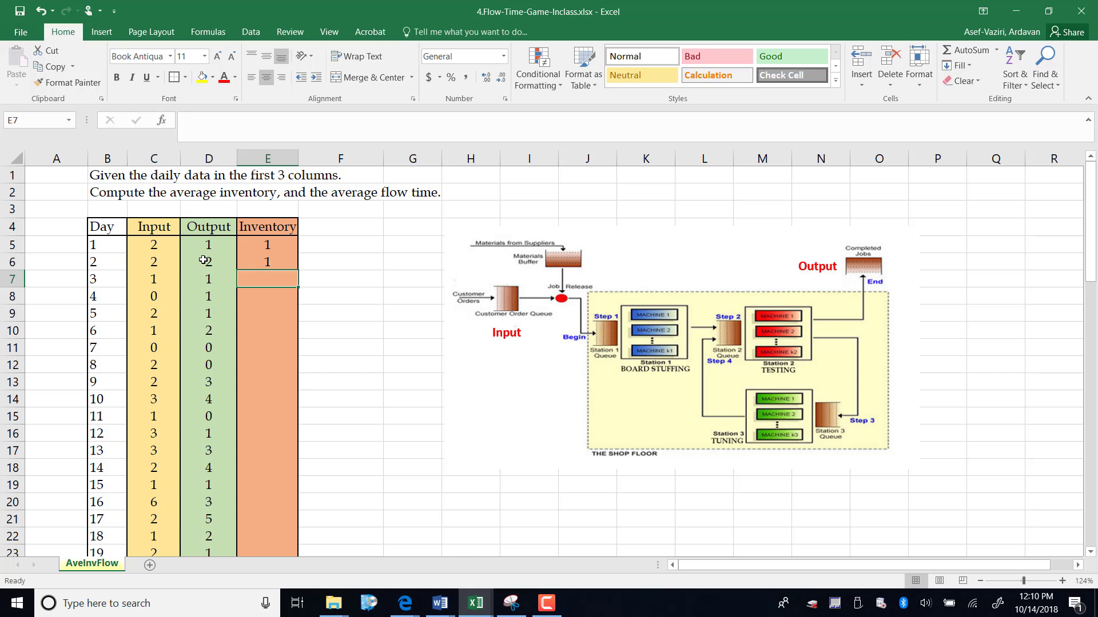
Enter =E6+C7-D7 in E7 and =E7+C8-D8 in E8, giving 1 and 0.
type("=")
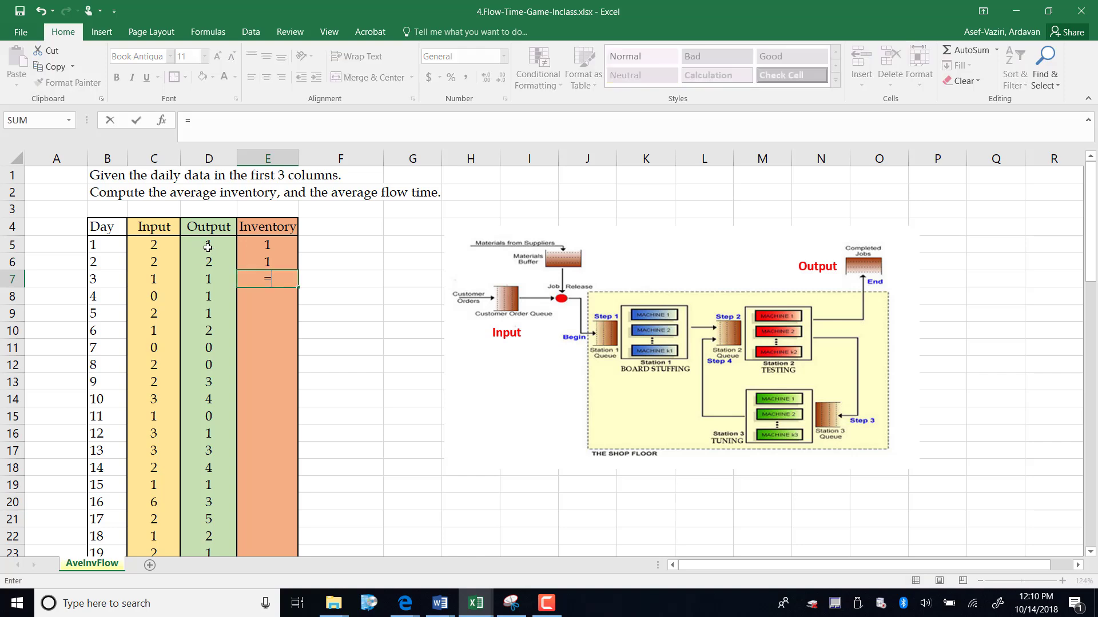
left_click(258, 264)
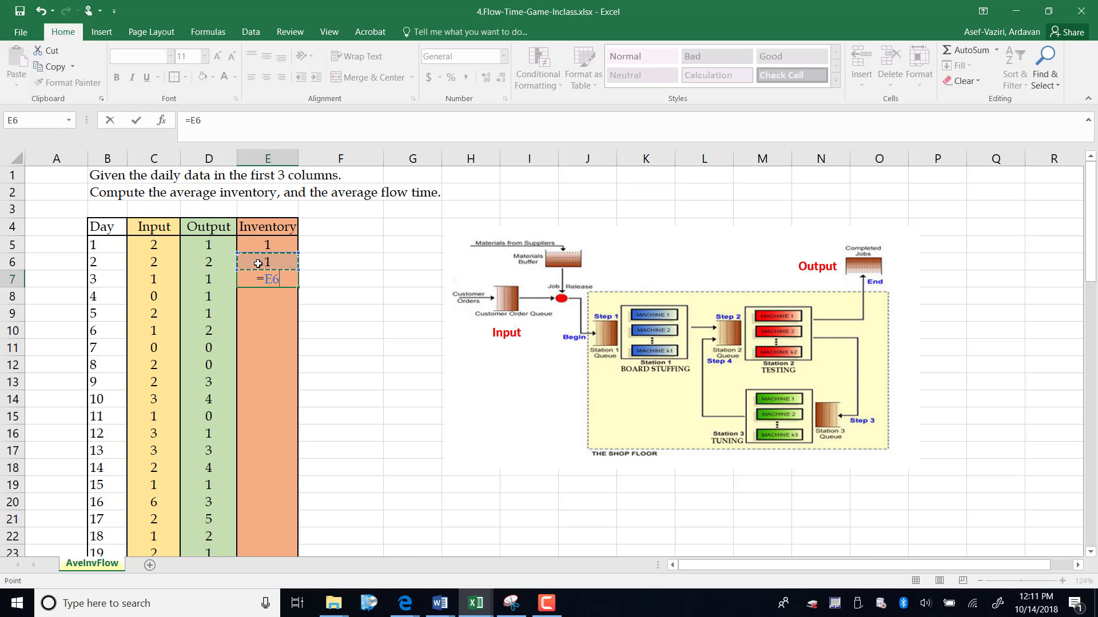
type("+")
left_click(160, 277)
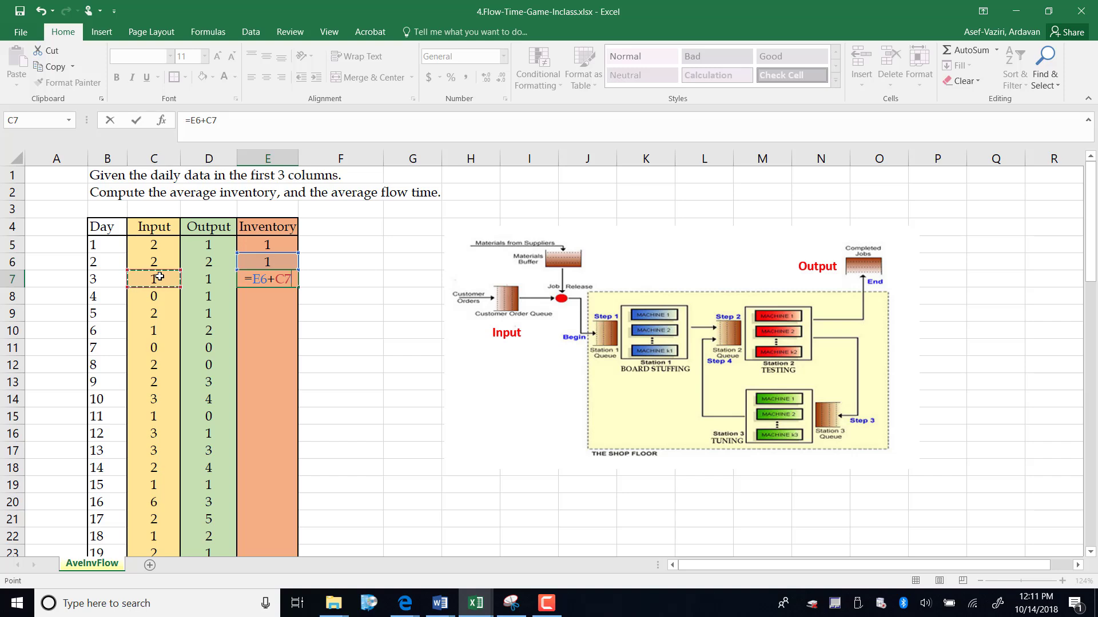
type("-")
left_click(214, 276)
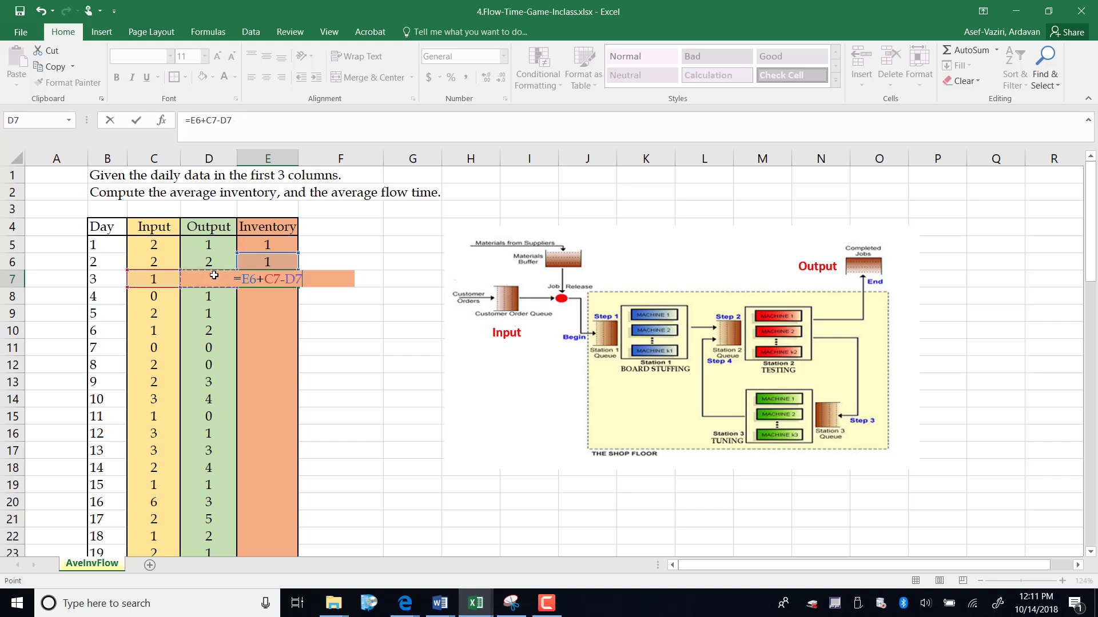
key("Return")
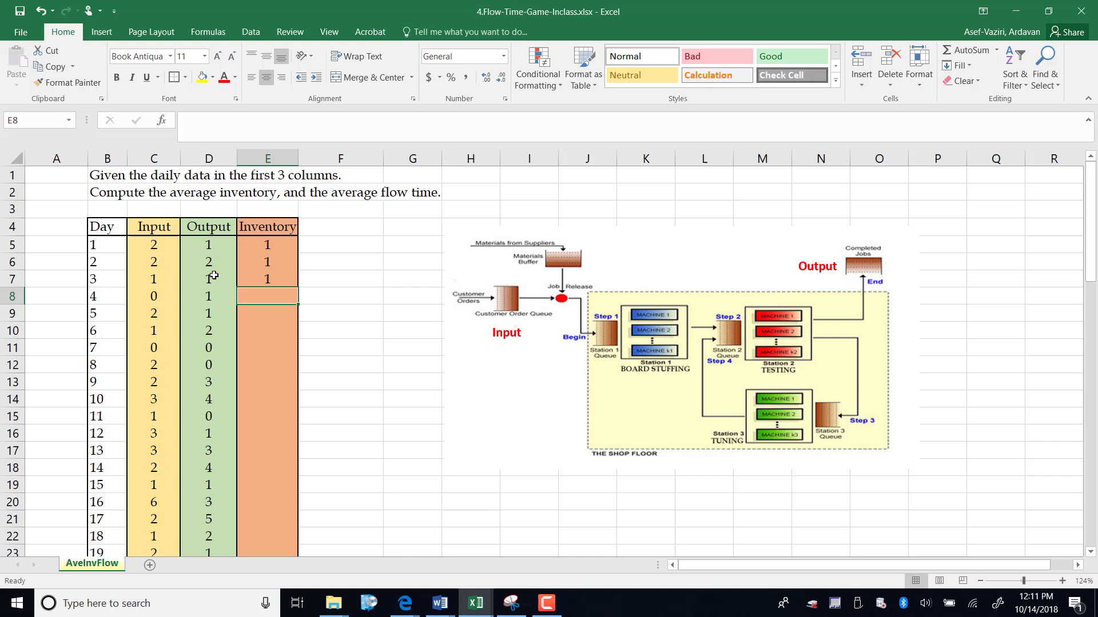
type("=")
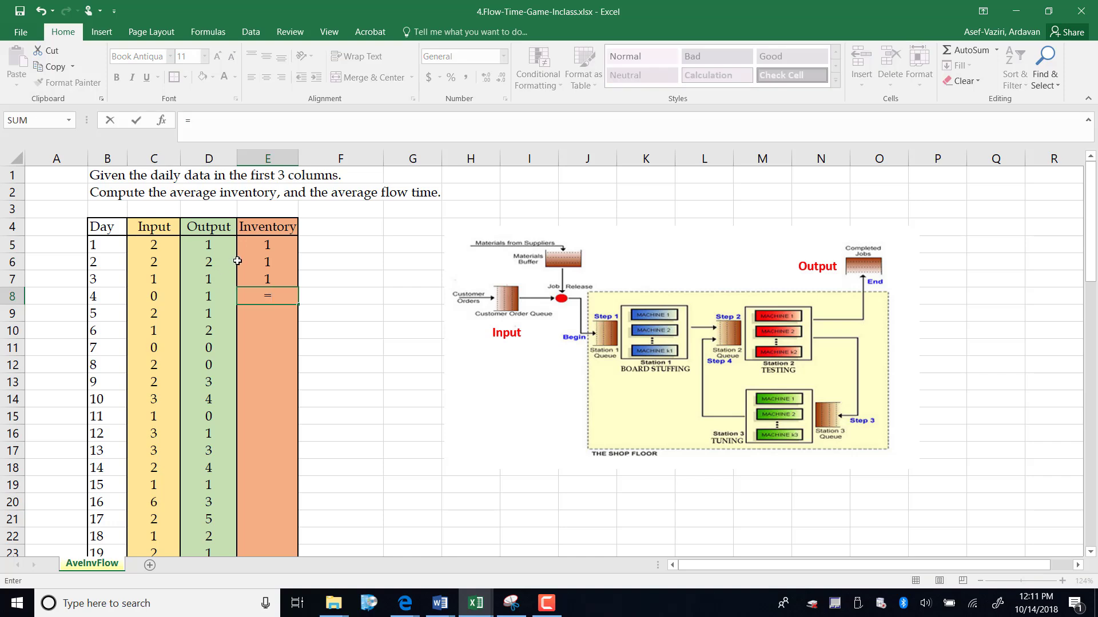
left_click(250, 275)
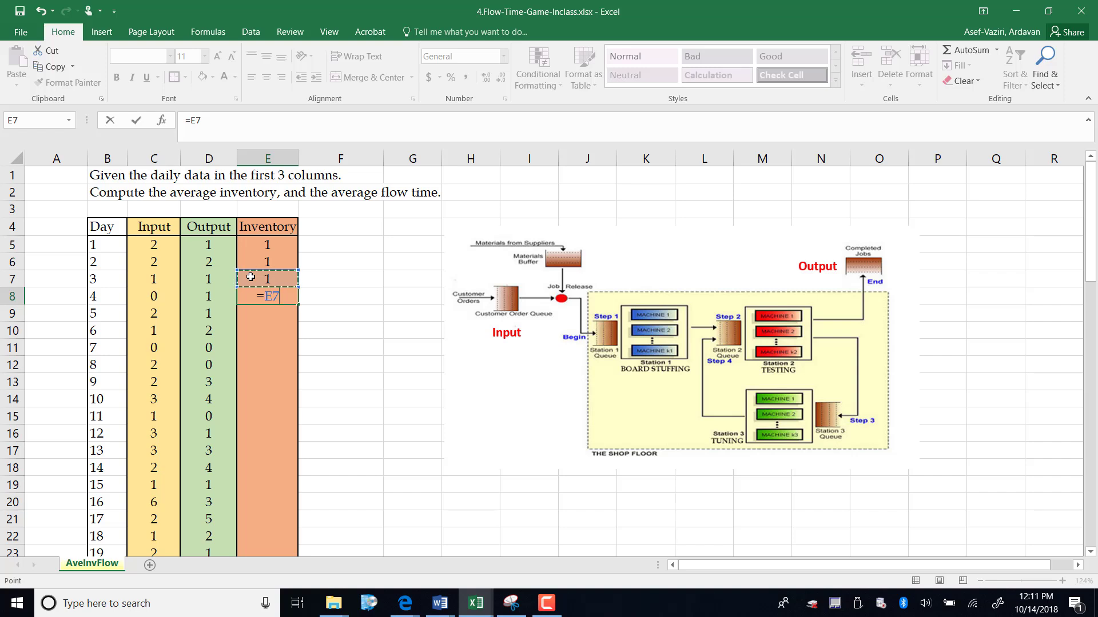
type("+")
left_click(164, 295)
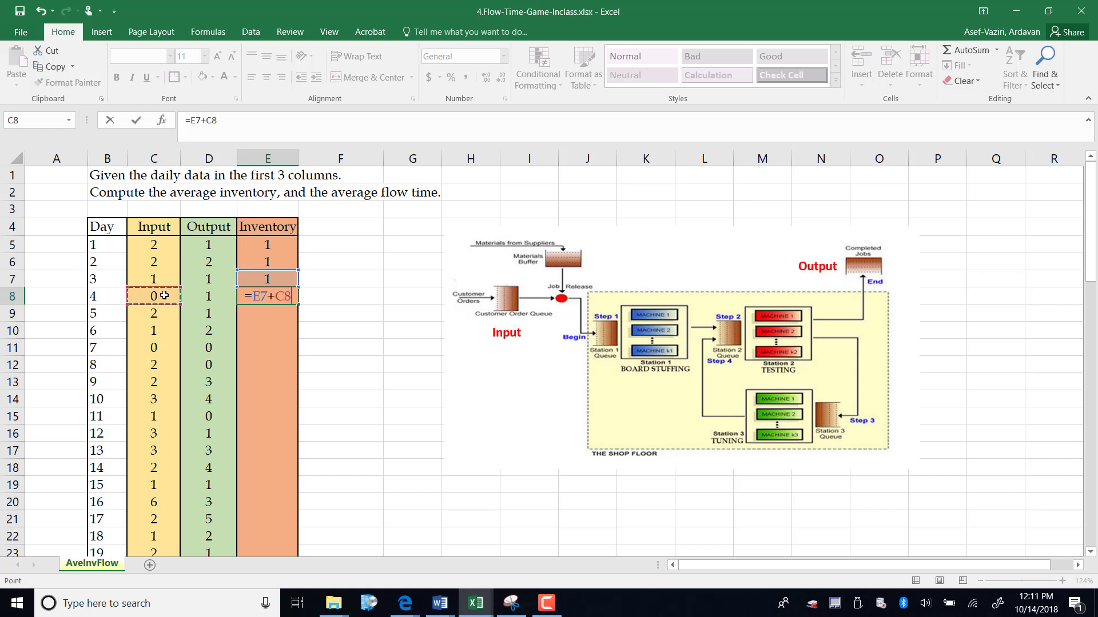
type("-")
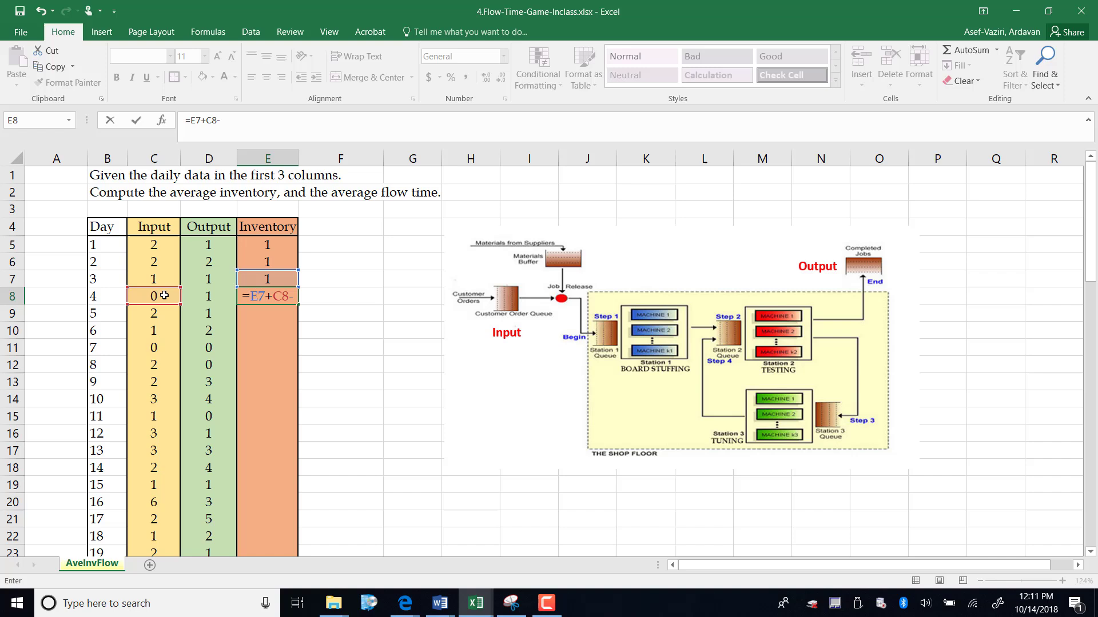
left_click(203, 298)
key("Return")
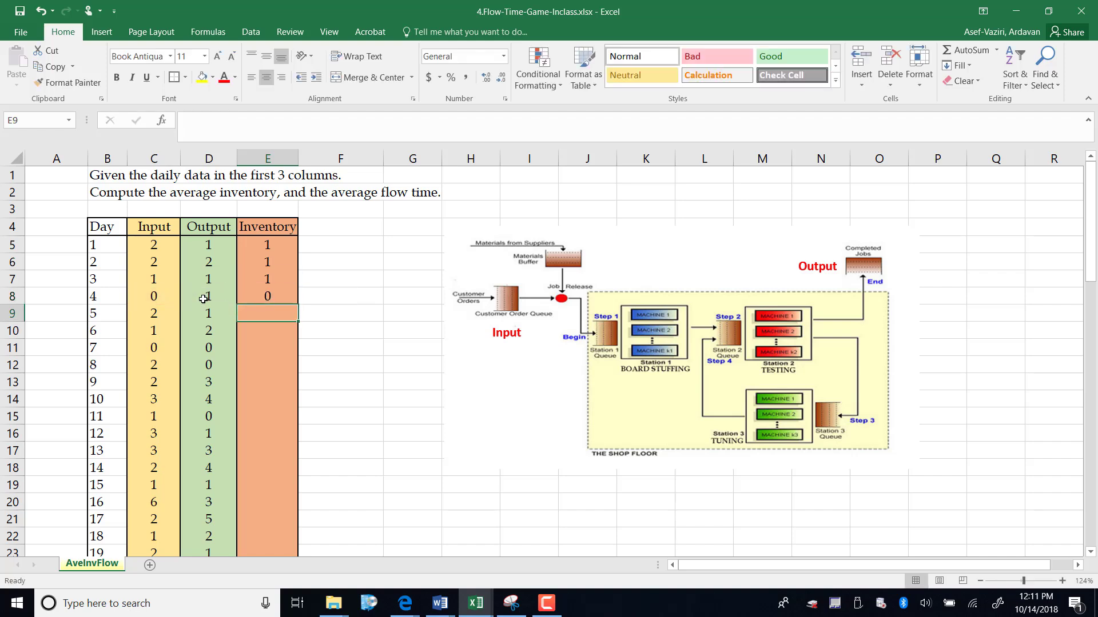
Fill E8's running inventory formula down to E54, ending at 9, and spot-check the copies.
left_click(255, 299)
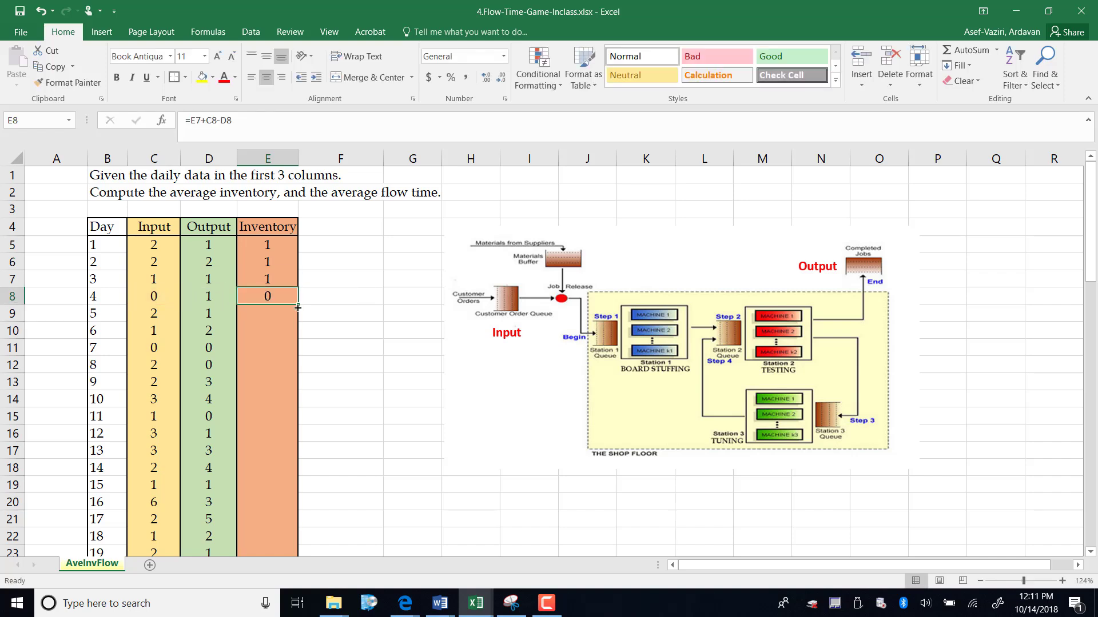
left_click_drag(298, 305, 299, 441)
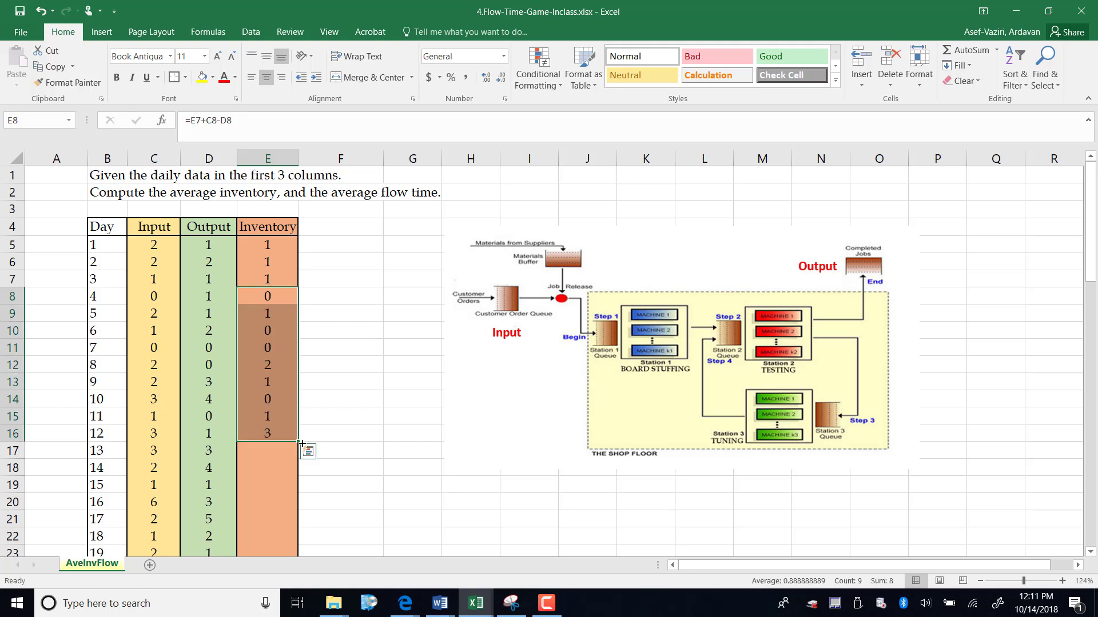
left_click(257, 432)
left_click_drag(298, 442, 292, 535)
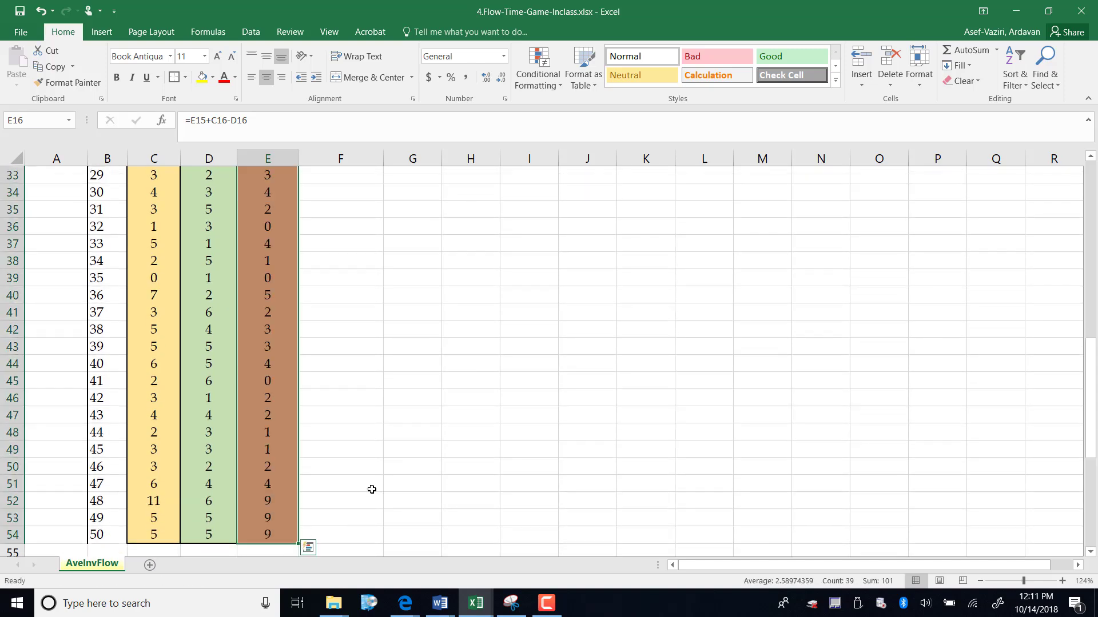
left_click_drag(1092, 342, 1093, 165)
left_click(351, 282)
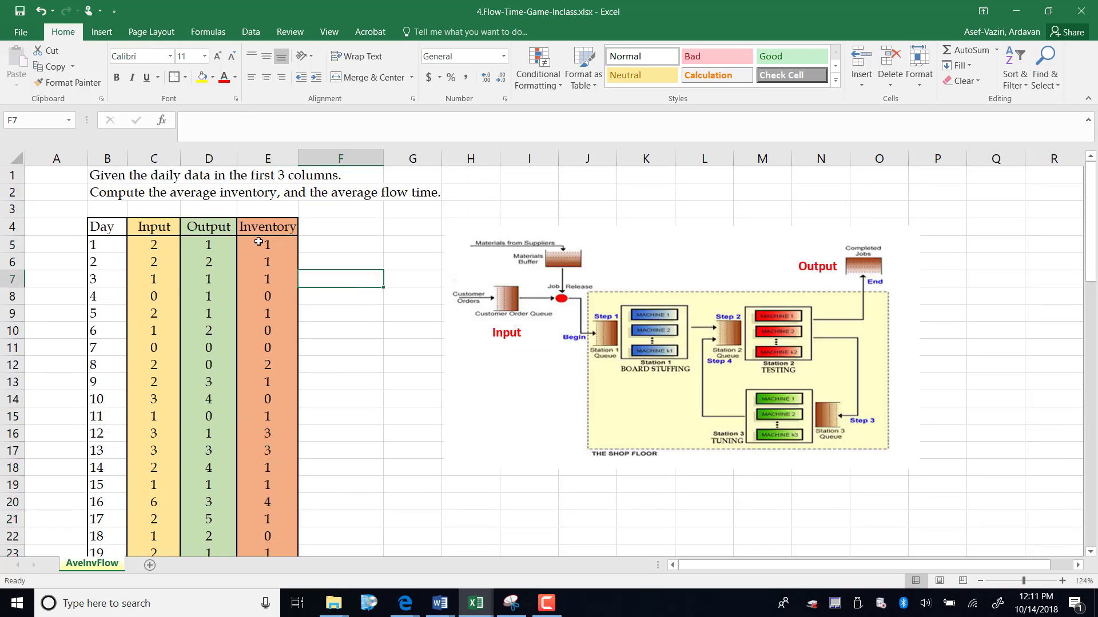
left_click(259, 242)
key("Down")
key("Down")
key("Down")
key("Down")
key("Down")
key("Down")
key("Down")
key("Down")
key("Down")
key("Down")
key("Down")
key("Down")
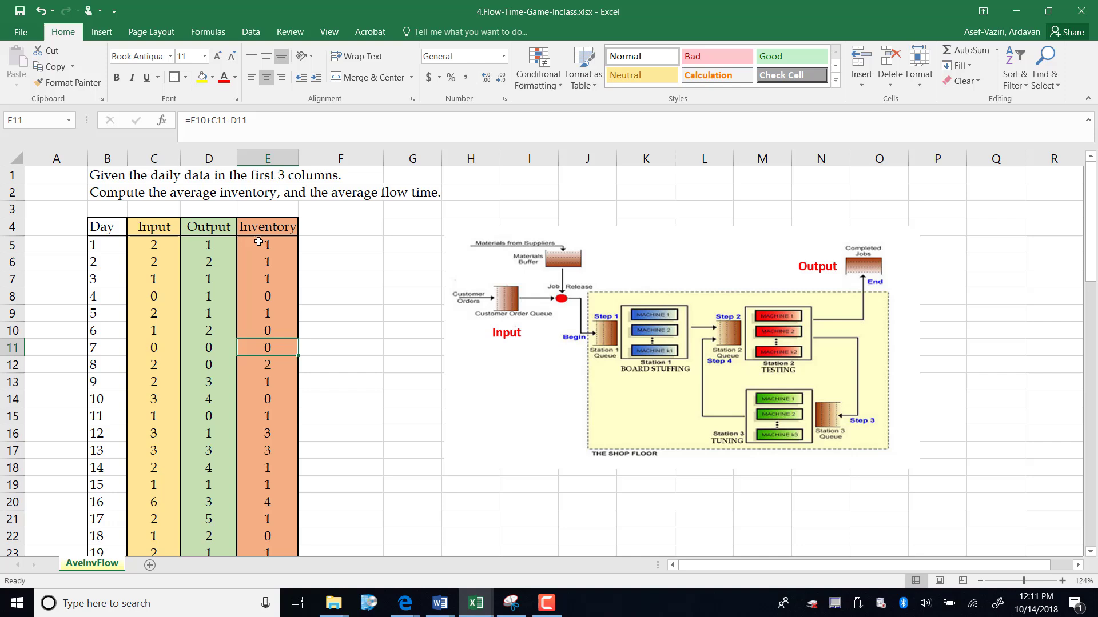
key("Down")
key("Down")
key("Down")
key("Down")
key("Down")
key("Down")
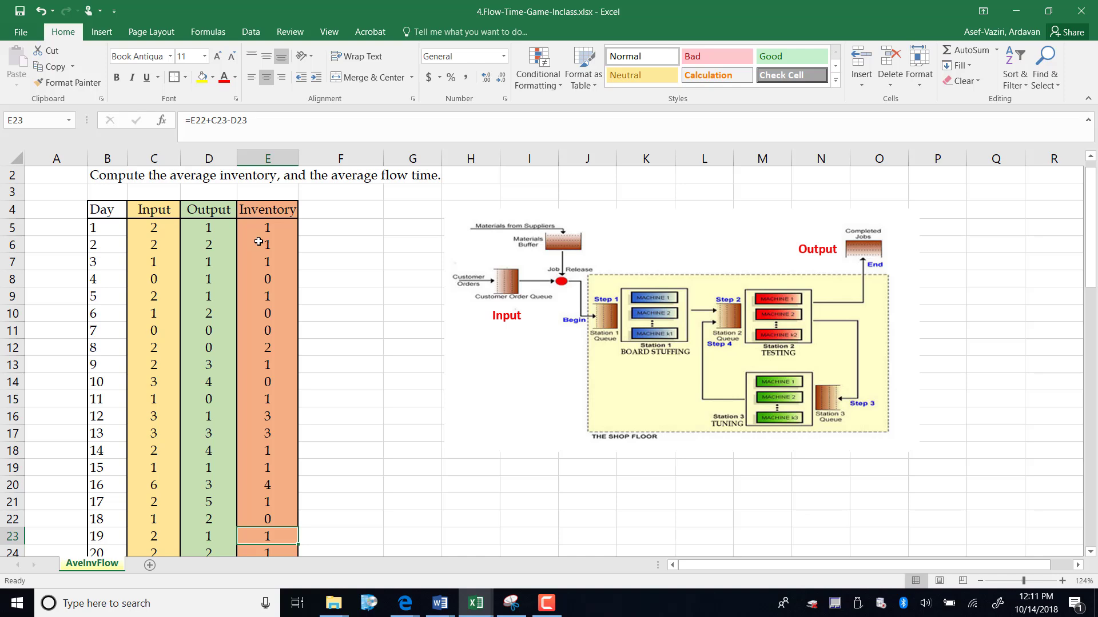
left_click_drag(1091, 229, 1090, 528)
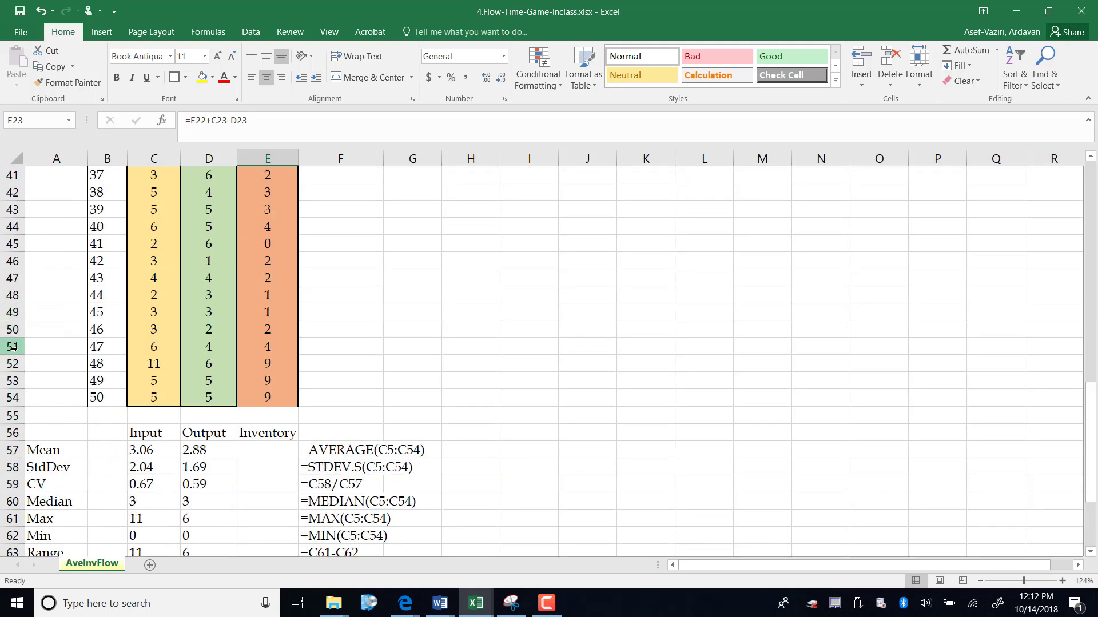
left_click_drag(11, 347, 18, 452)
Hide rows 20–51 and rows 6–18 to collapse the middle daily data.
right_click(14, 466)
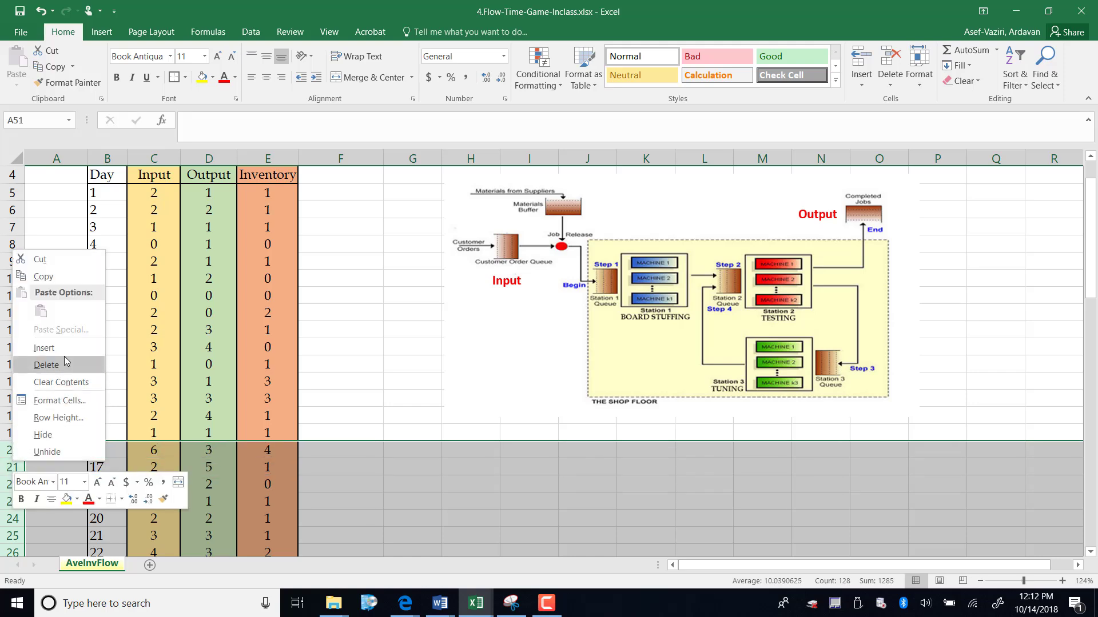
left_click(43, 435)
left_click_drag(13, 279, 13, 451)
right_click(8, 314)
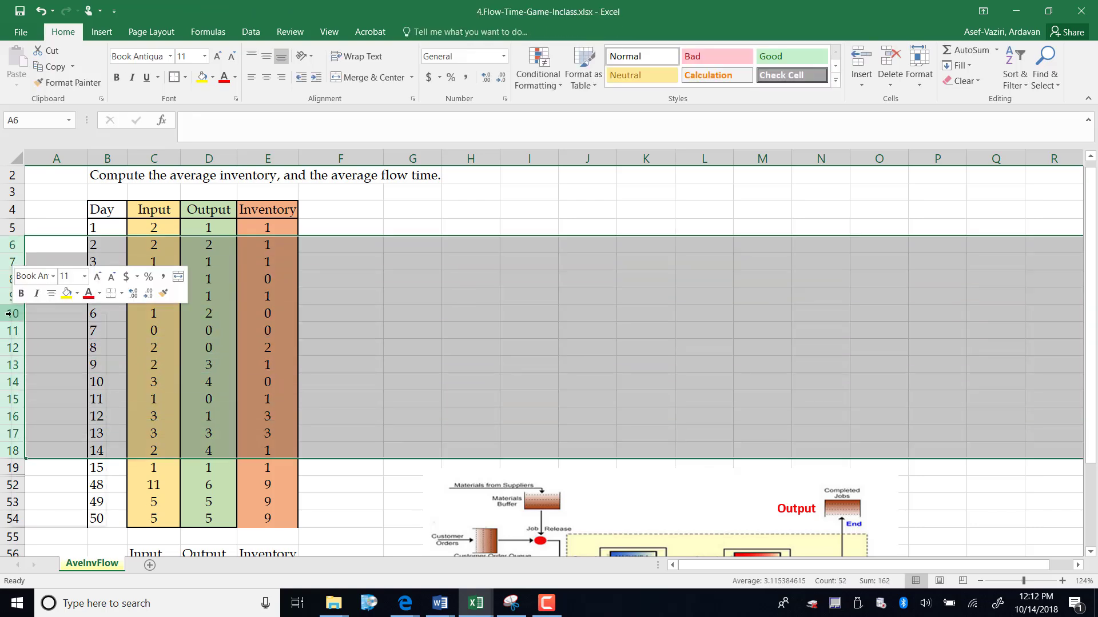
left_click(73, 500)
Move the shop-floor picture up and right, then clear the values in C57:E66.
left_click(768, 339)
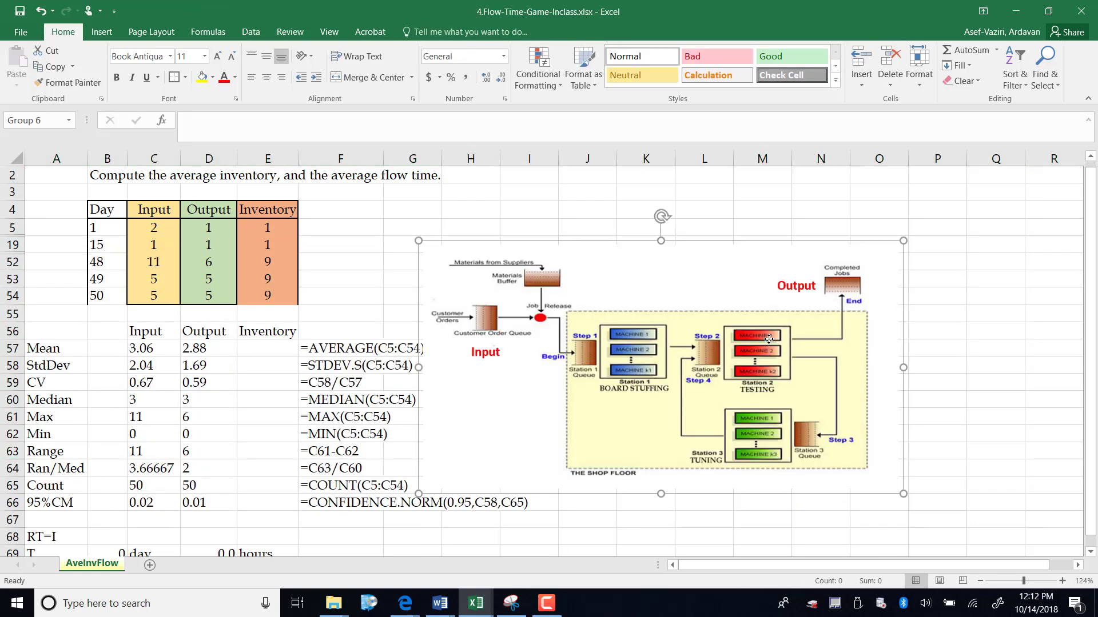
left_click_drag(768, 339, 855, 246)
left_click_drag(143, 348, 247, 507)
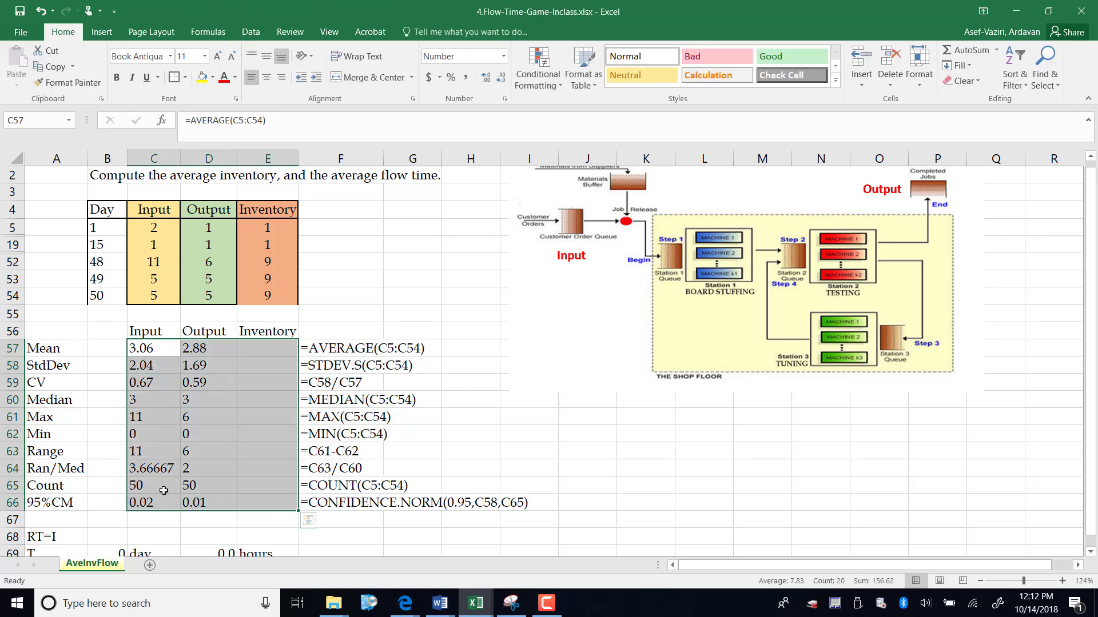
key("Delete")
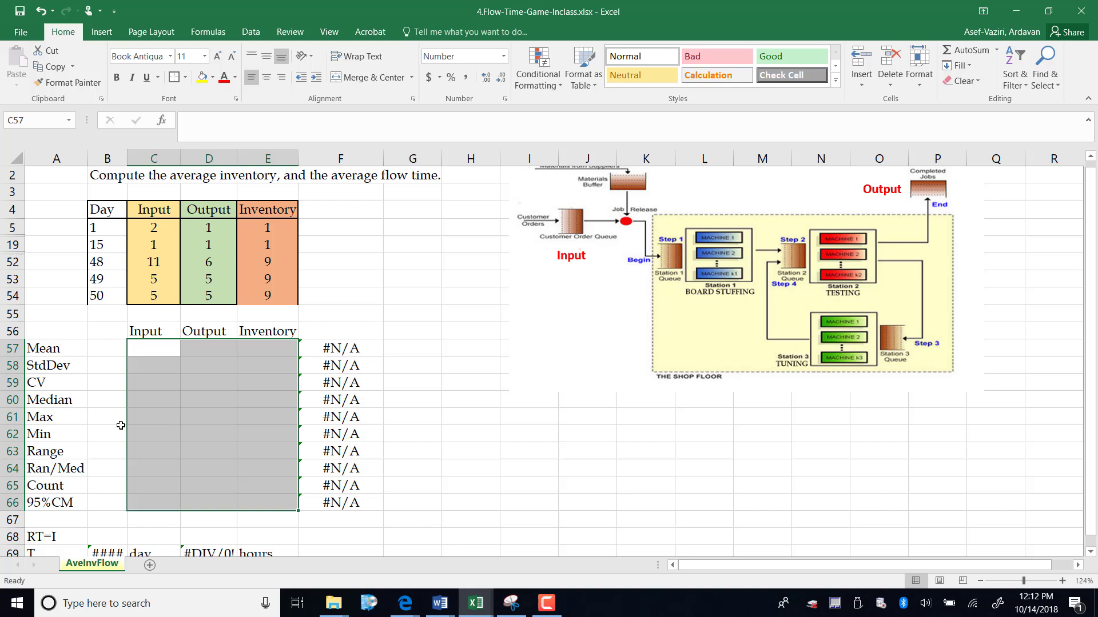
Enter =AVERAGE(C5:C54) in C57 and =STDEV.S(C5:C54) in C58, giving 3.06 and 2.04.
left_click(159, 350)
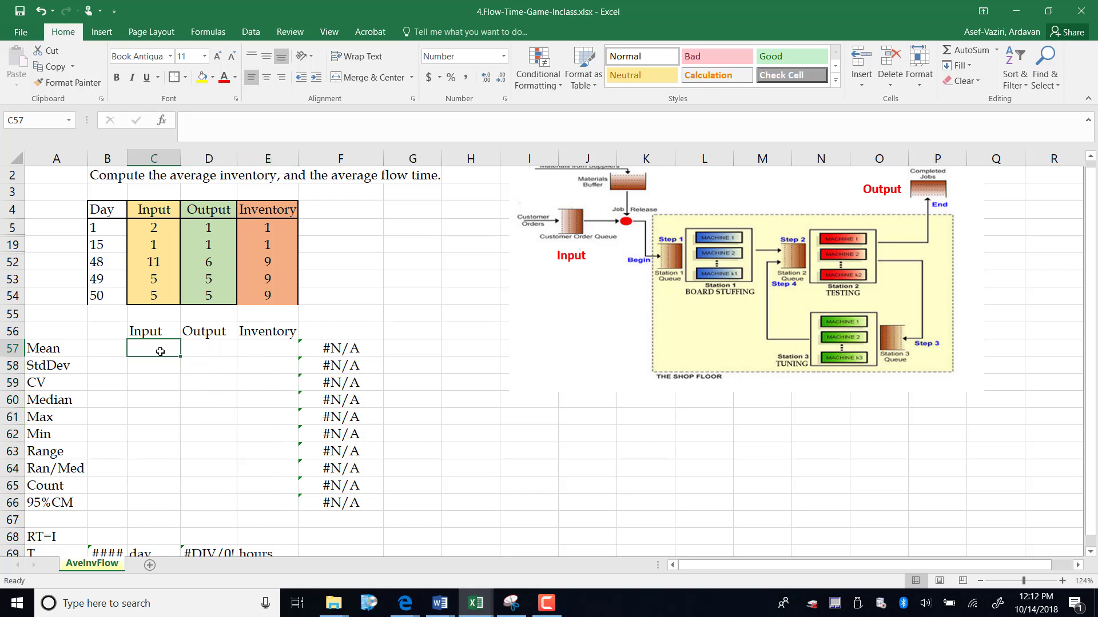
type("=")
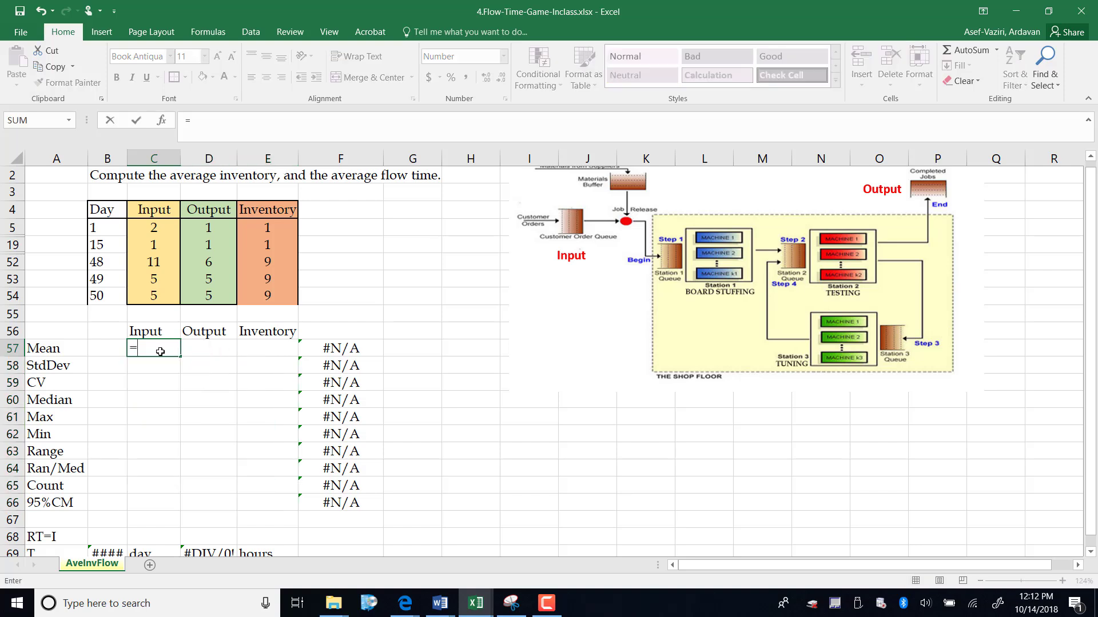
type("avera")
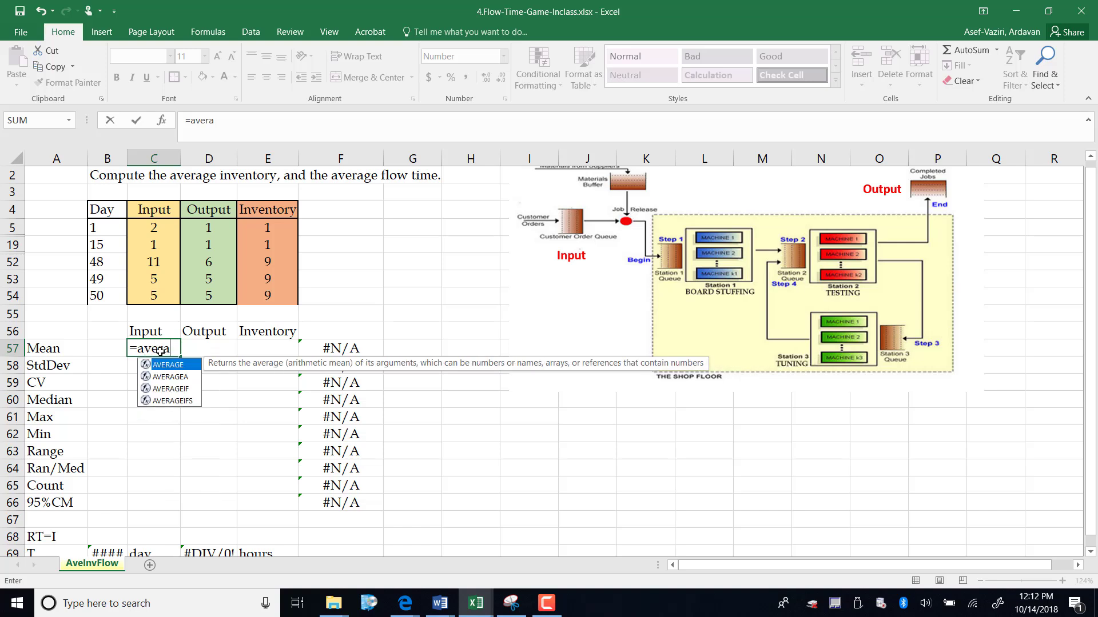
type("ge(")
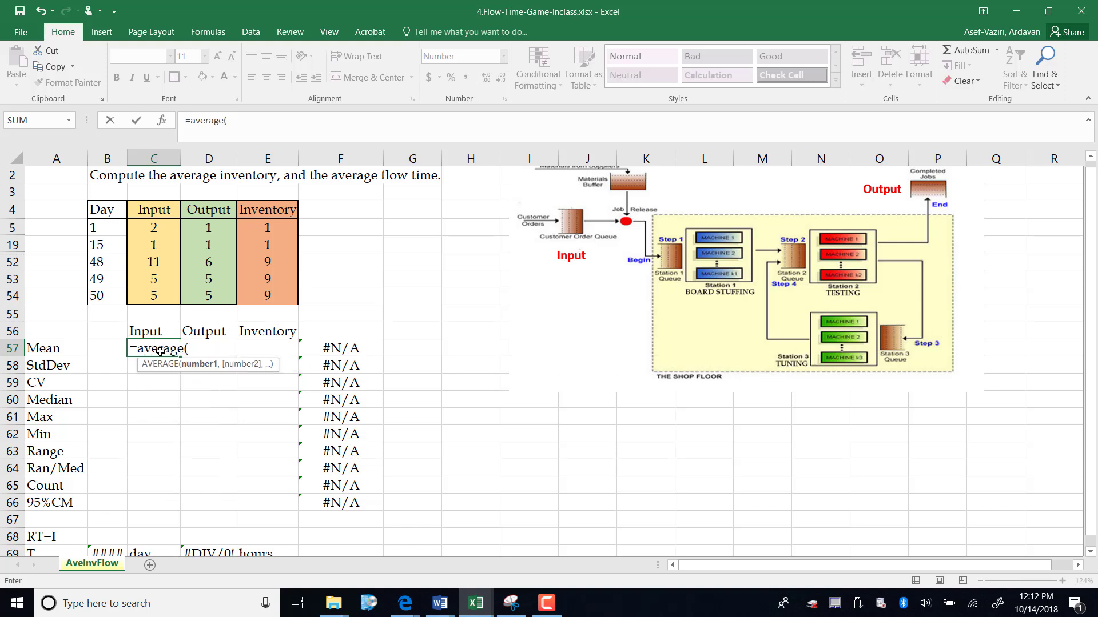
left_click_drag(154, 229, 154, 301)
type(")")
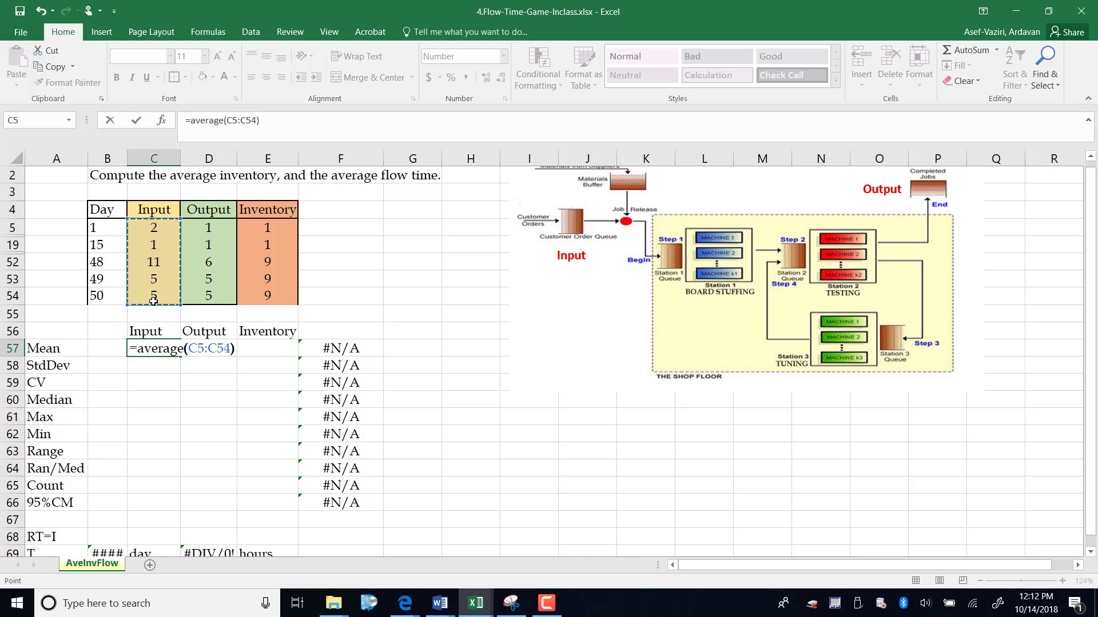
key("Return")
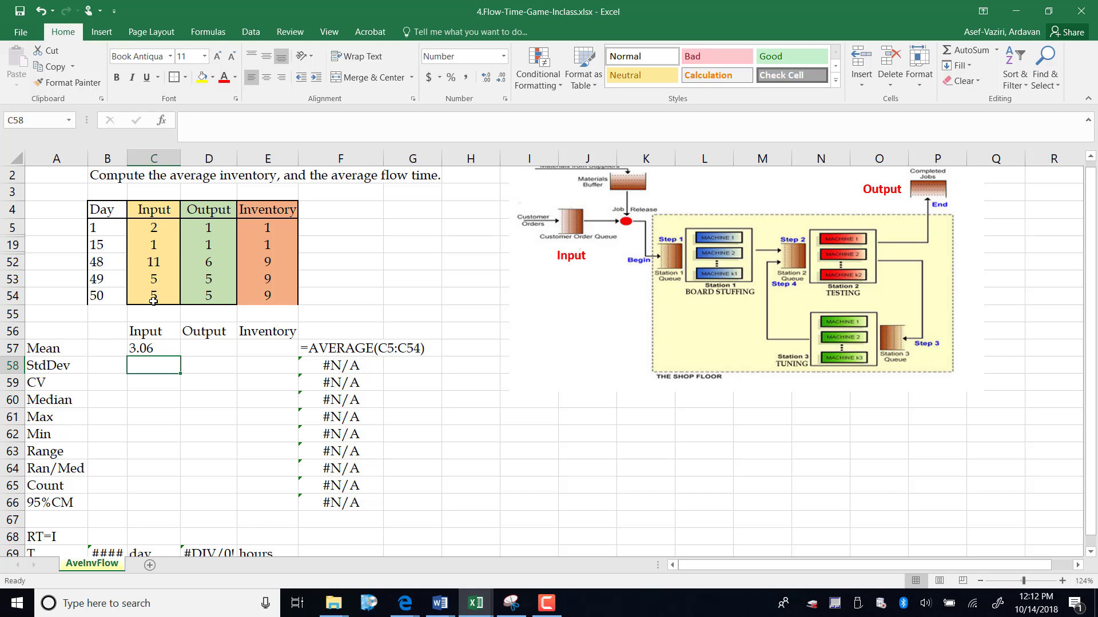
type("=")
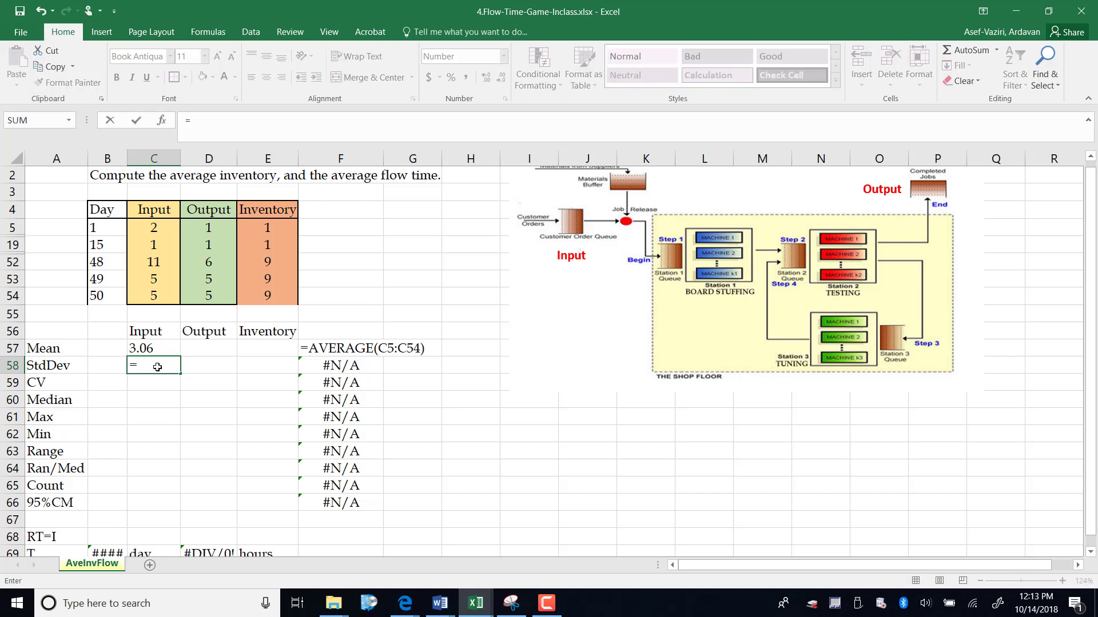
type("std")
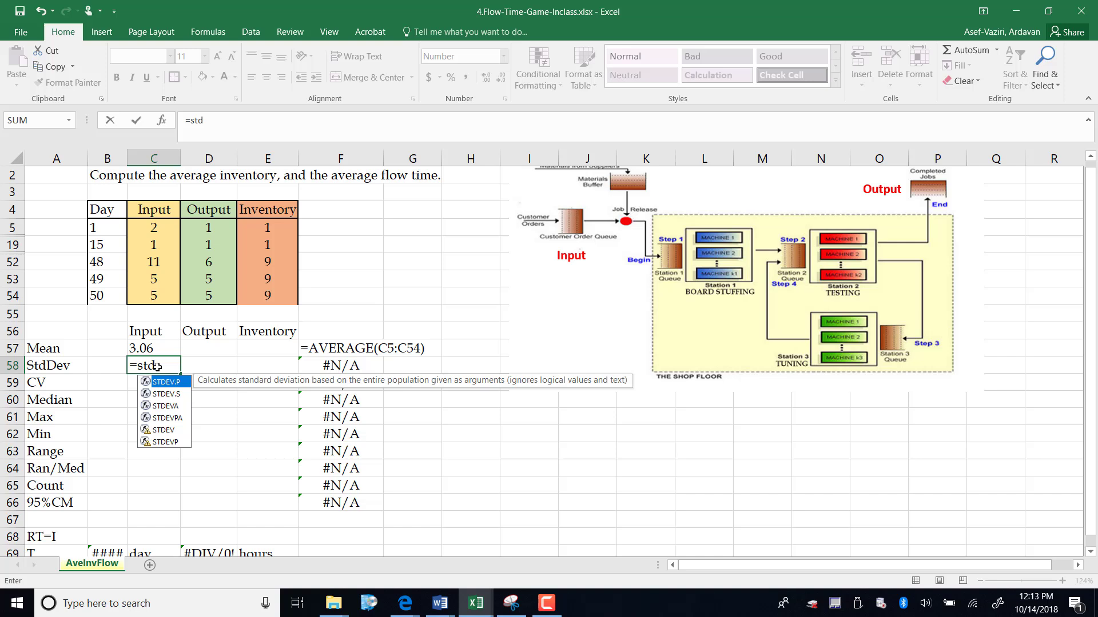
double_click(167, 394)
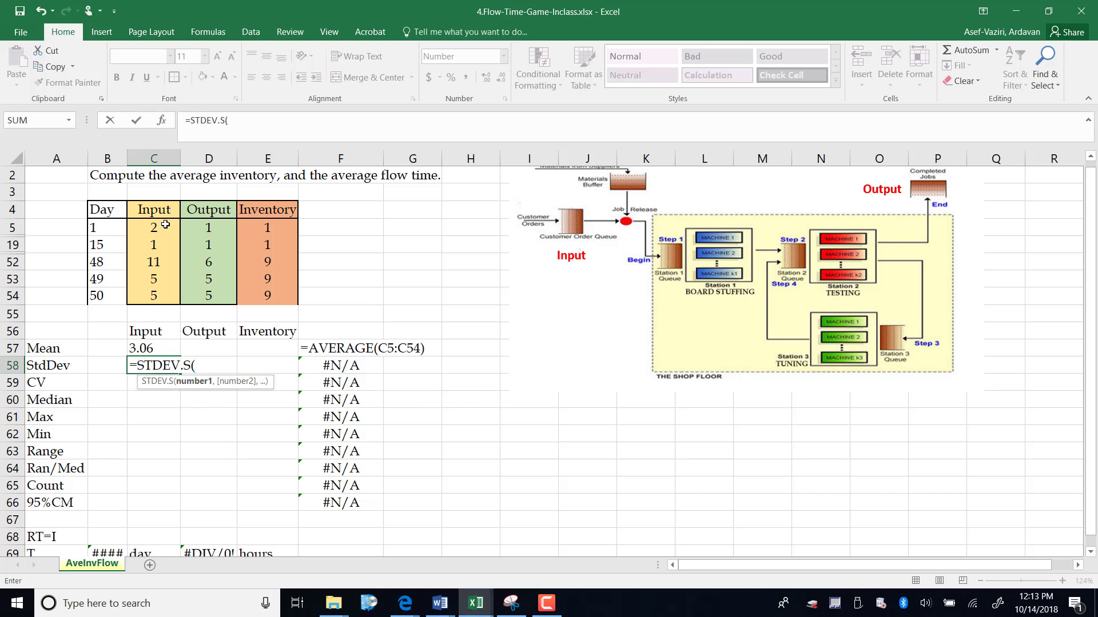
left_click_drag(165, 225, 157, 301)
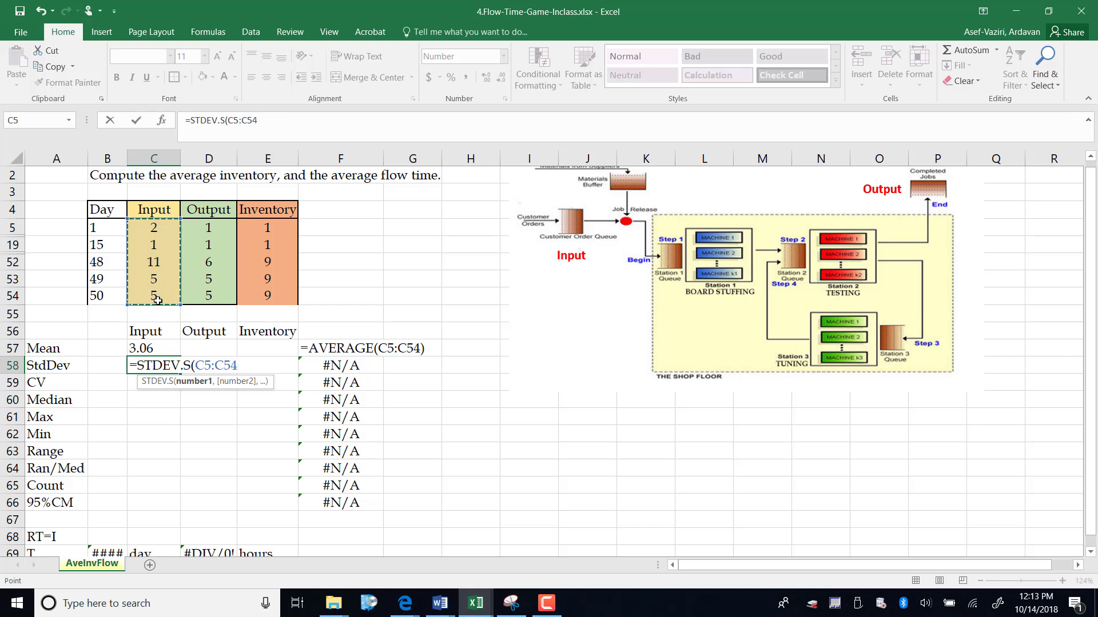
key("Return")
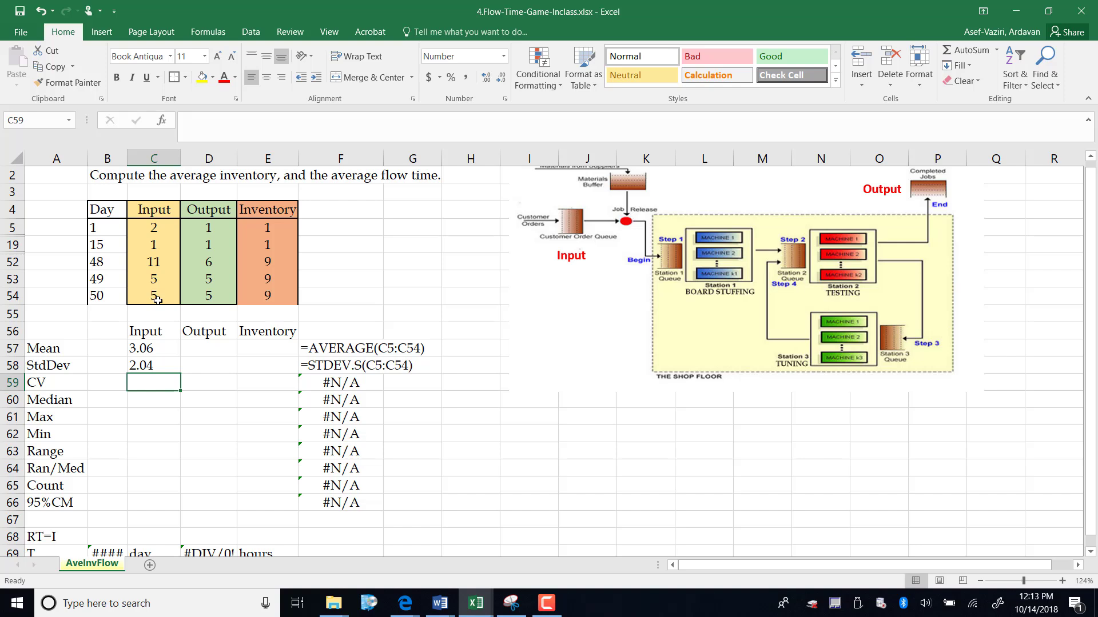
Enter =C58/C57 in C59 for the Input coefficient of variation, 0.67.
type("=")
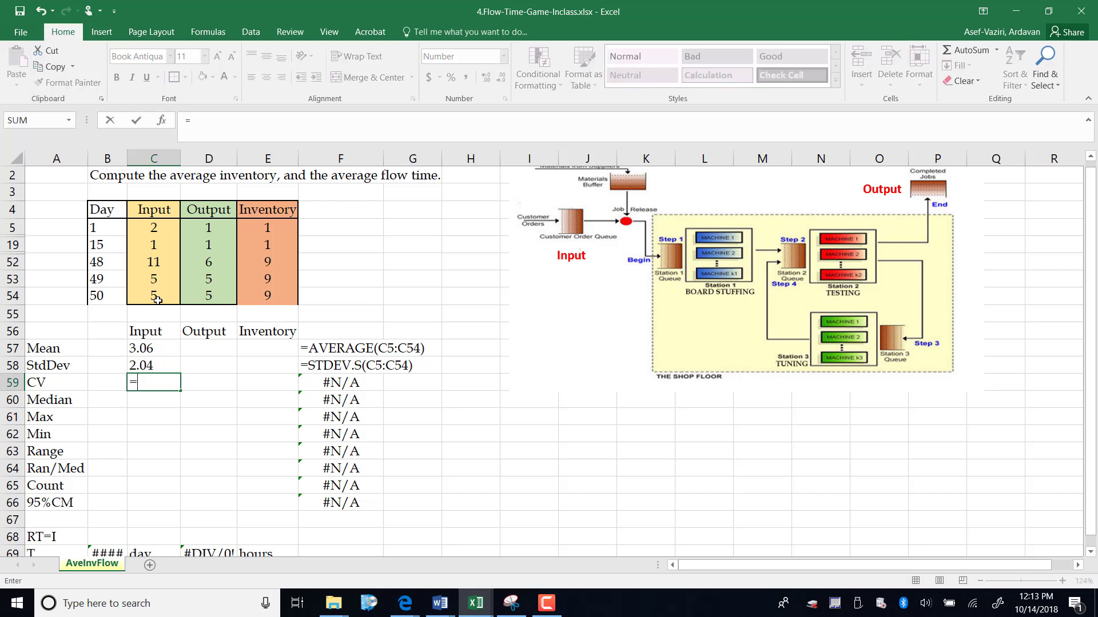
left_click(167, 361)
type("/")
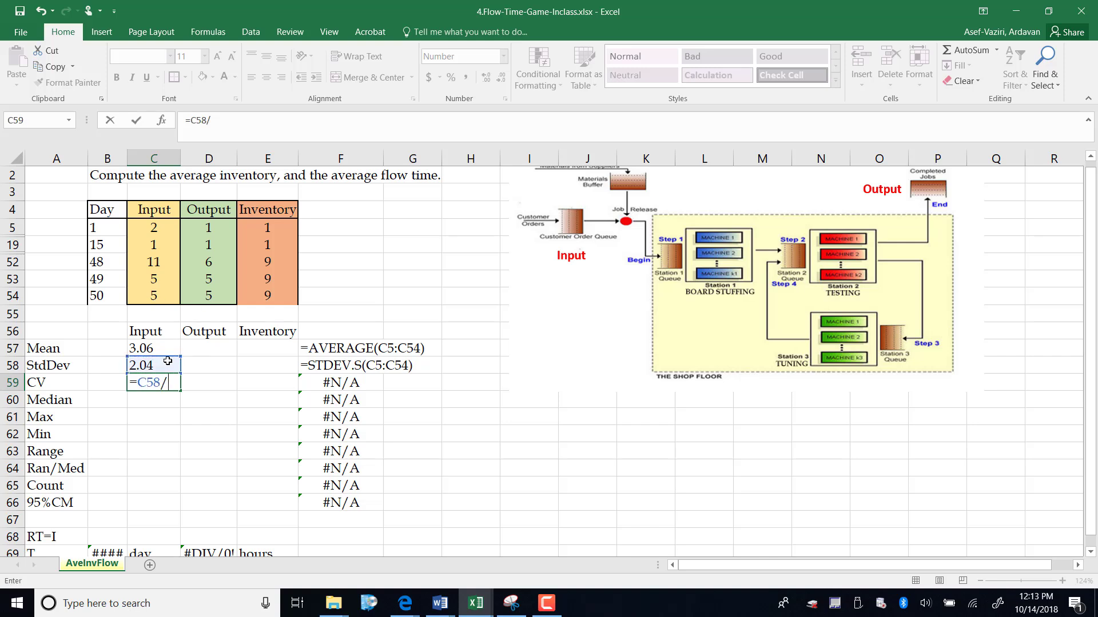
left_click(163, 348)
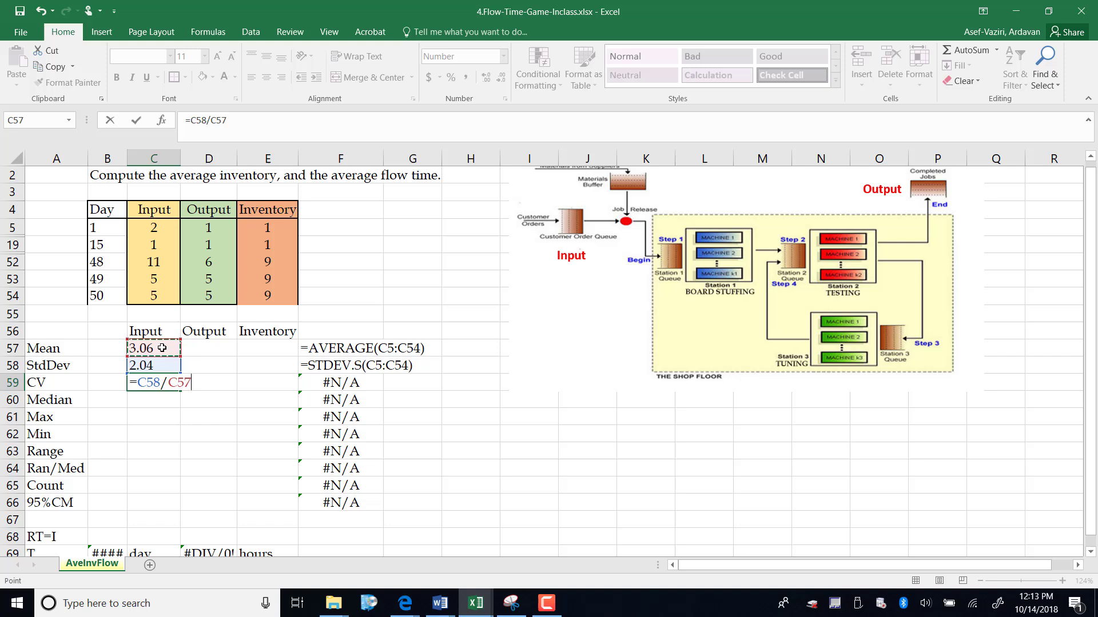
key("Return")
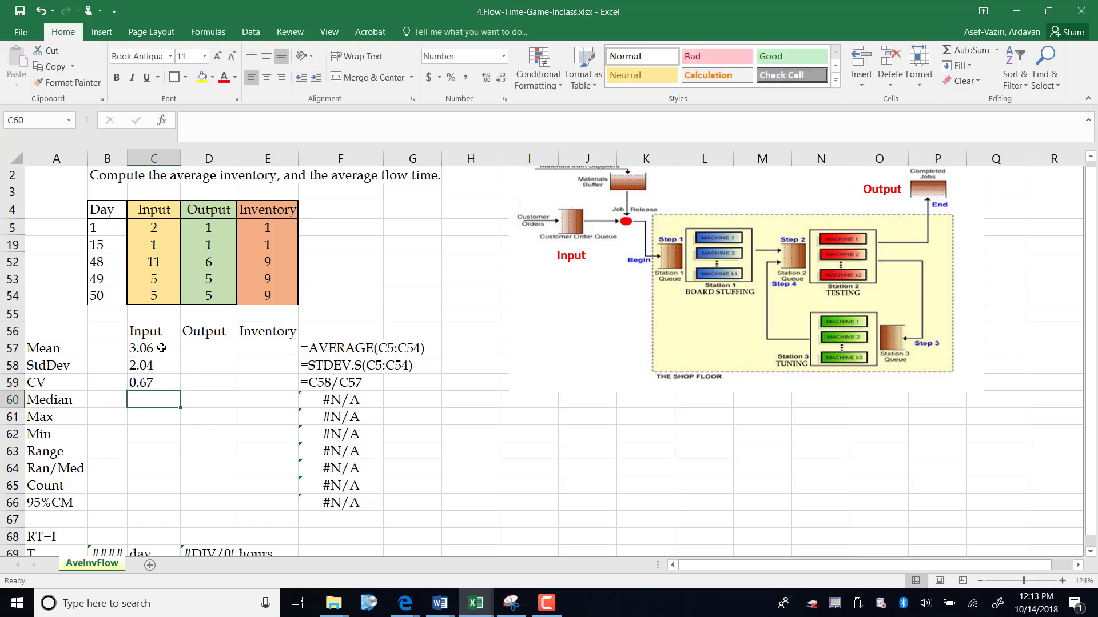
Enter the median (3) and maximum (11) of input values C5:C54 in C60 and C61.
type("=media")
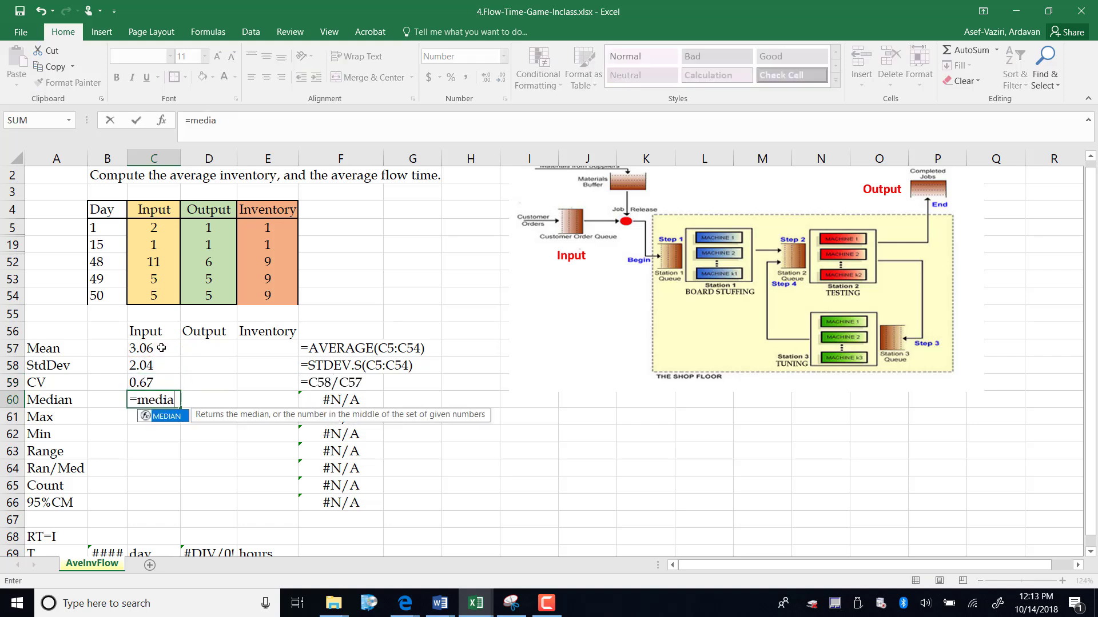
type("n(")
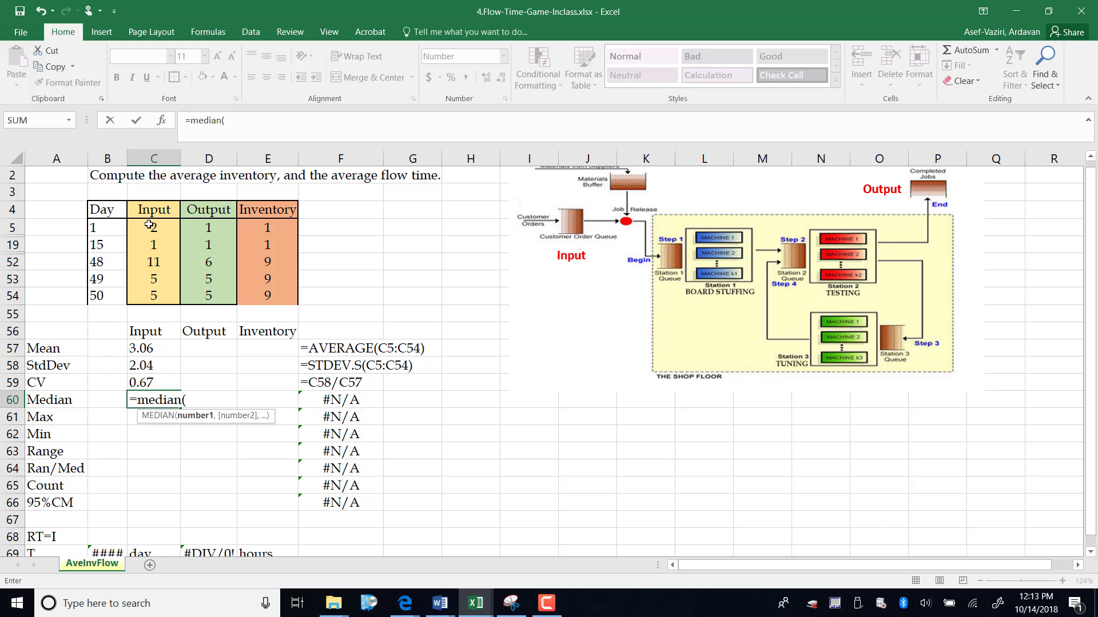
left_click_drag(149, 224, 144, 293)
type(")")
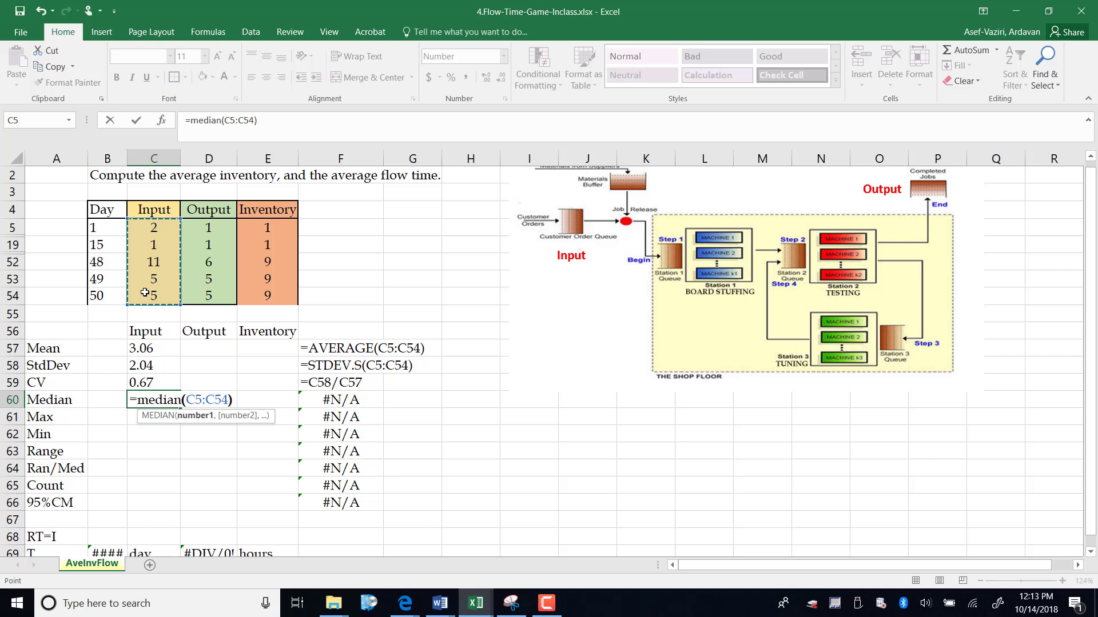
key("Return")
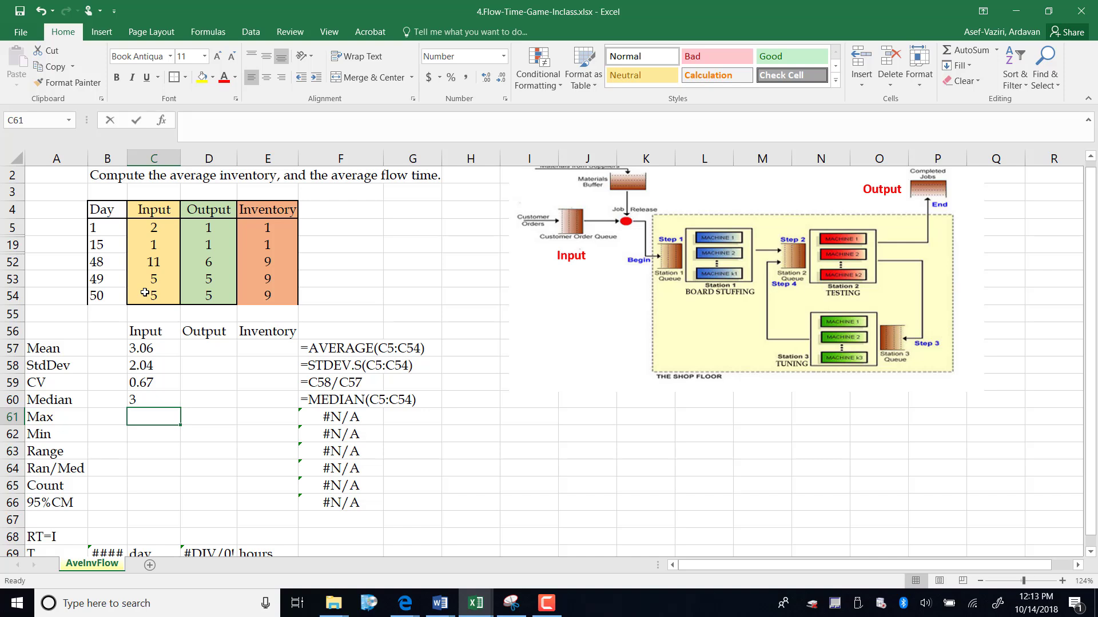
type("=max(")
left_click(170, 228)
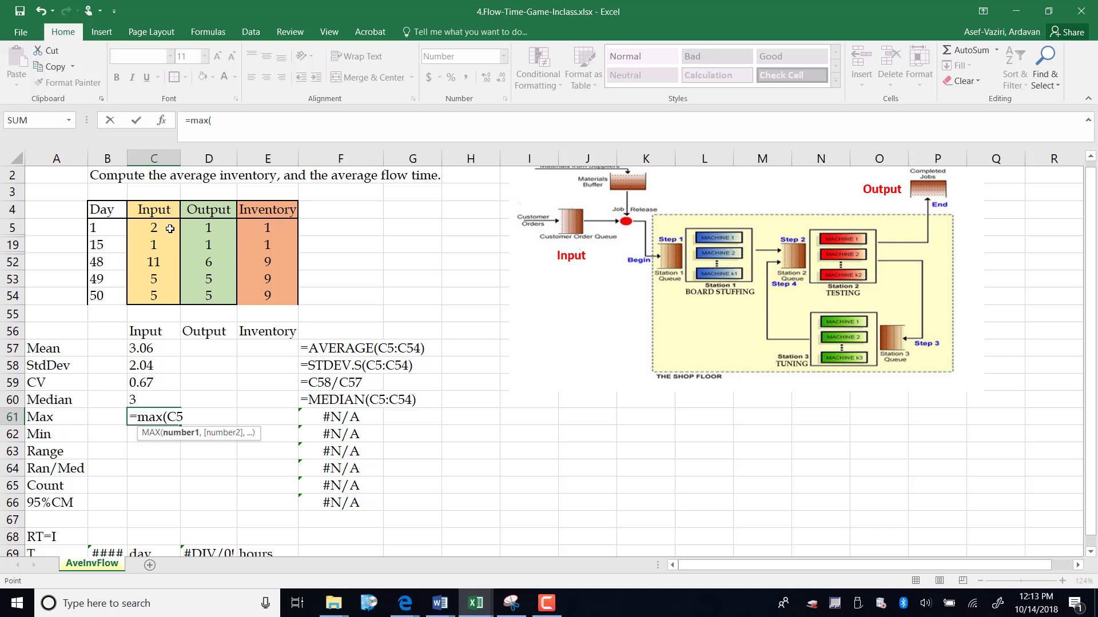
left_click_drag(169, 229, 162, 298)
key("ctrl+Return")
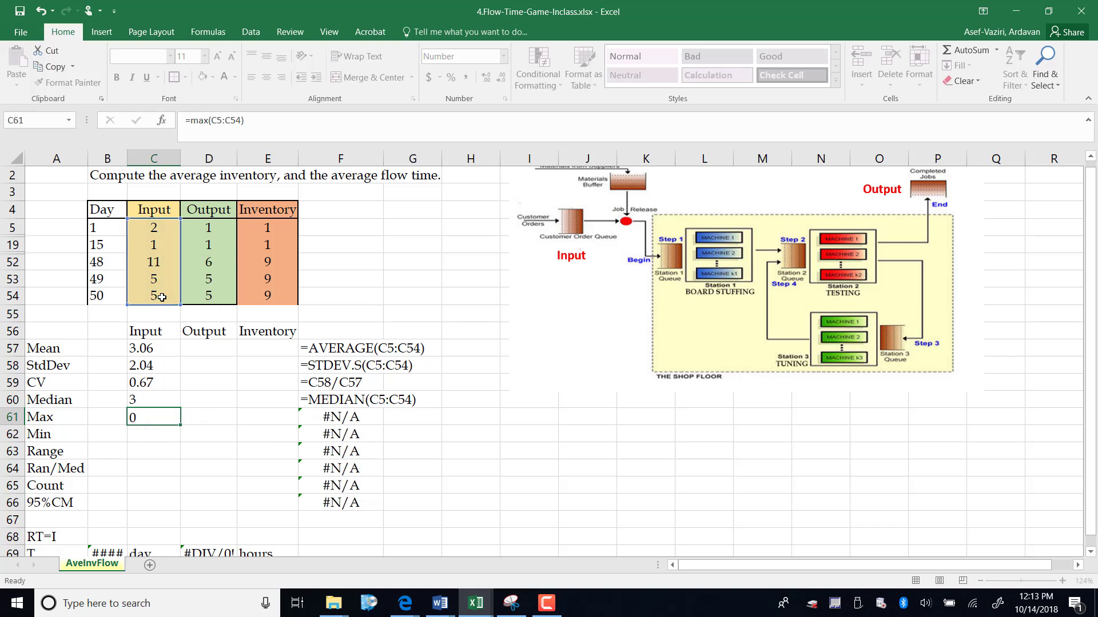
key("Return")
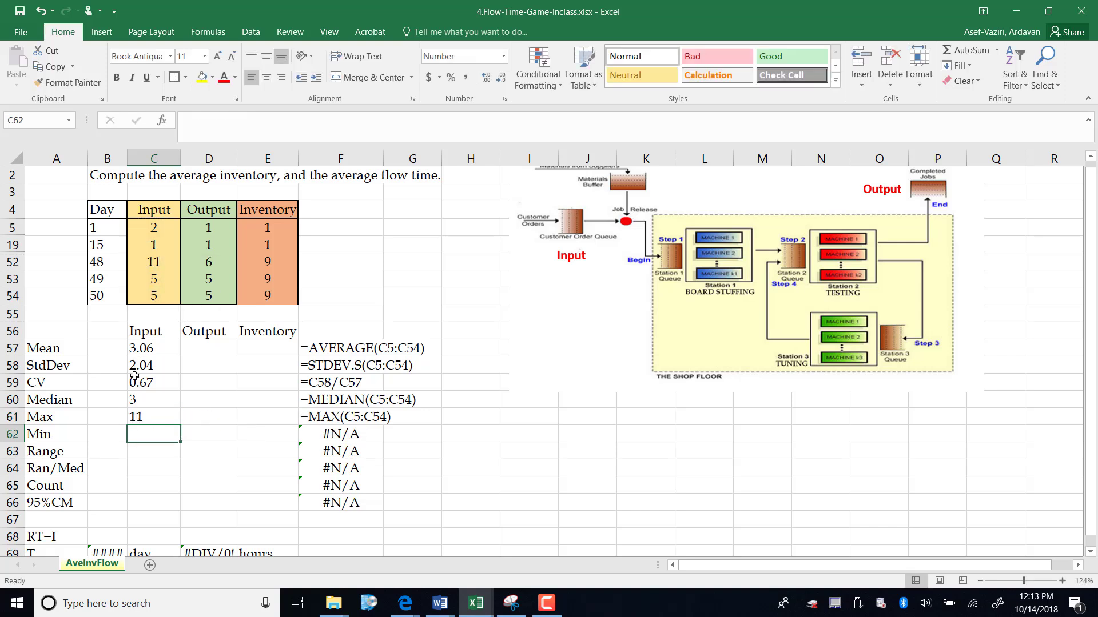
Turn a copy of the MAX formula into =MIN(C5:C54) in C62, giving 0.
left_click(141, 416)
left_click_drag(180, 428, 180, 445)
key("F2")
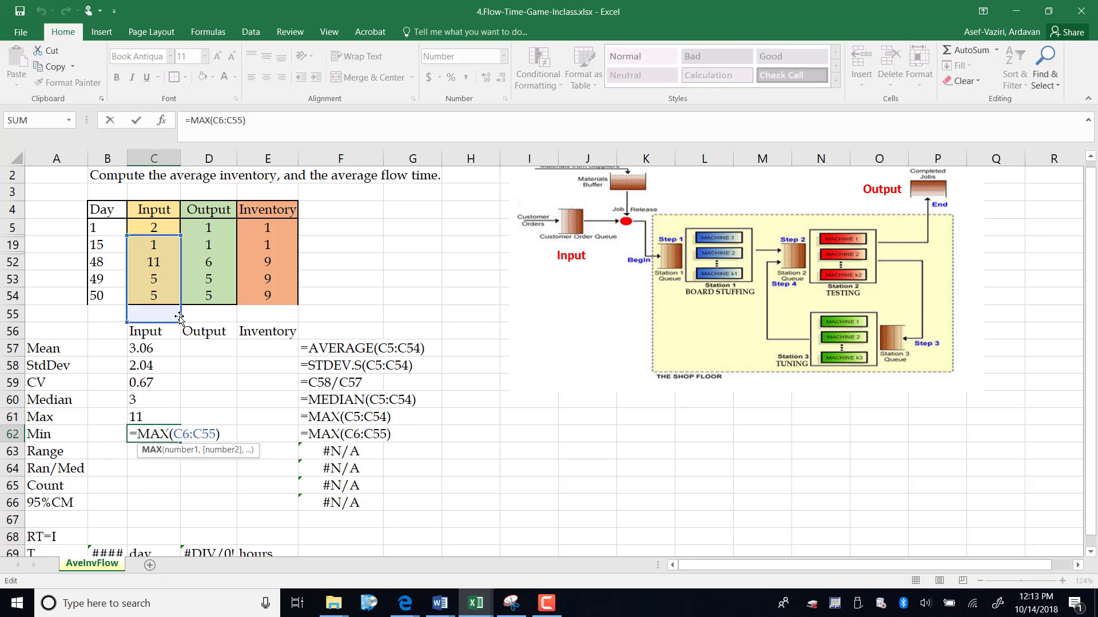
left_click_drag(181, 317, 181, 300)
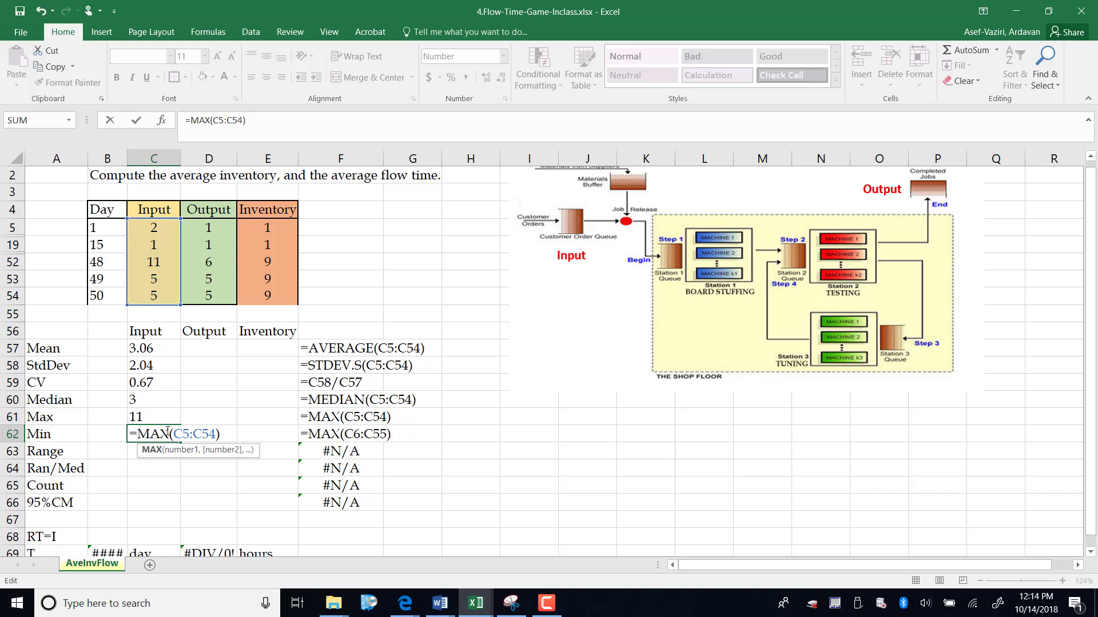
key("BackSpace")
key("BackSpace")
type("in")
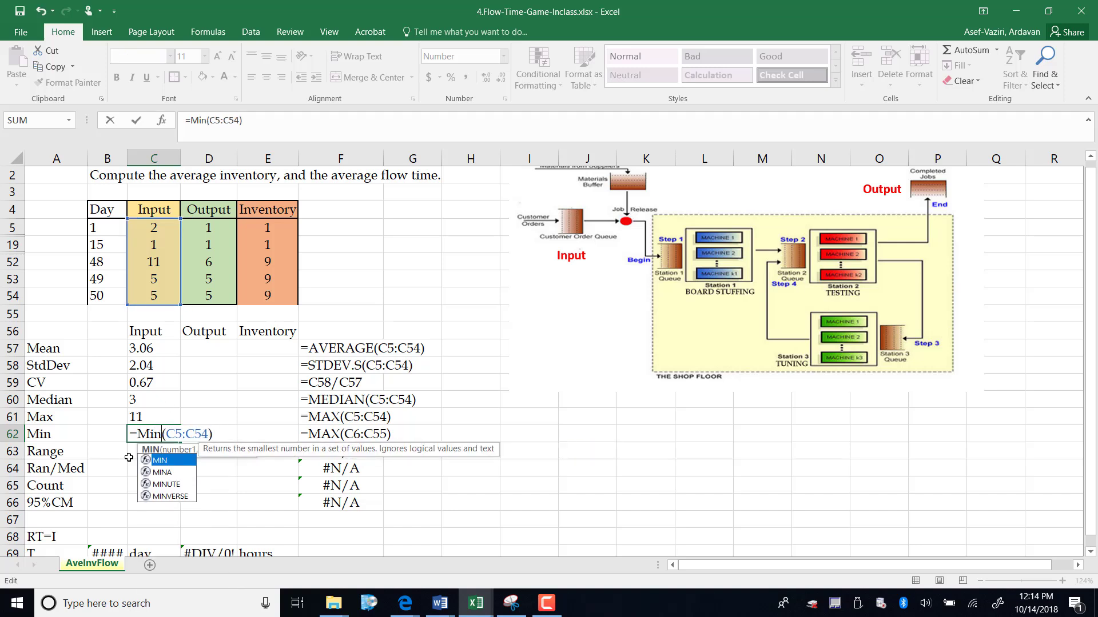
key("Return")
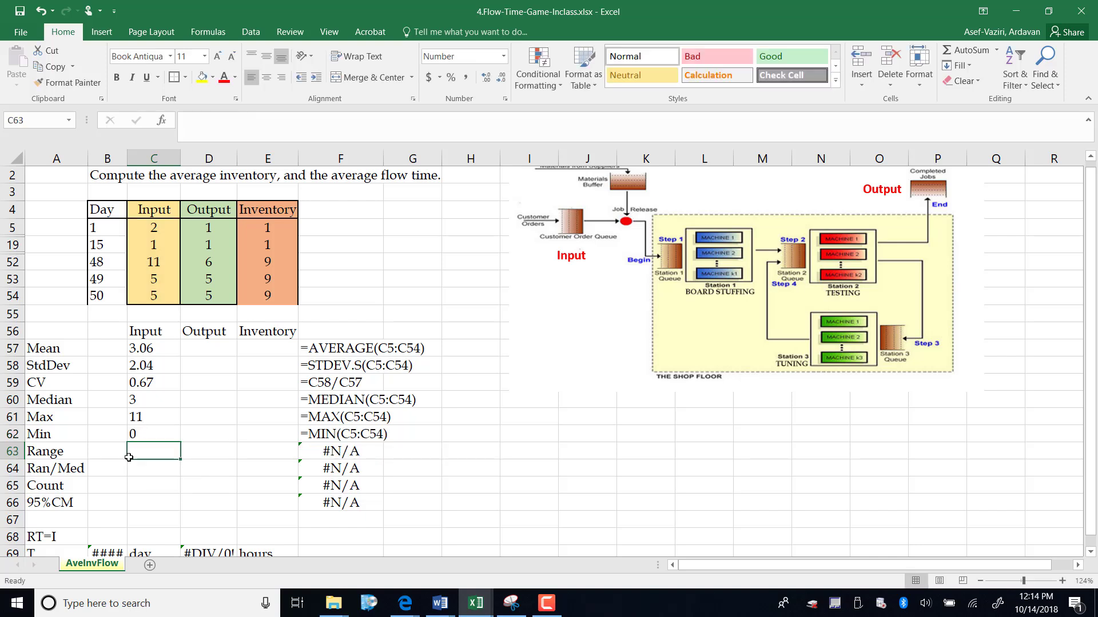
Compute the range in C63 as =C61-C62, giving 11.
type("=")
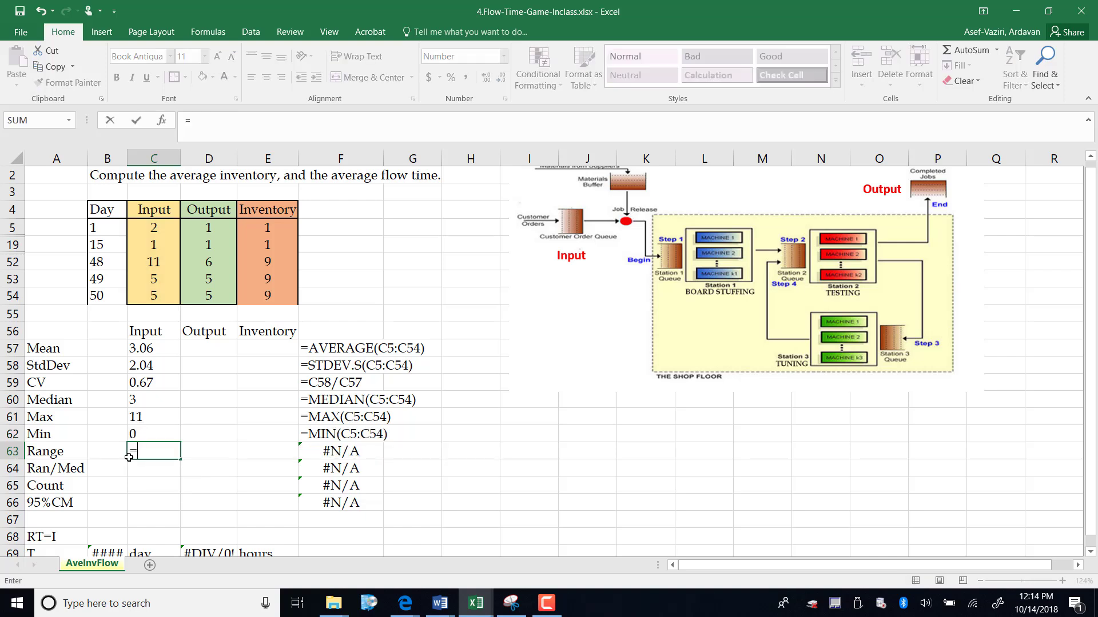
left_click(153, 417)
type("-")
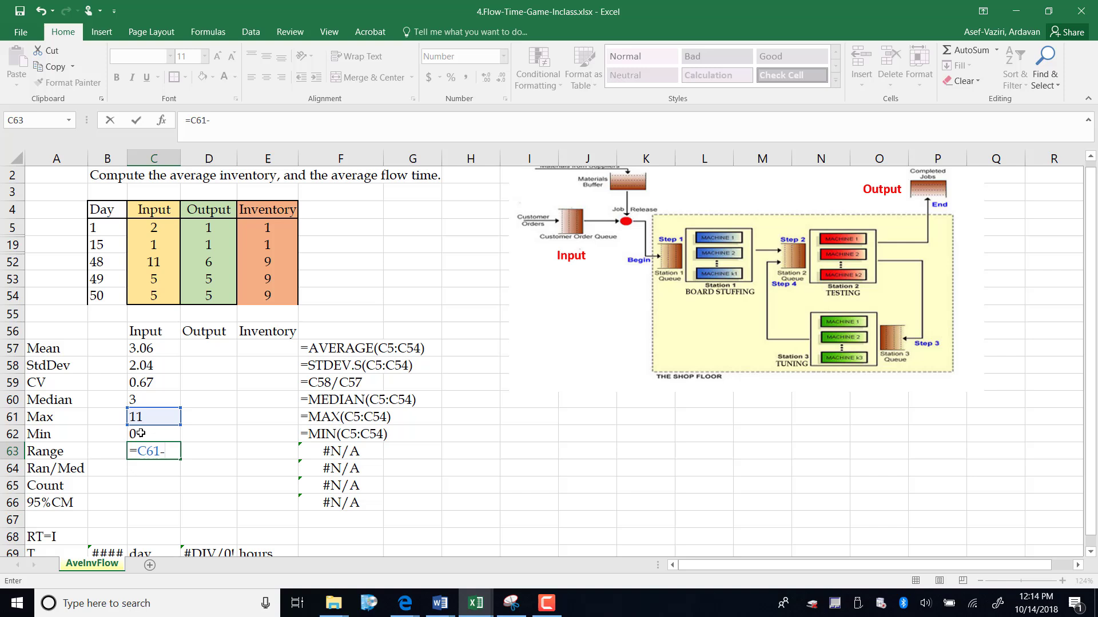
left_click(140, 434)
key("Return")
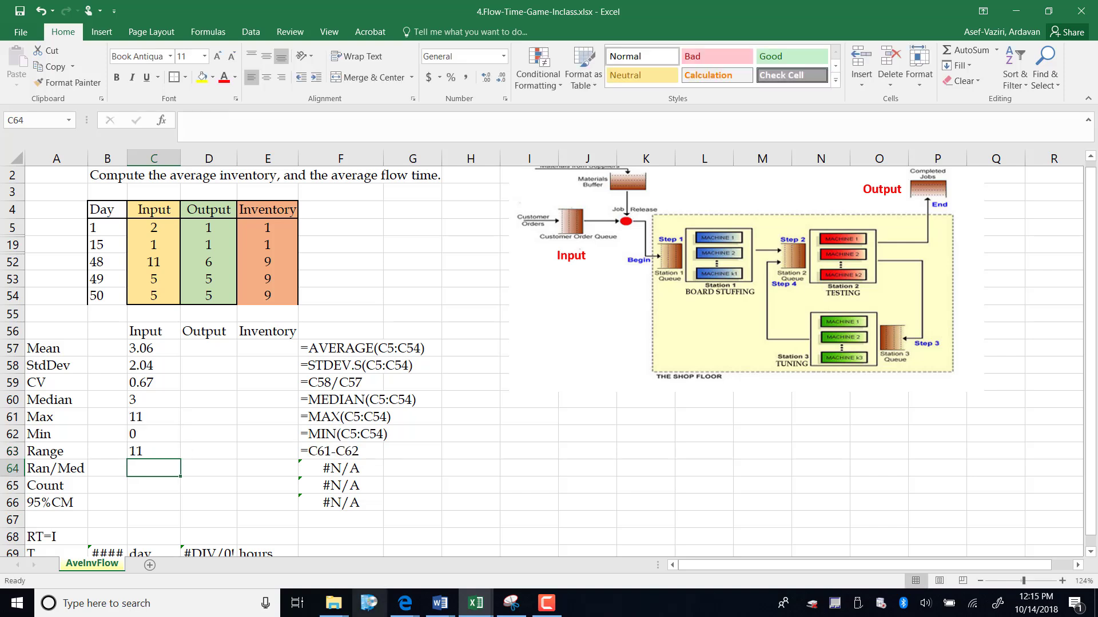
Enter the range-to-median ratio =C63/C60 in C64, shown to two decimals as 3.67.
type("=")
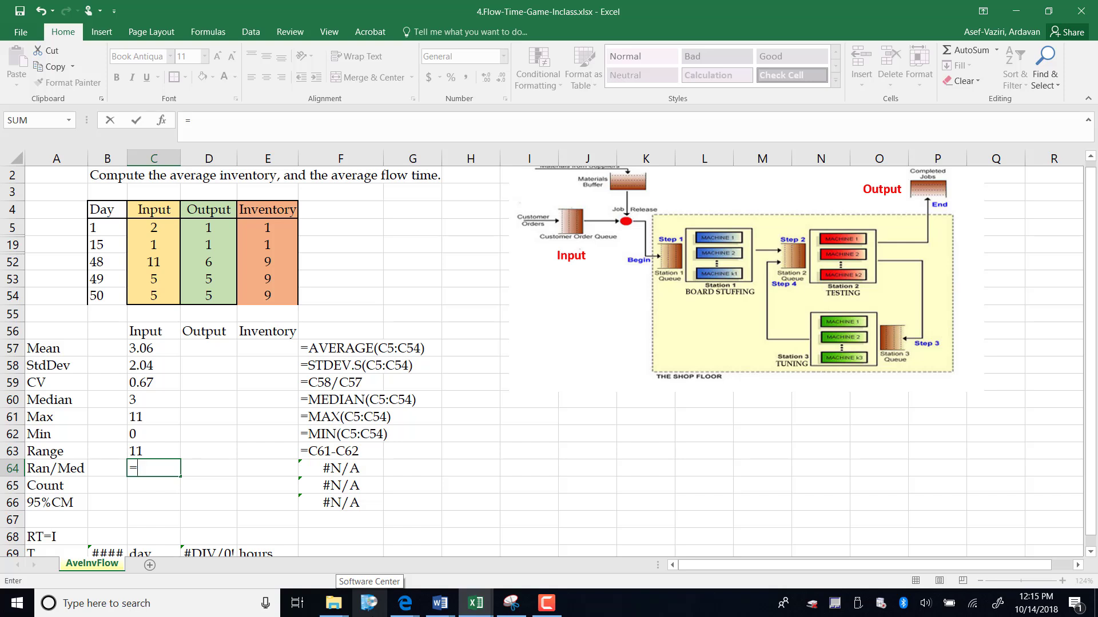
left_click(162, 453)
type("/")
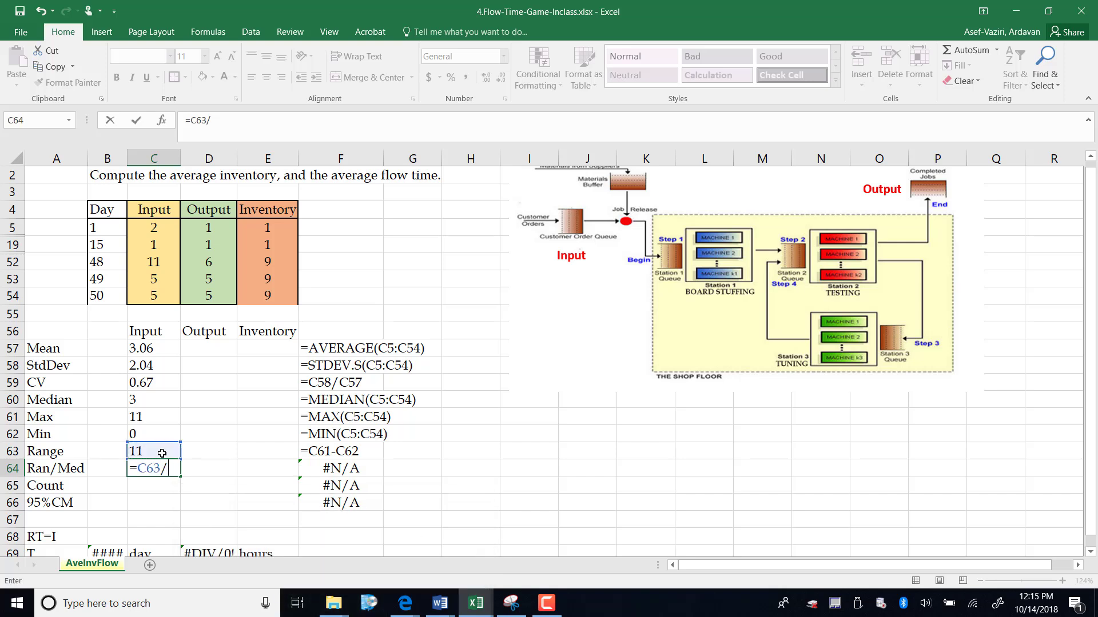
left_click(159, 400)
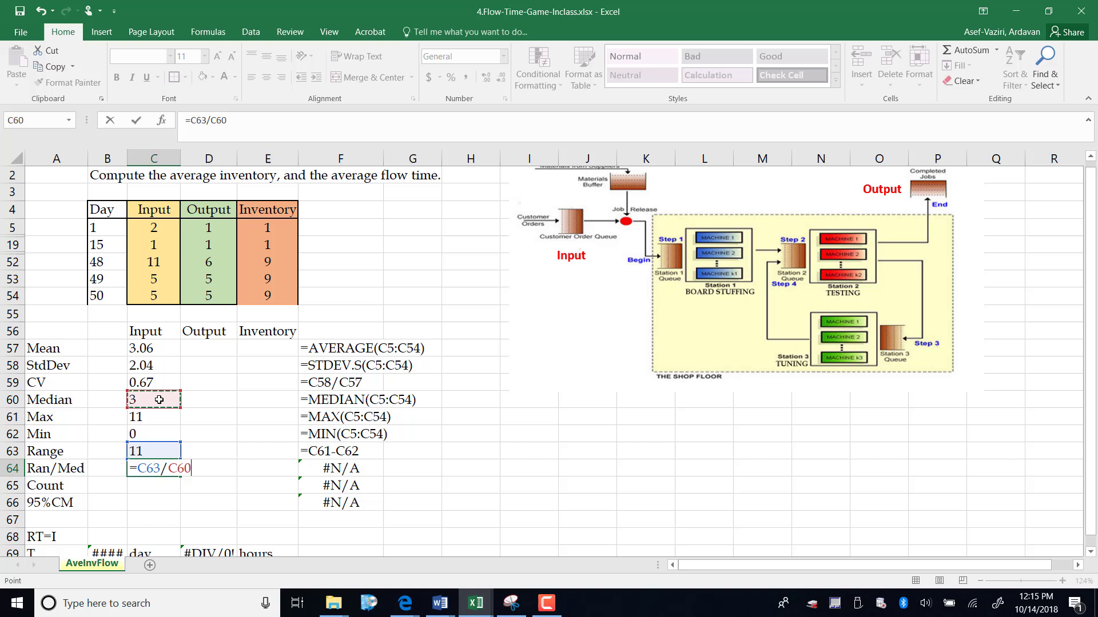
key("ctrl+Return")
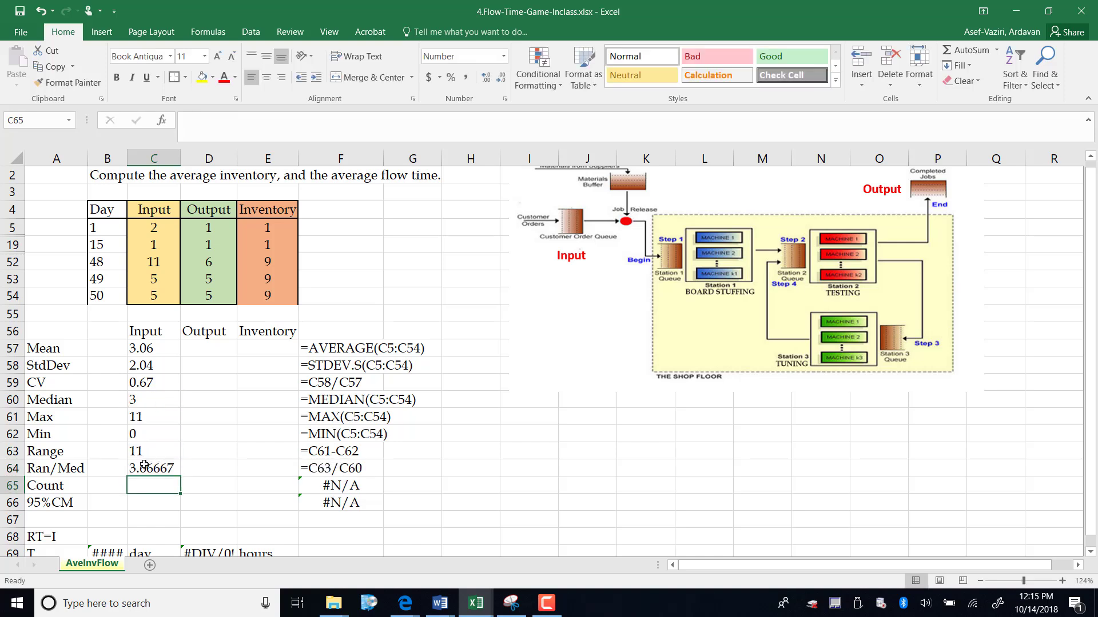
left_click(486, 76)
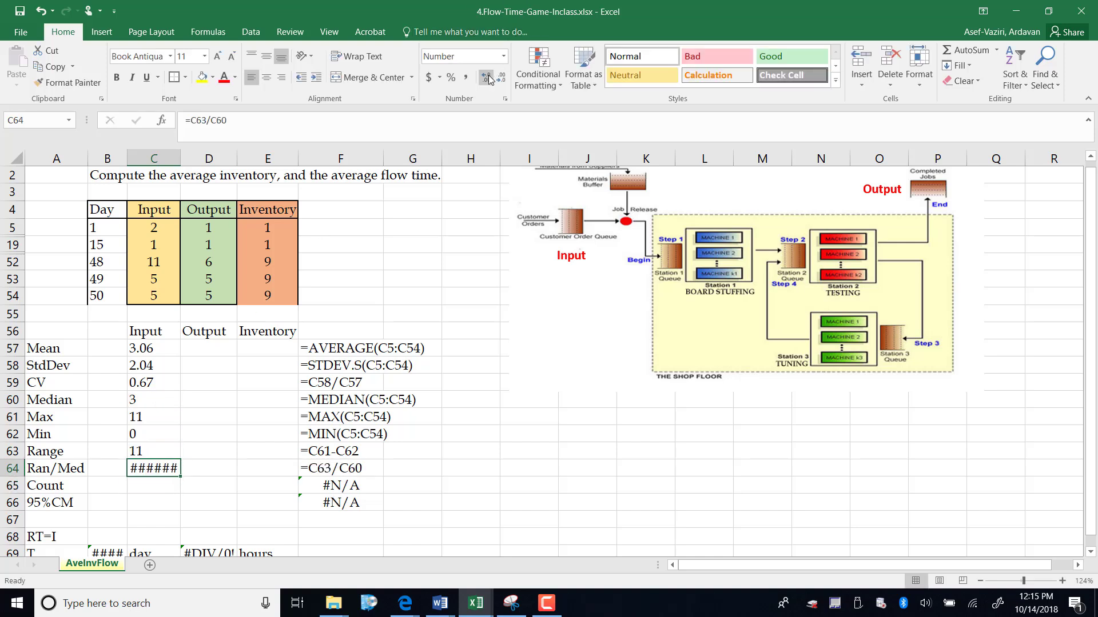
left_click(502, 78)
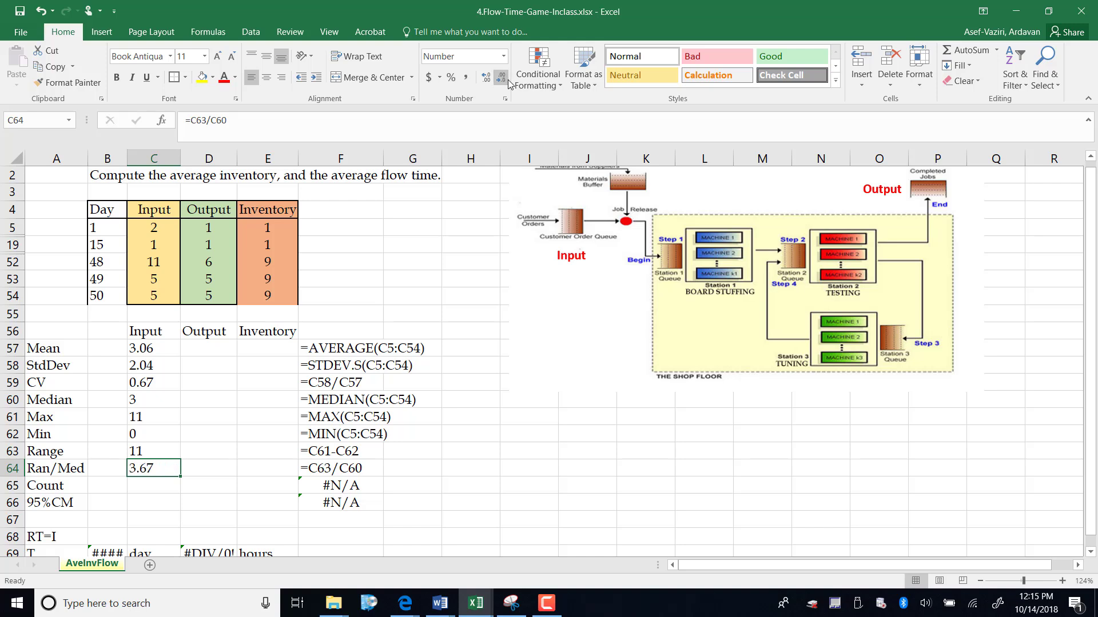
Count the input days with =COUNT(C5:C54) in C65, giving 50.
left_click(155, 488)
type("=coun")
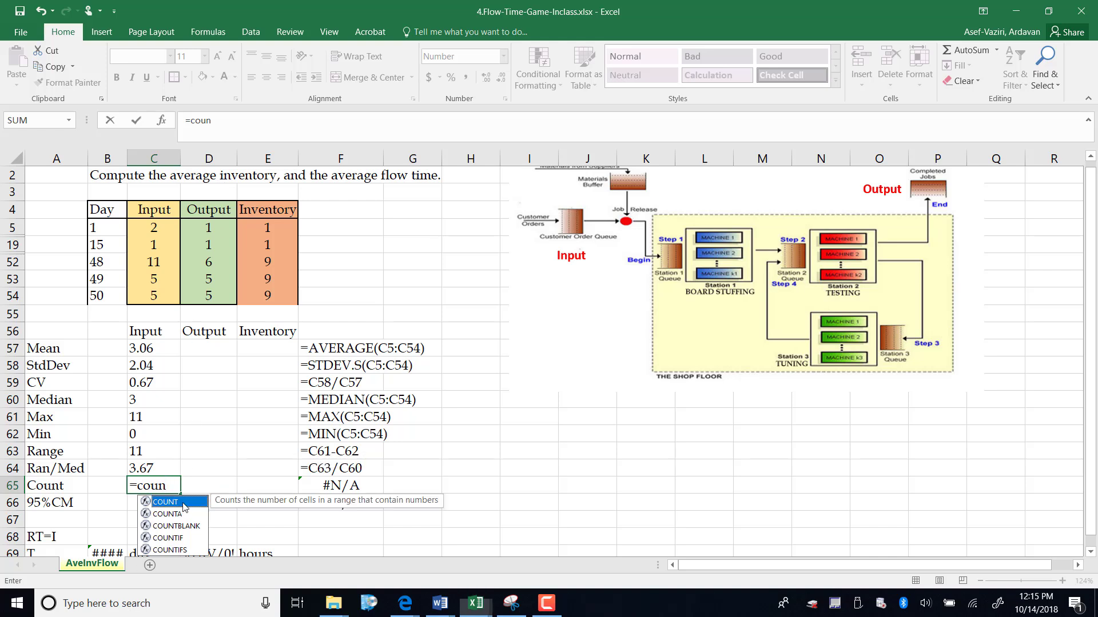
key("Tab")
left_click(143, 222)
left_click_drag(146, 249, 147, 294)
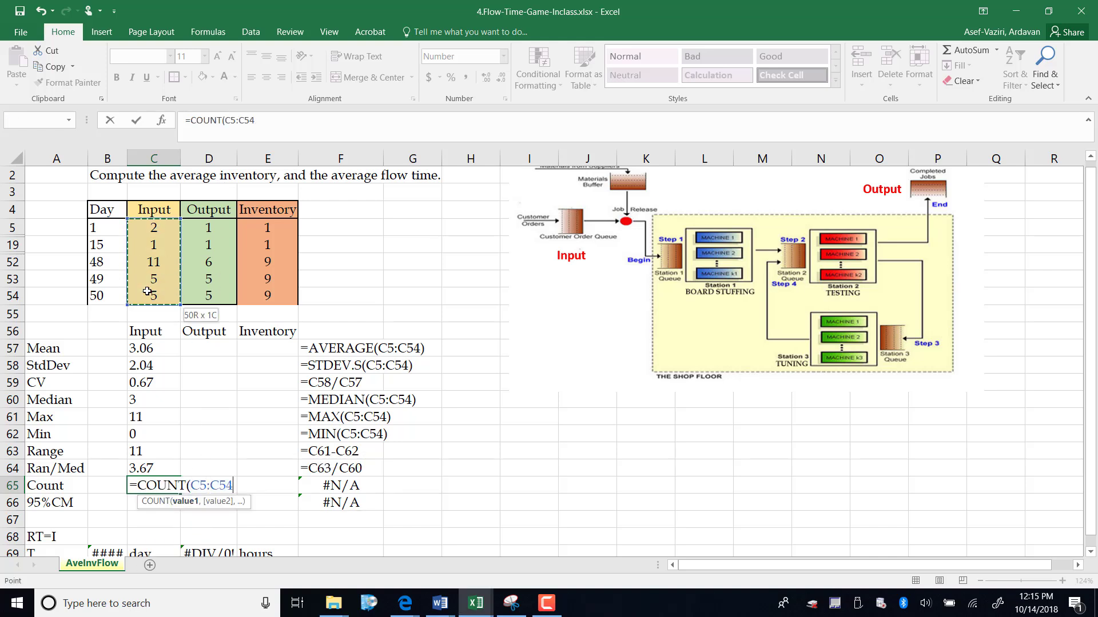
type(")")
key("Return")
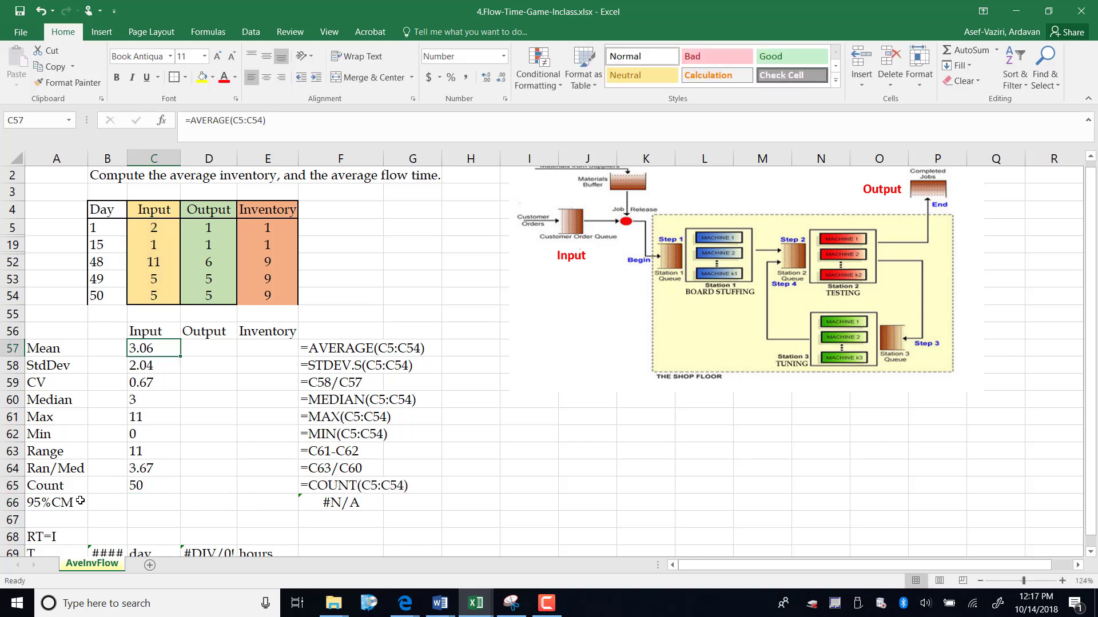
Move to the 95% confidence row 66 and review the input mean formula.
left_click(56, 503)
key("Right")
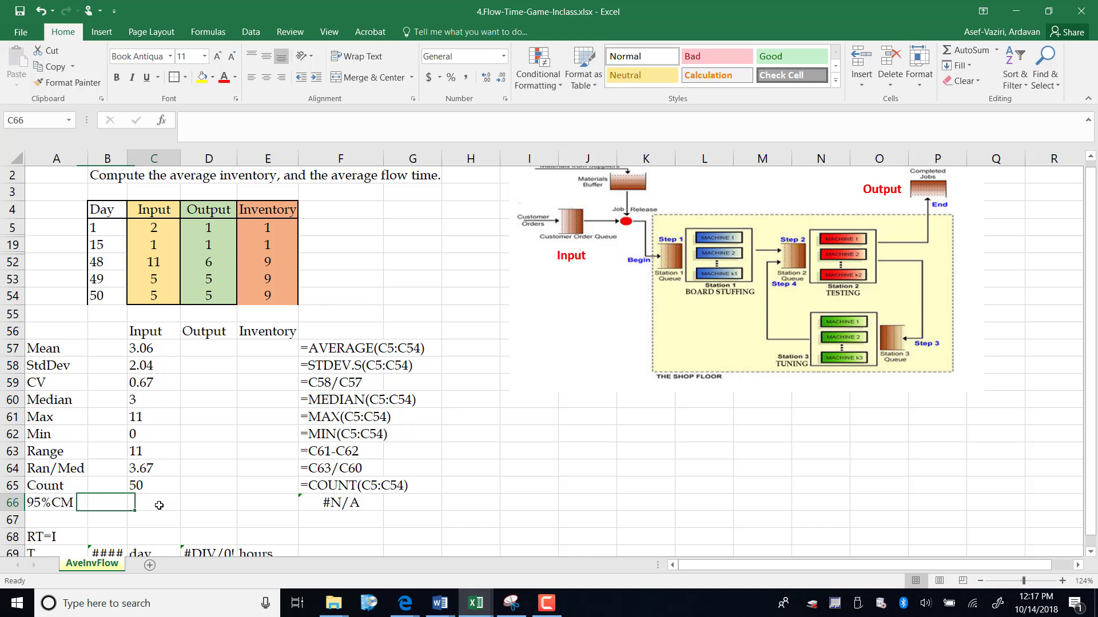
key("Right")
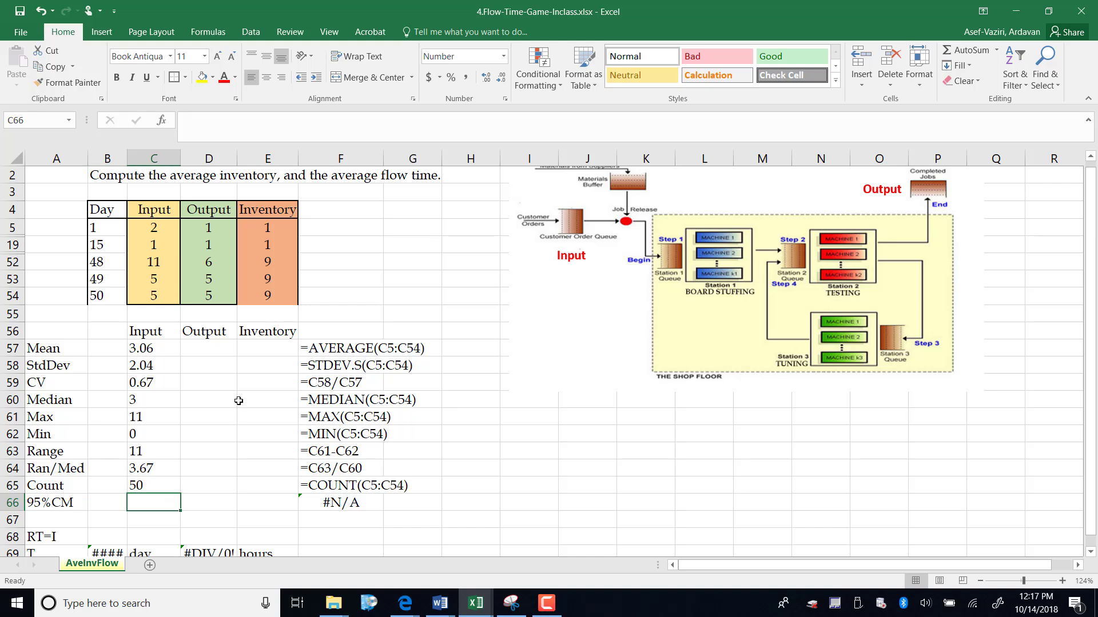
left_click(166, 351)
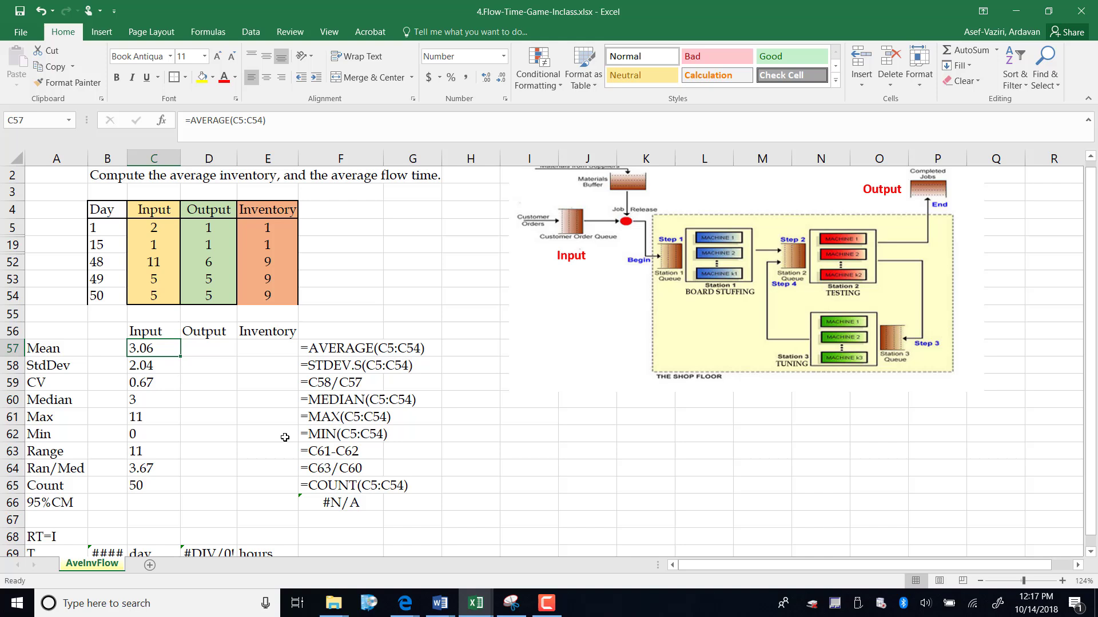
Enter =CONFIDENCE.NORM(0.05,C58,C65) in C66, giving a 0.57 margin for the input mean.
left_click(135, 499)
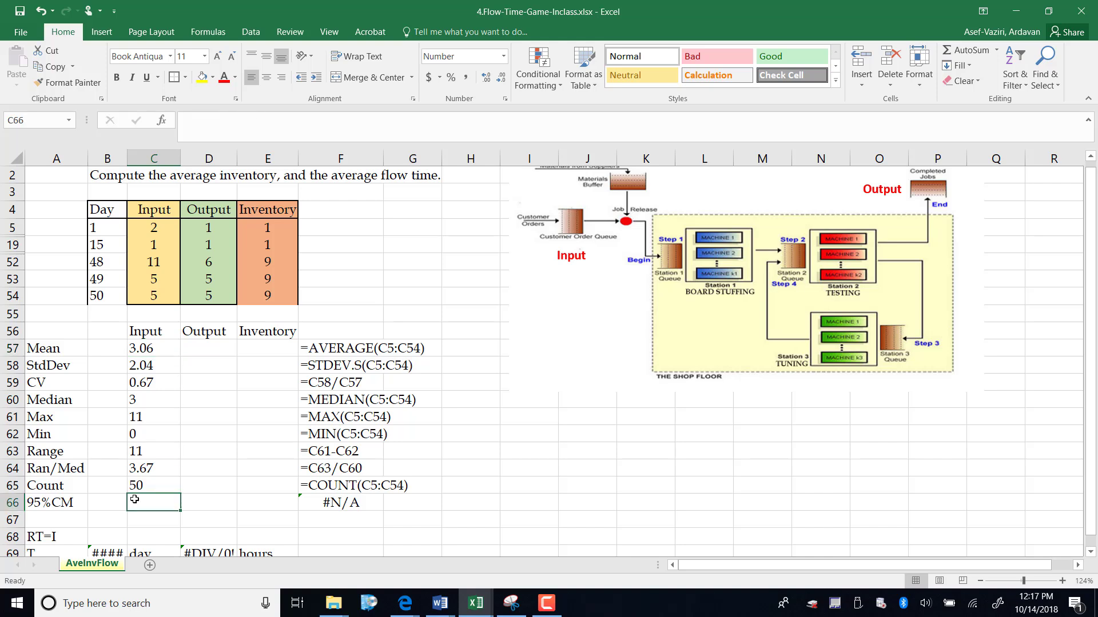
type("=conf")
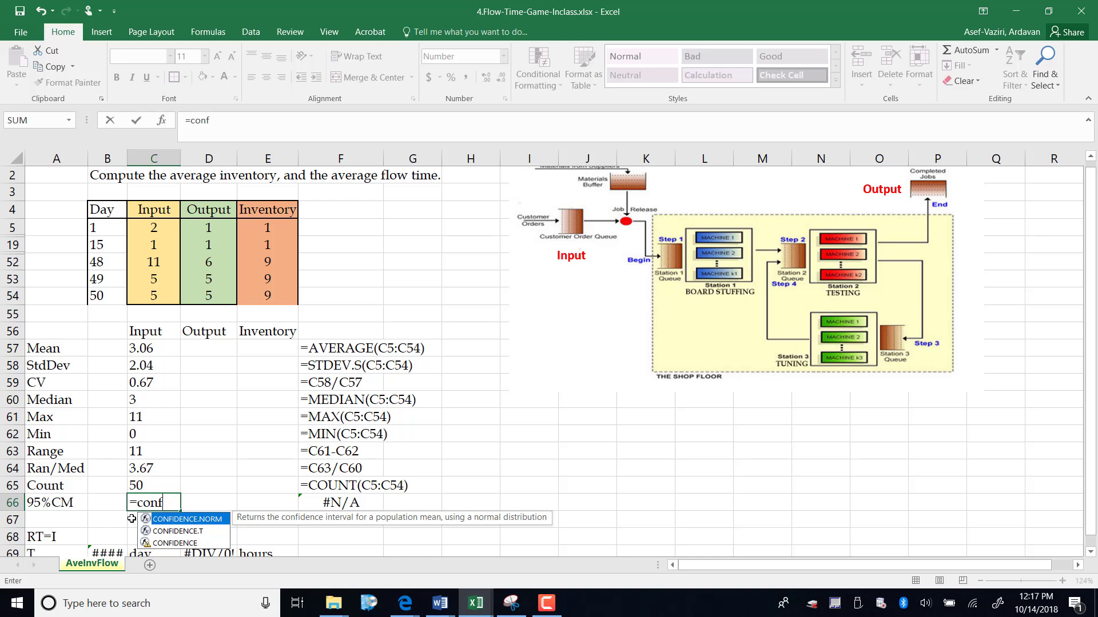
double_click(174, 519)
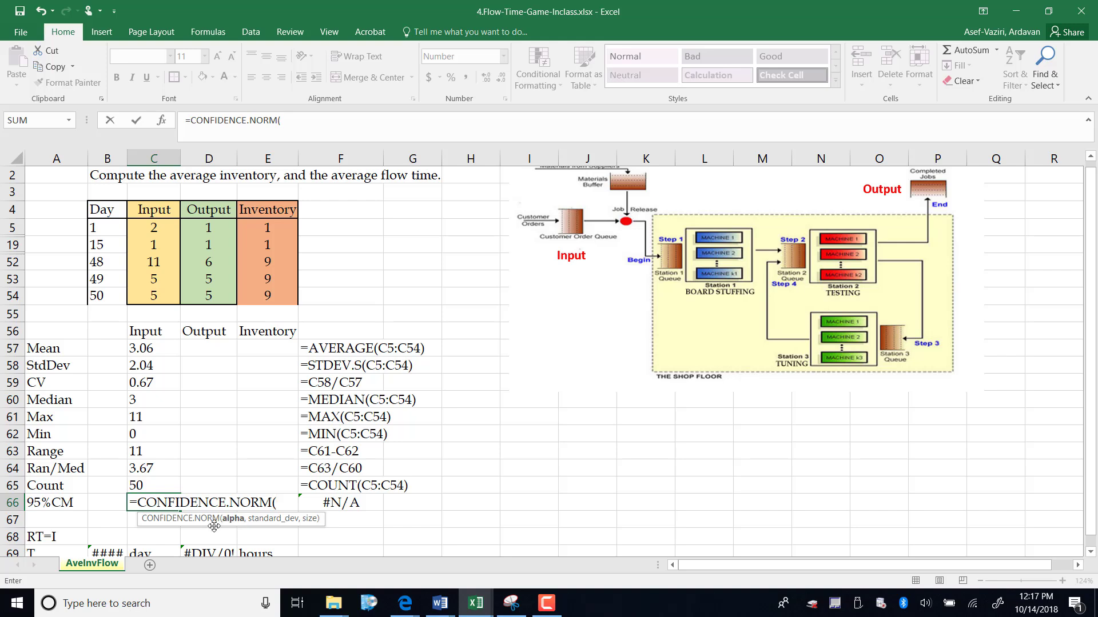
type(".05,")
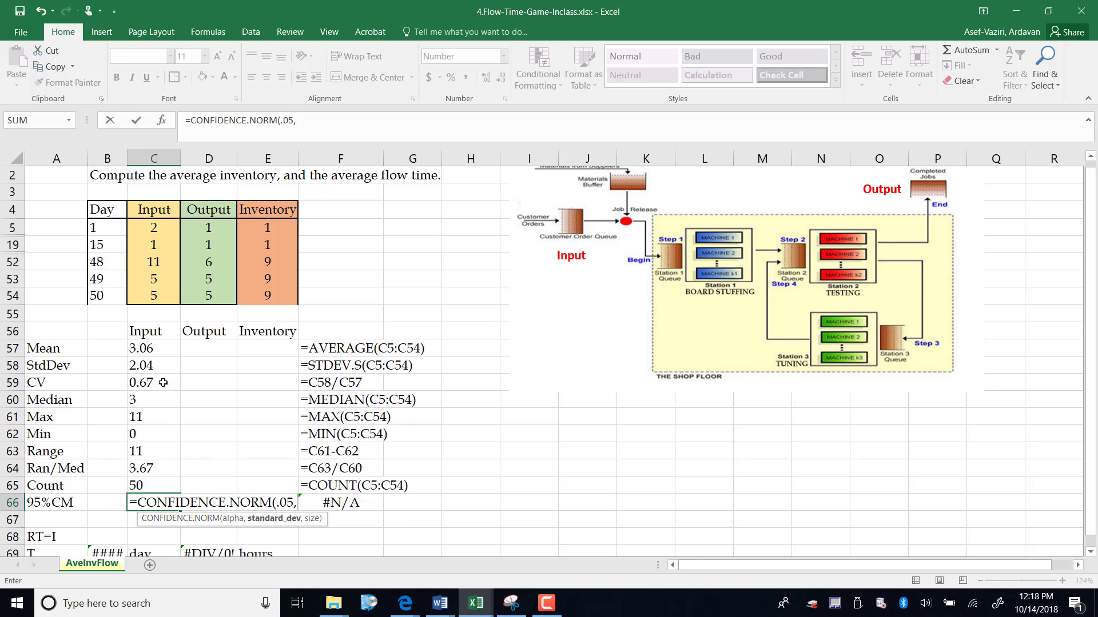
left_click(164, 371)
type(",")
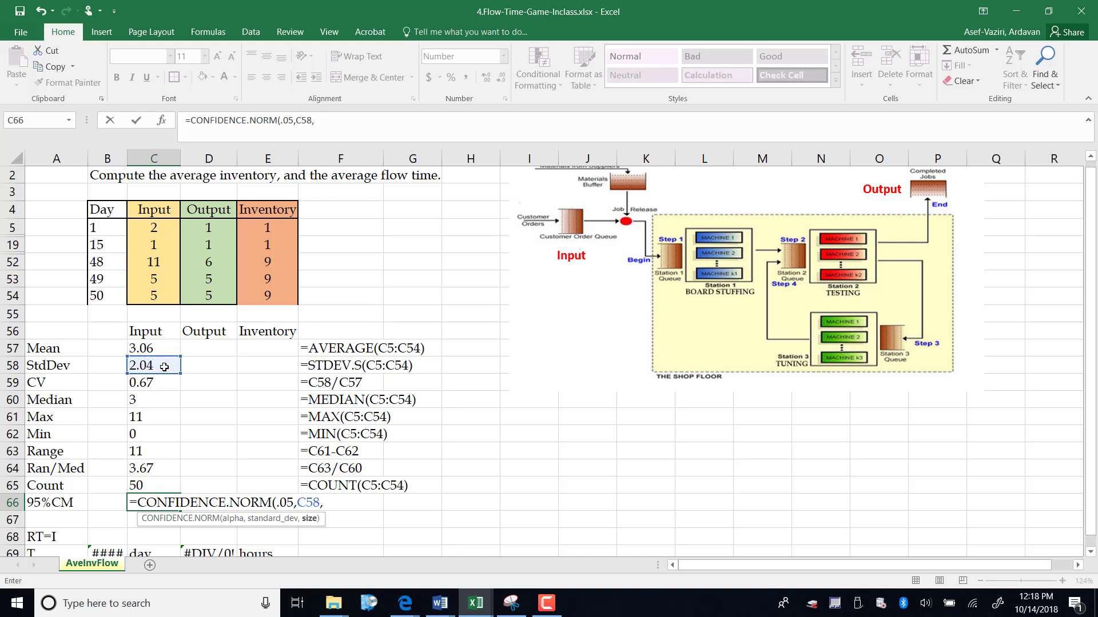
left_click(146, 485)
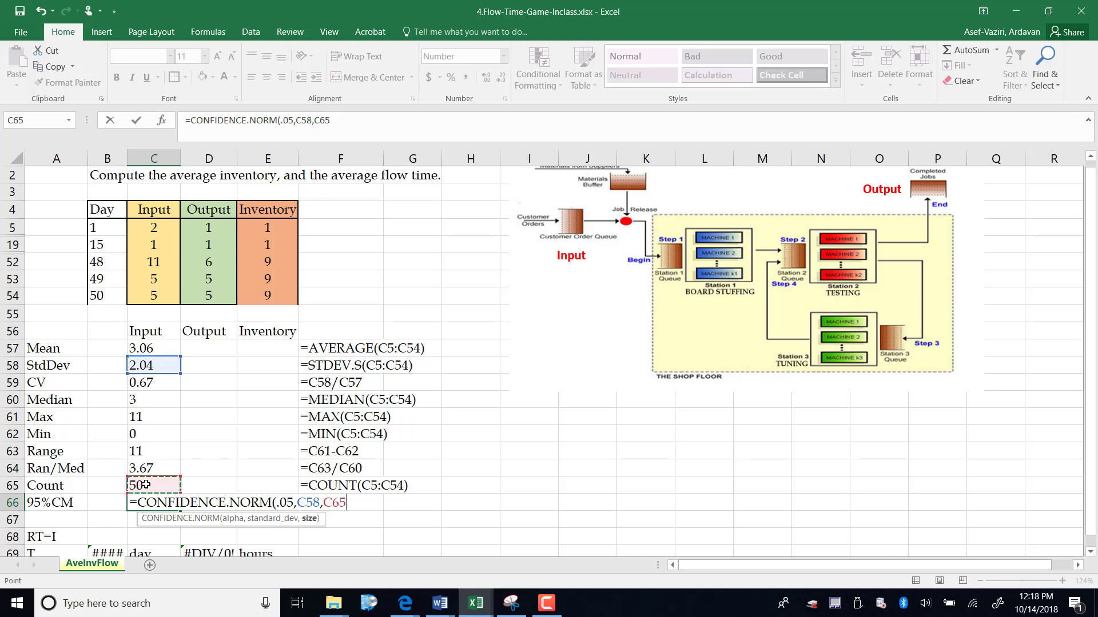
type(")")
key("Return")
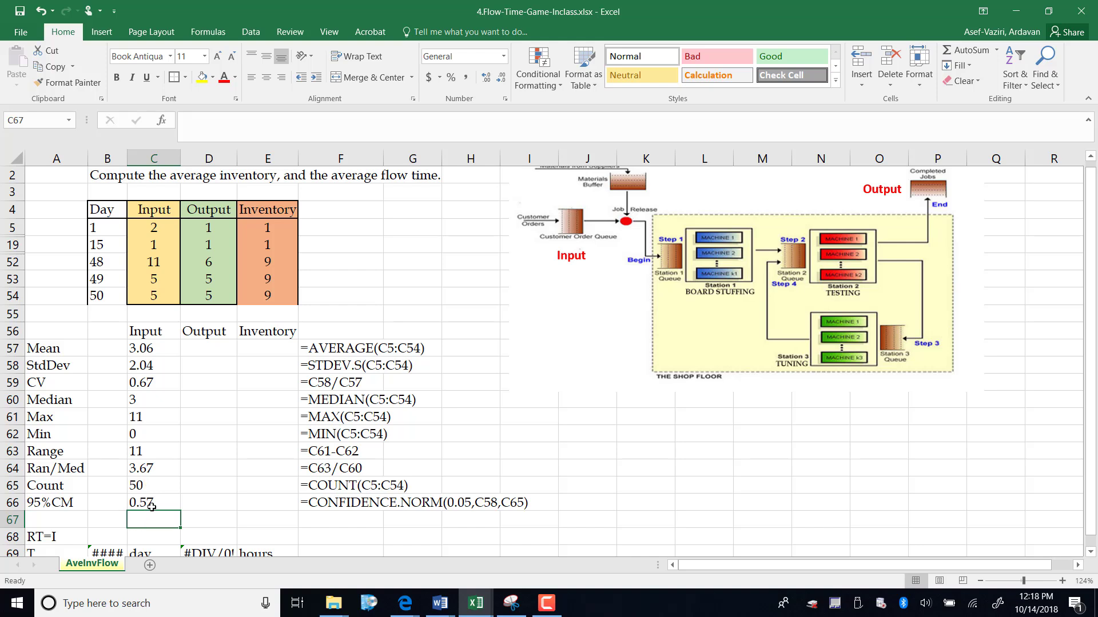
left_click(155, 503)
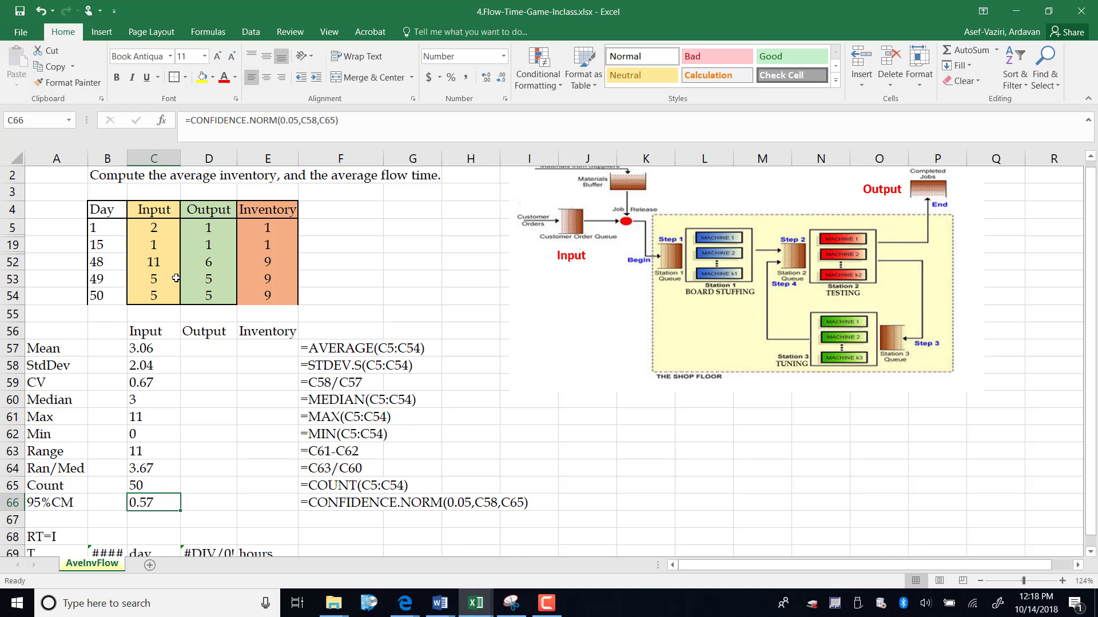
Compute the lower 95% limit in D67 as =$C$57-$C$66, giving 2.49.
left_click(170, 349)
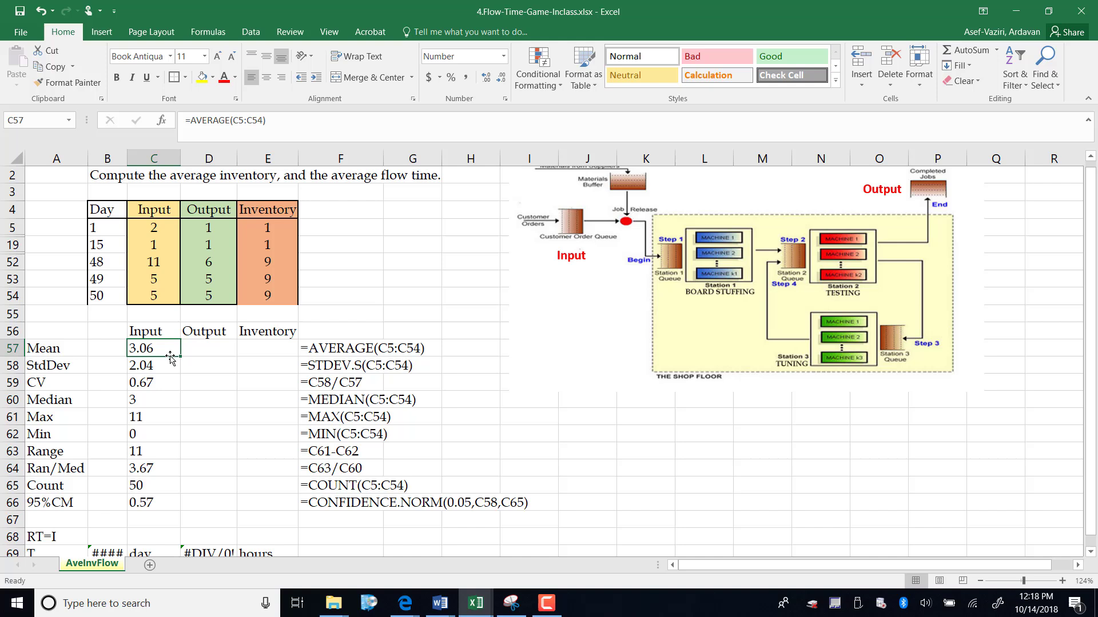
left_click(164, 501)
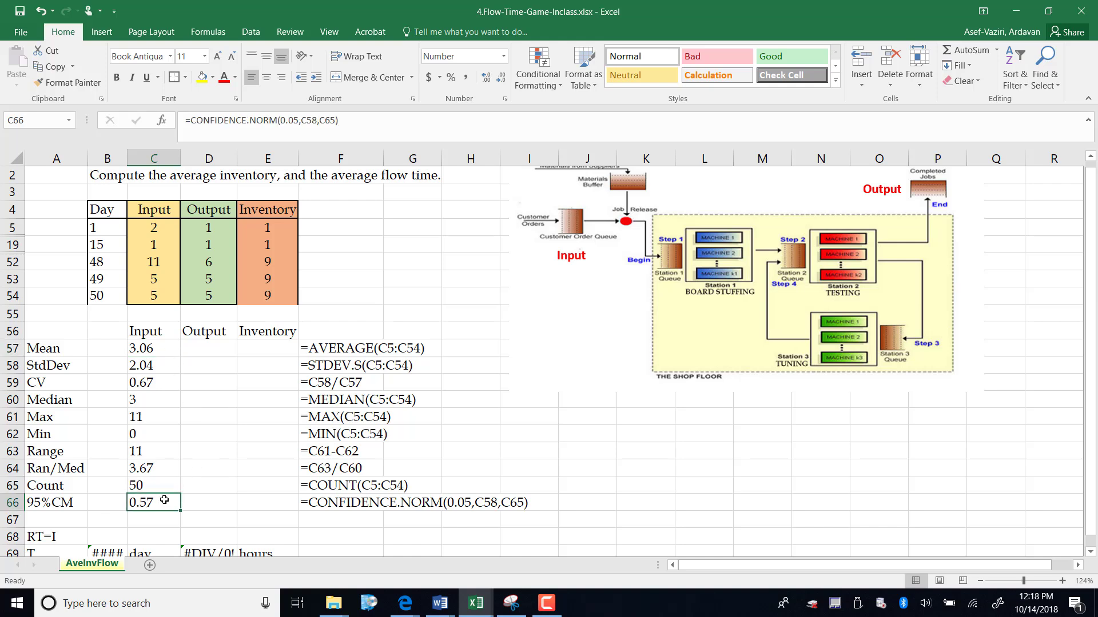
left_click(163, 345)
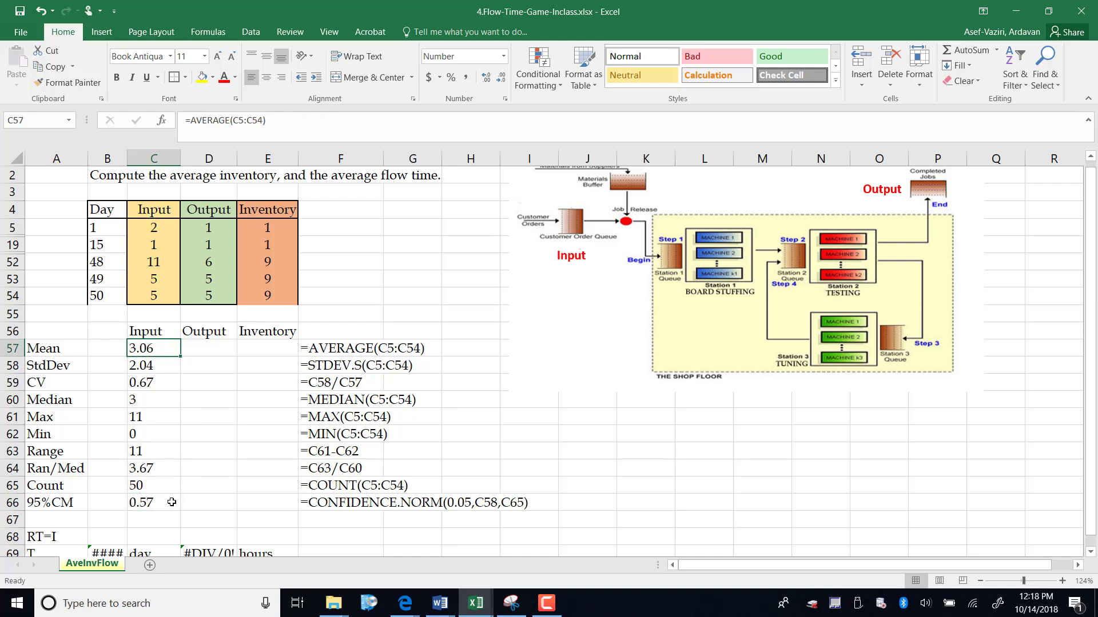
left_click(171, 502)
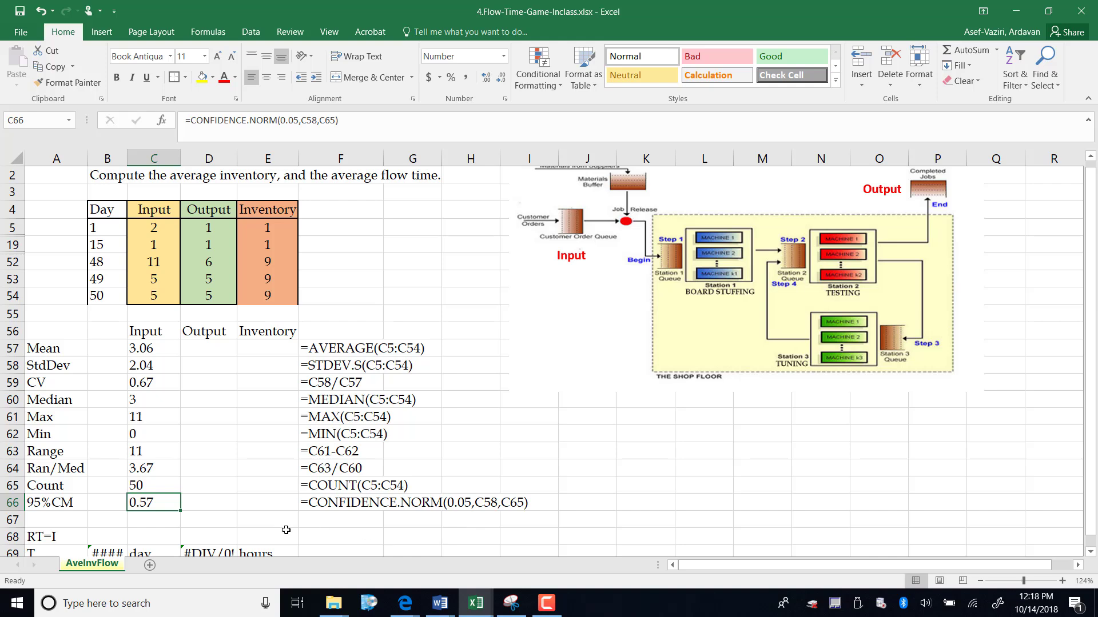
left_click(222, 520)
type("=")
left_click(132, 346)
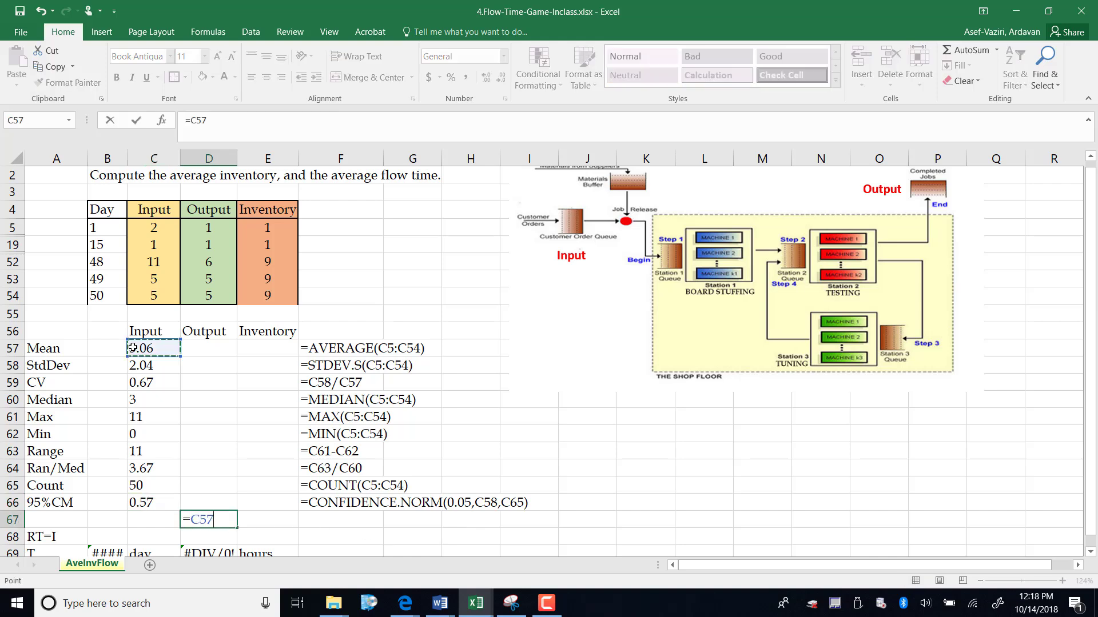
key("F4")
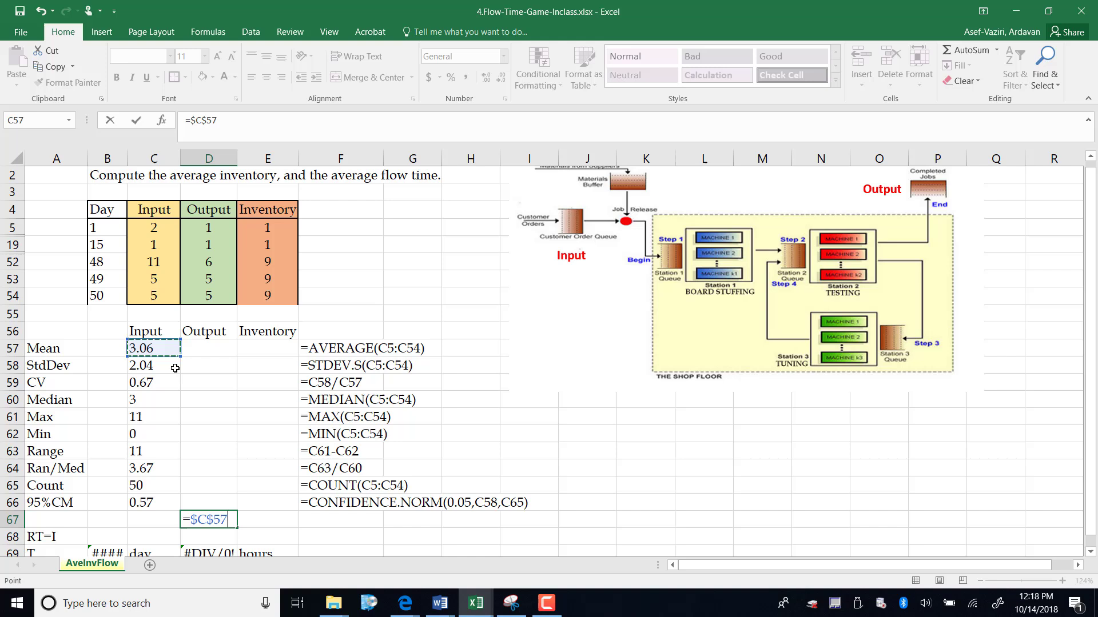
type("-")
left_click(149, 502)
key("F4")
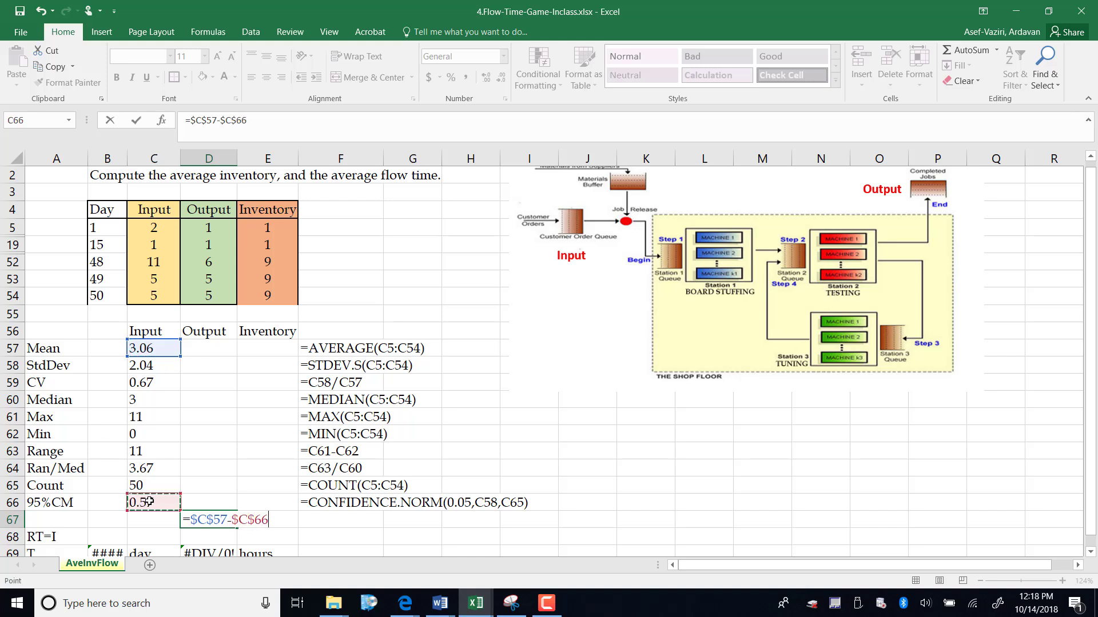
key("Return")
Copy the limit into D68 and change it to =$C$57+$C$66, giving 3.63.
left_click(227, 523)
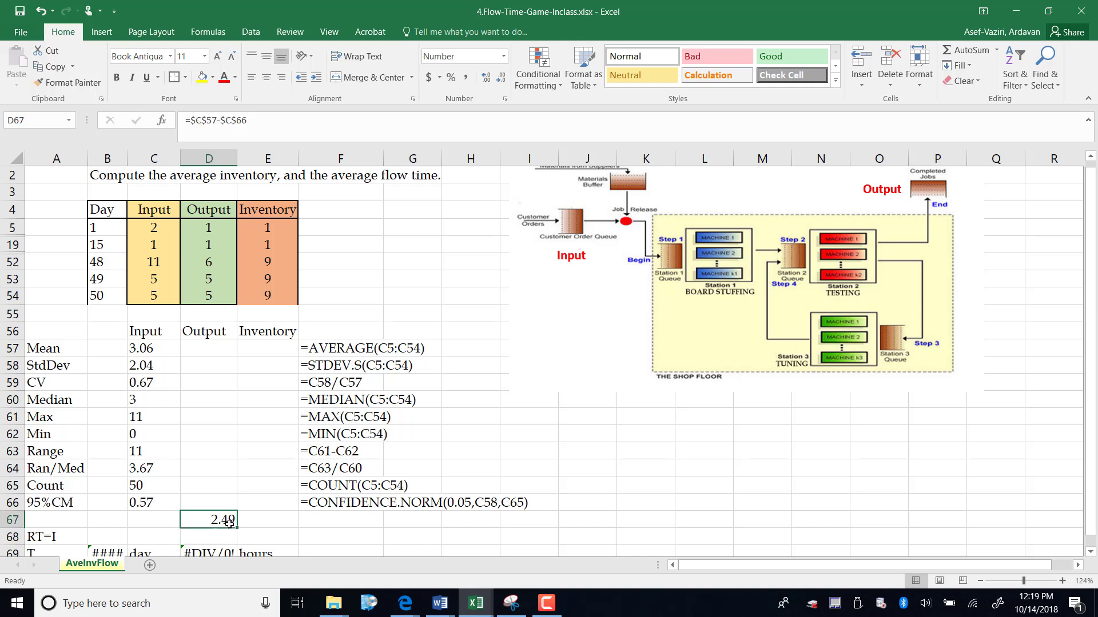
left_click_drag(236, 539, 234, 540)
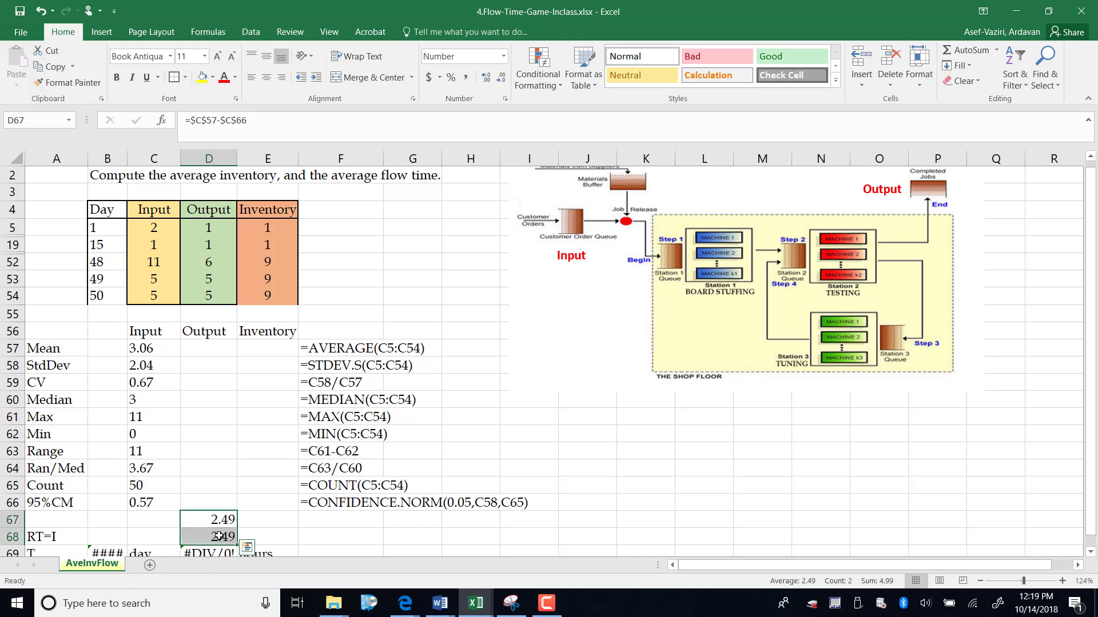
double_click(234, 536)
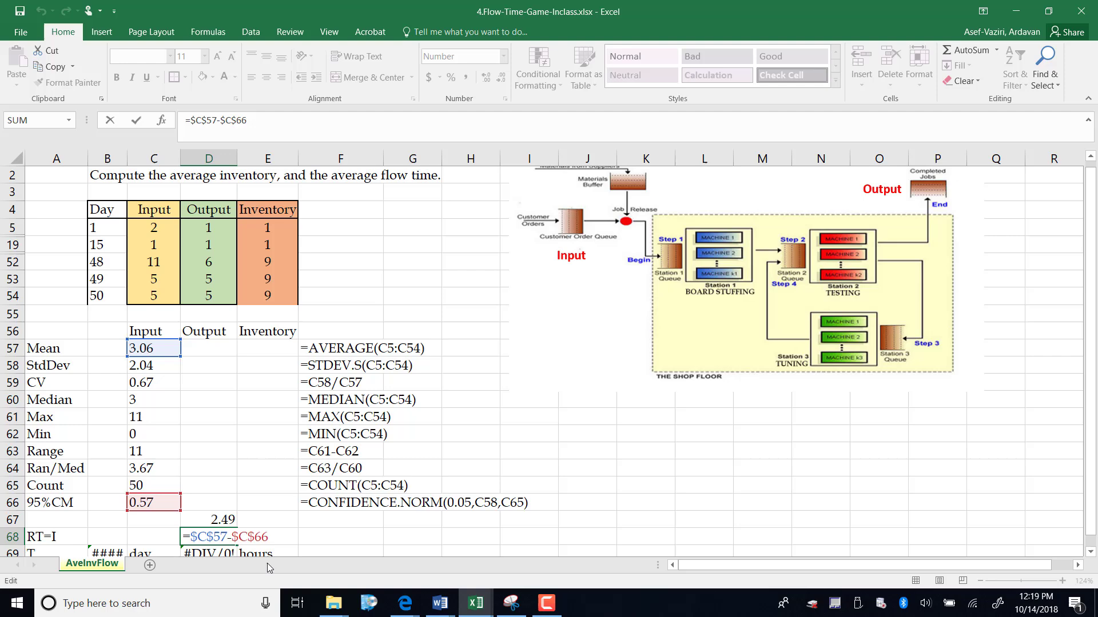
key("BackSpace")
type("+")
key("Return")
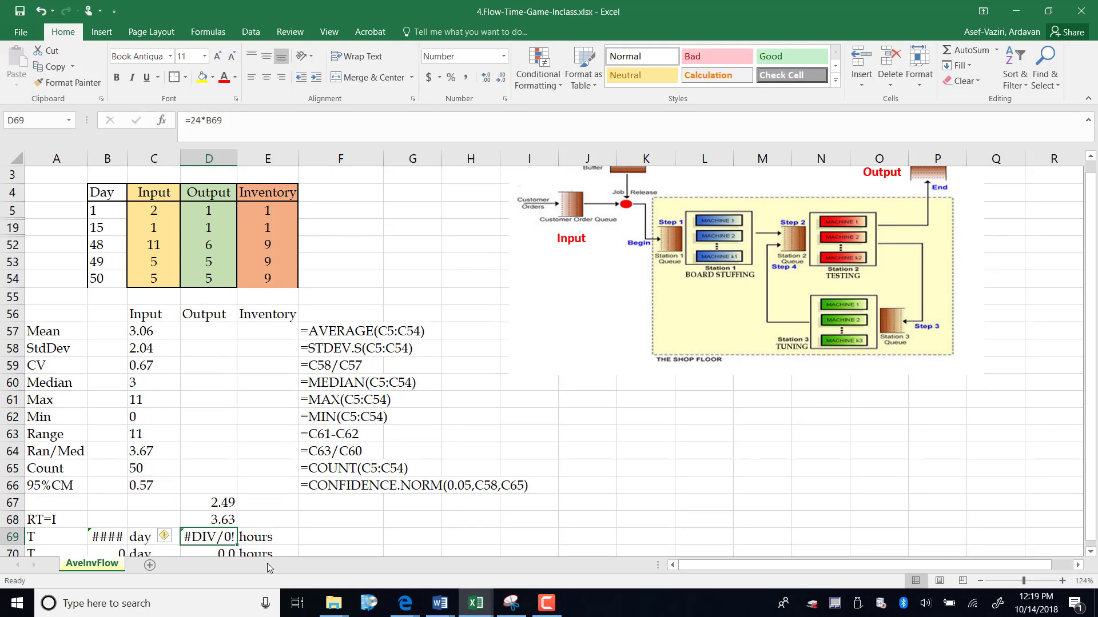
Move the two limits, 2.49 and 3.63, from D67:D68 into C67:C68.
left_click_drag(1092, 454, 1091, 471)
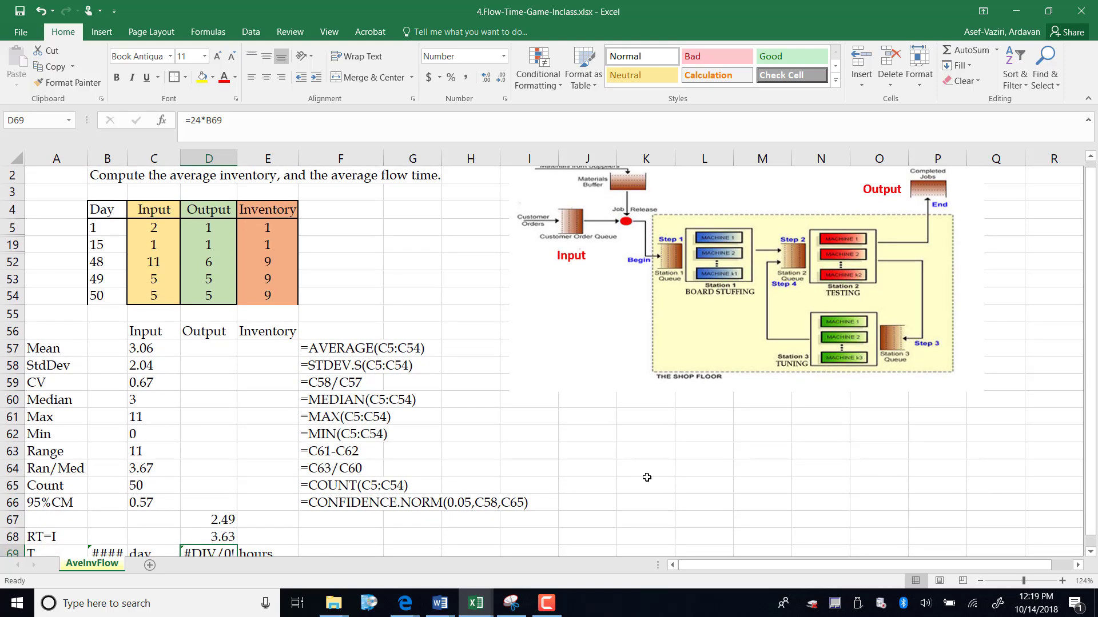
left_click(148, 348)
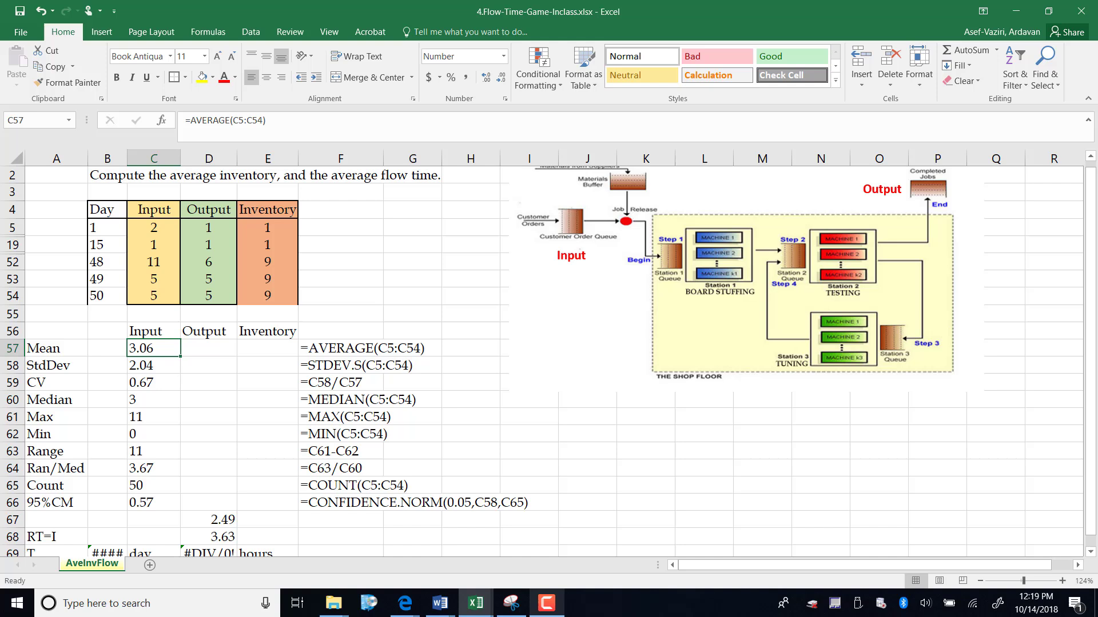
mouse_move(546, 603)
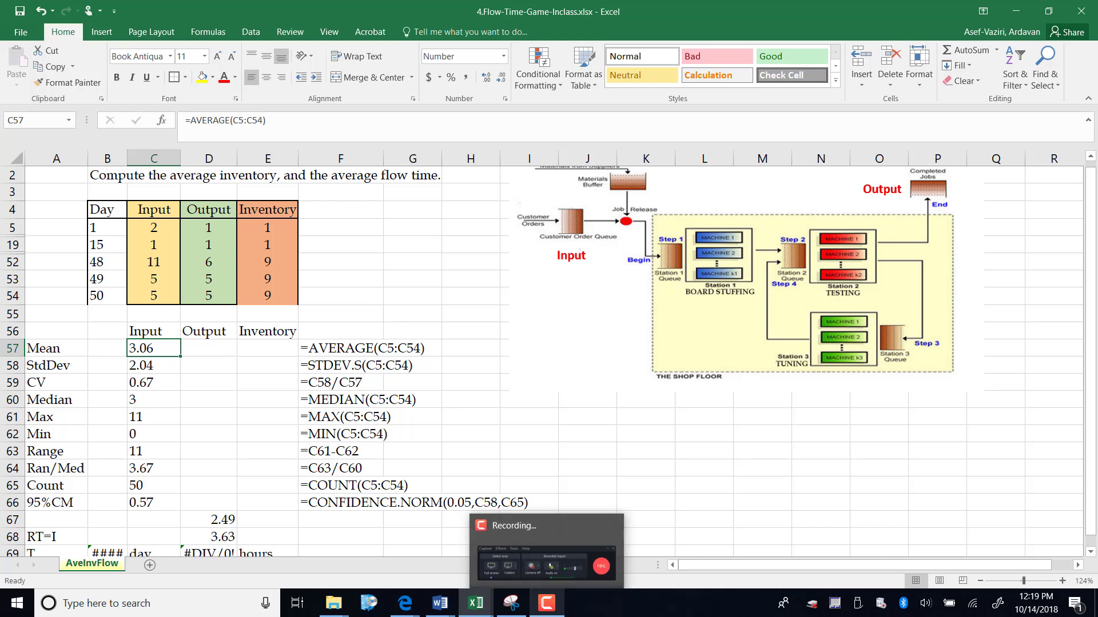
left_click(634, 459)
left_click(228, 524)
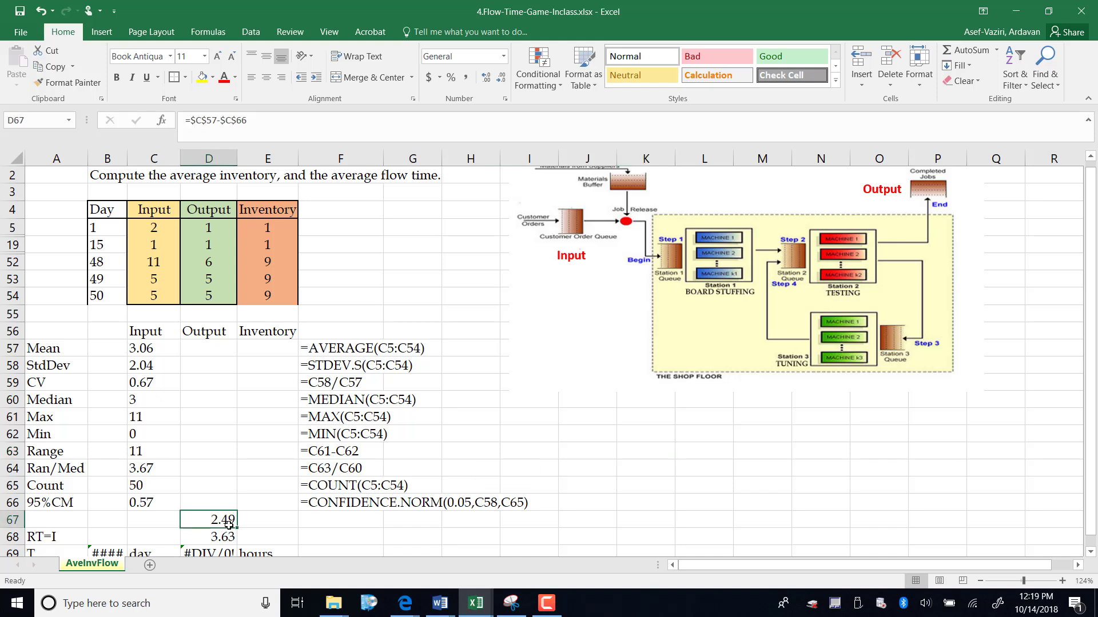
left_click_drag(228, 525, 229, 537)
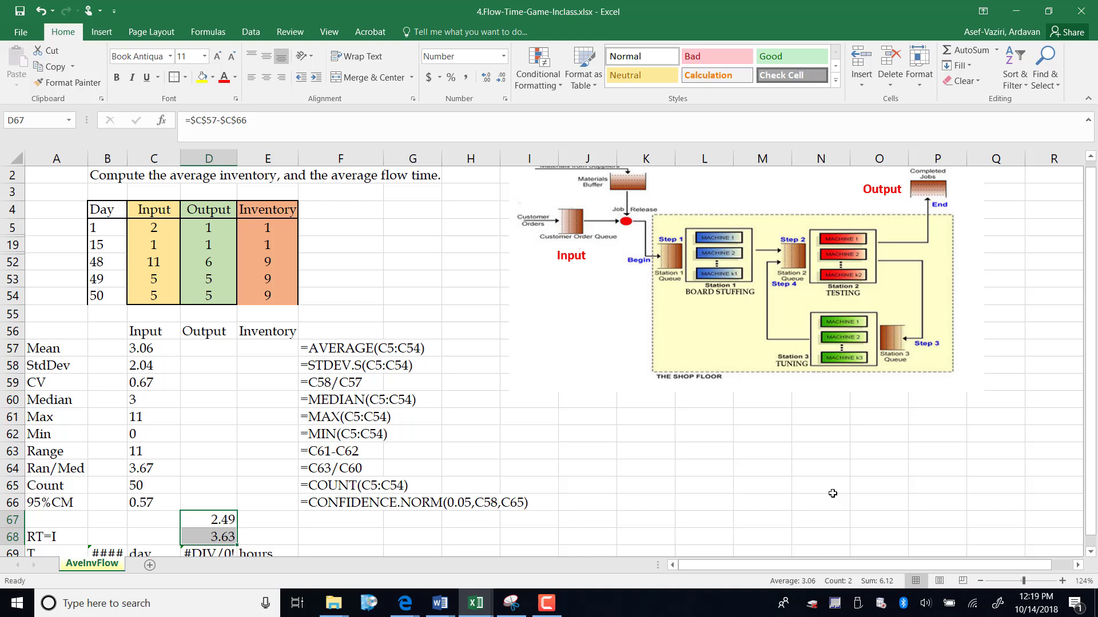
left_click_drag(228, 520, 133, 529)
Try moving the RT=I flow-time block, then label A67 and A68 LL and UL.
left_click(57, 537)
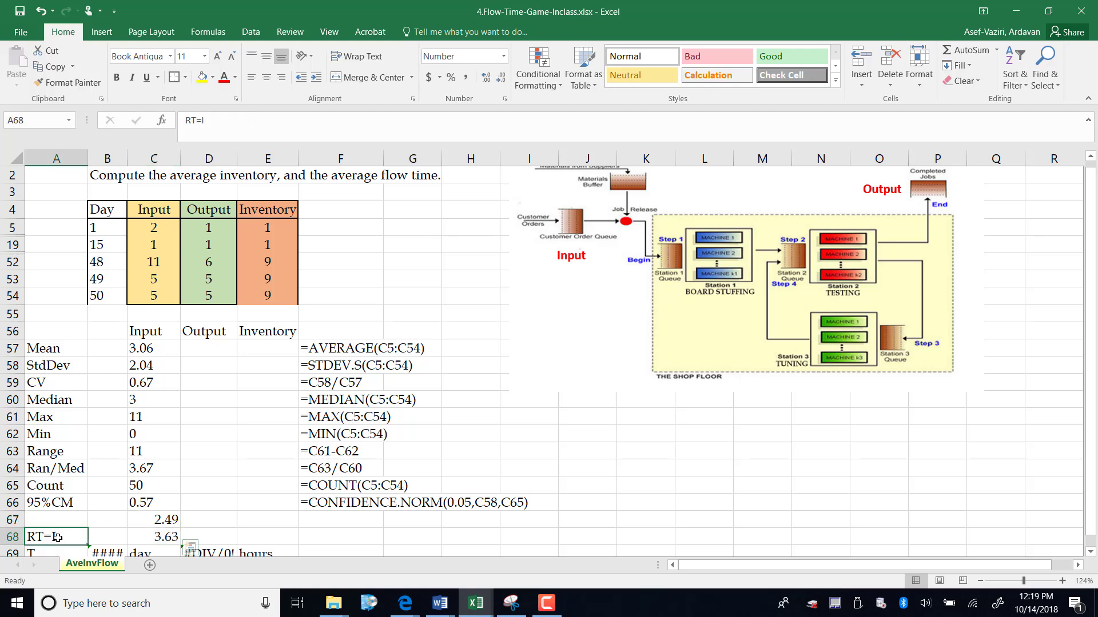
left_click_drag(57, 538, 49, 457)
key("ctrl+z")
left_click(47, 400)
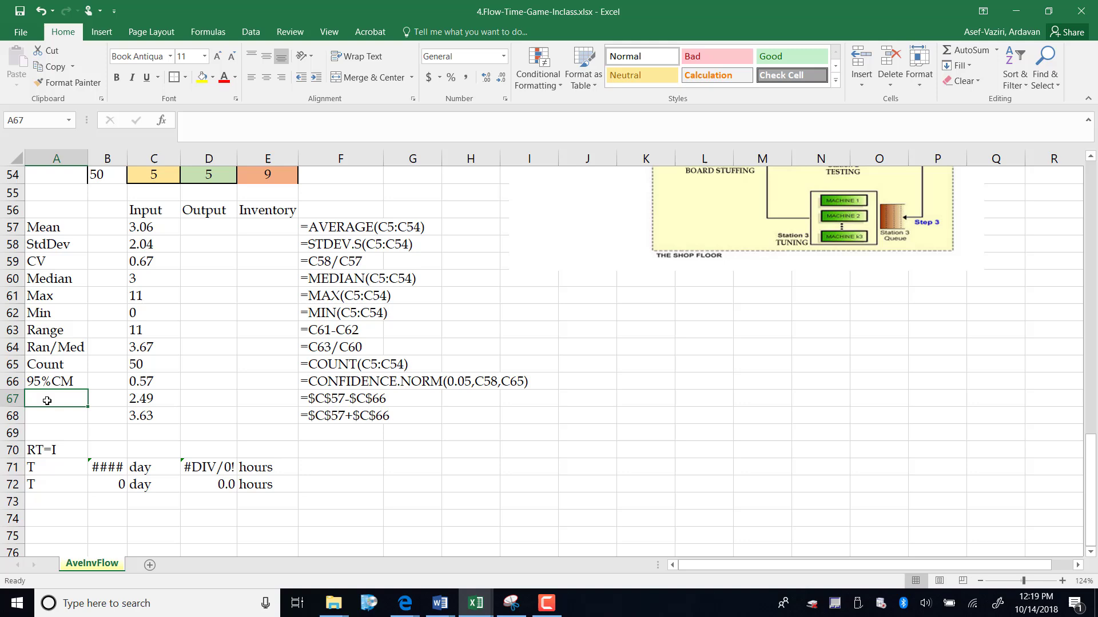
type("L")
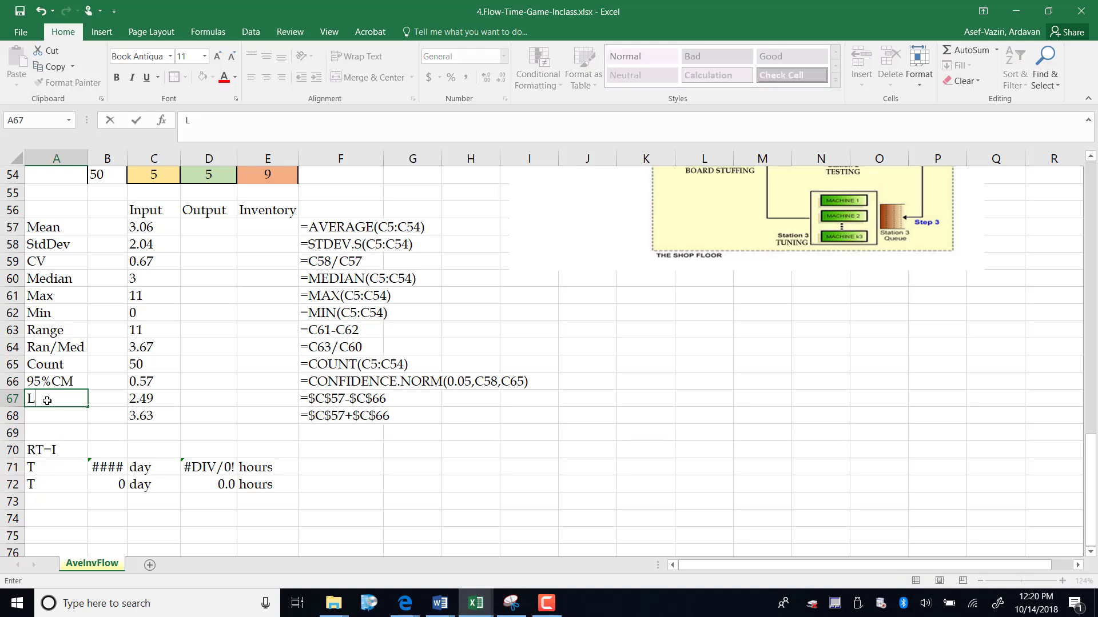
type("L")
key("Return")
type("UL")
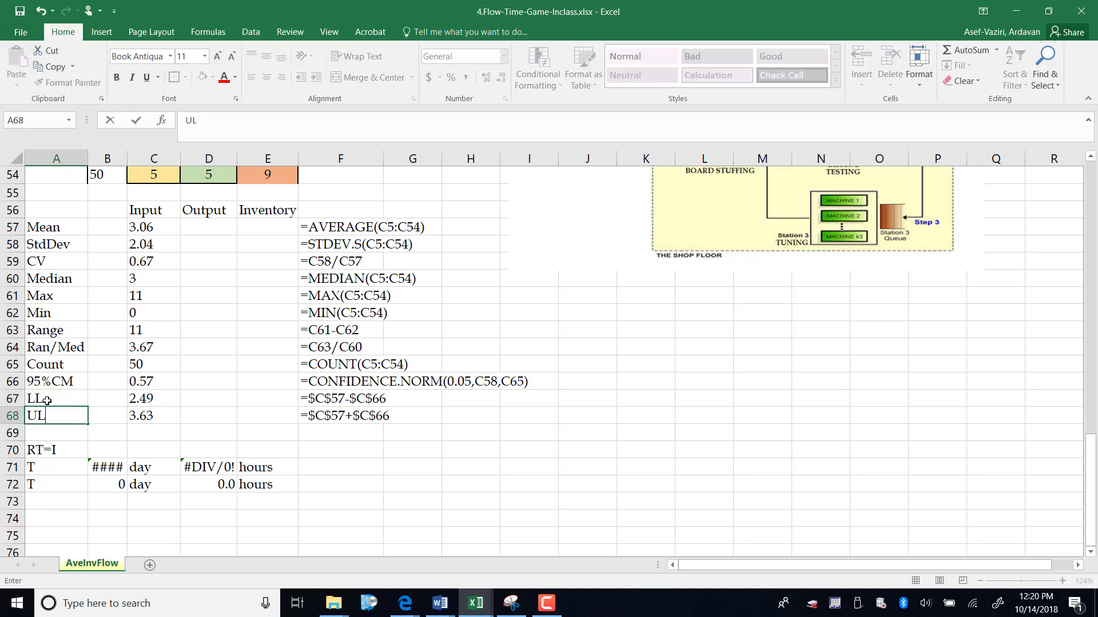
key("Return")
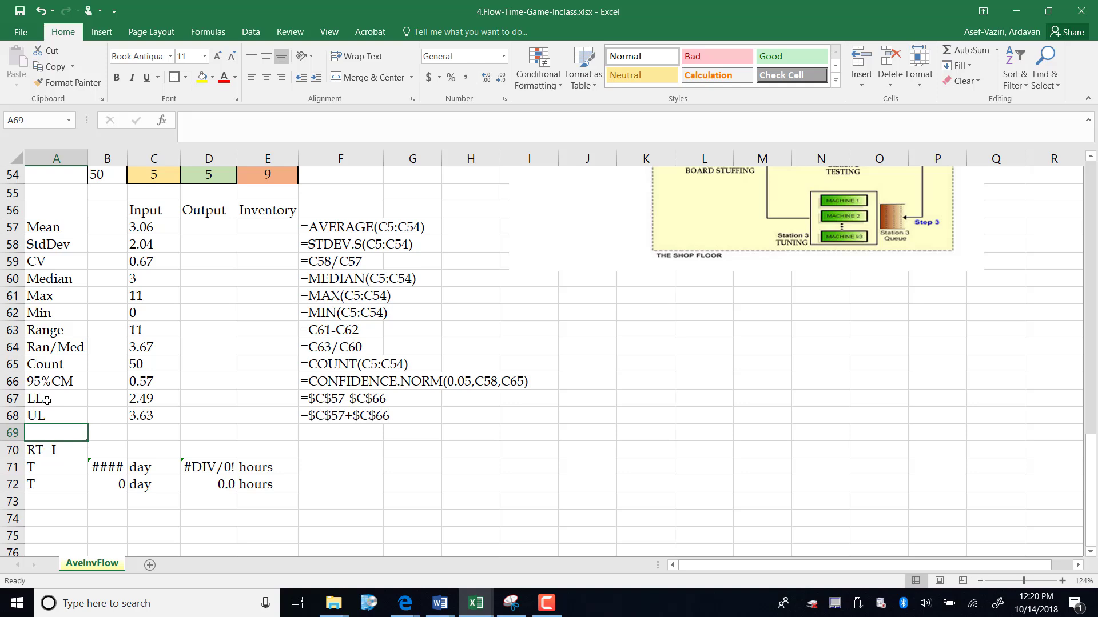
Append 95%C to both labels, making them LL95%C and UL95%C.
double_click(47, 401)
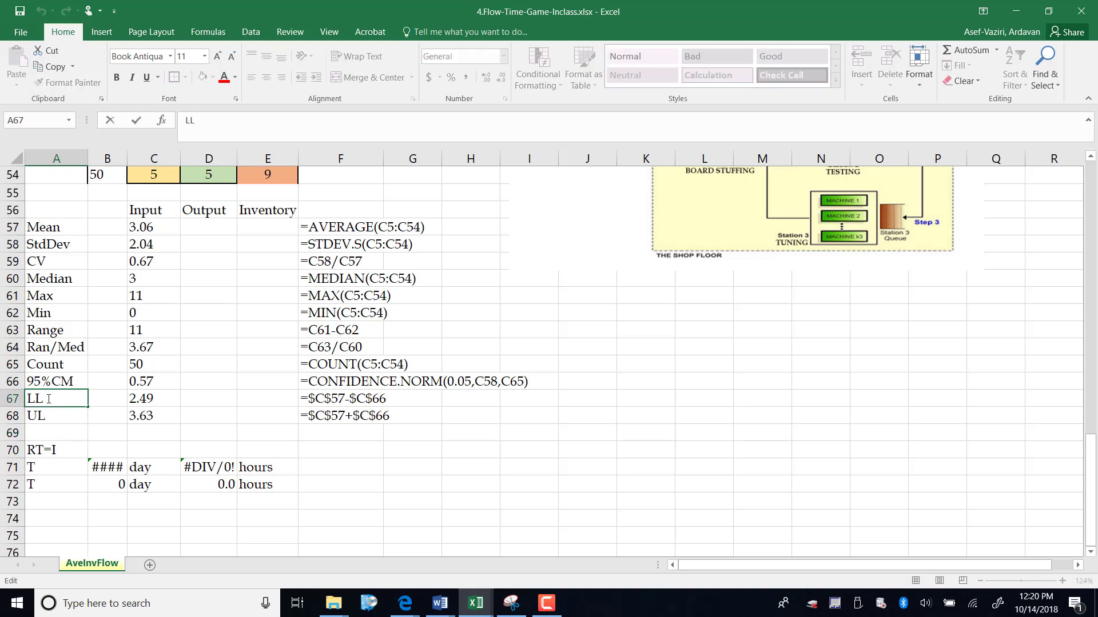
type("95%C")
key("Return")
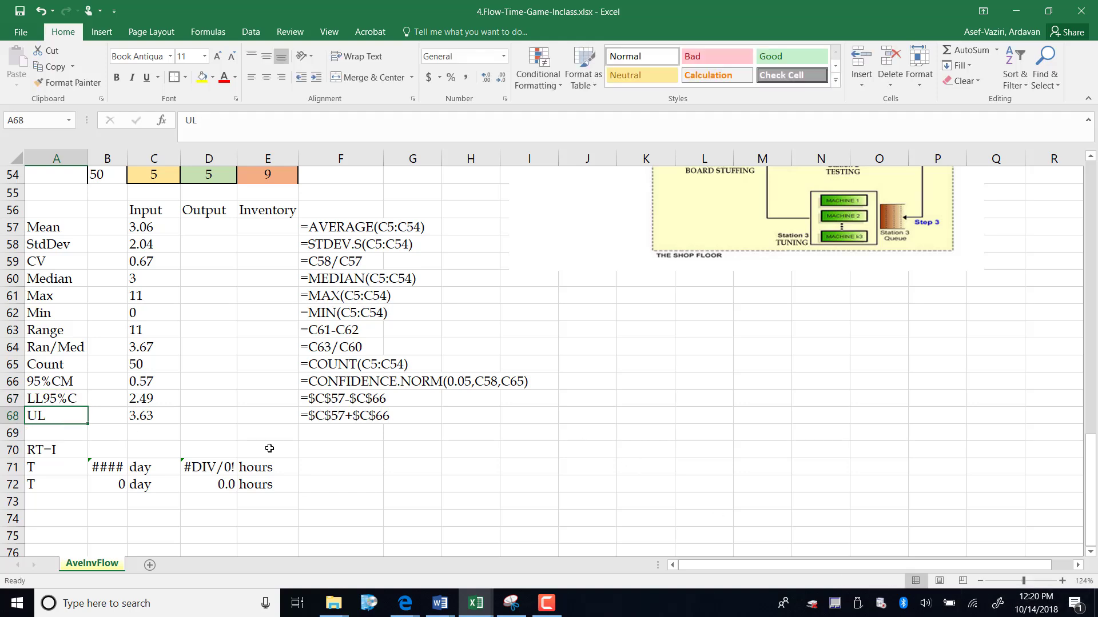
double_click(56, 414)
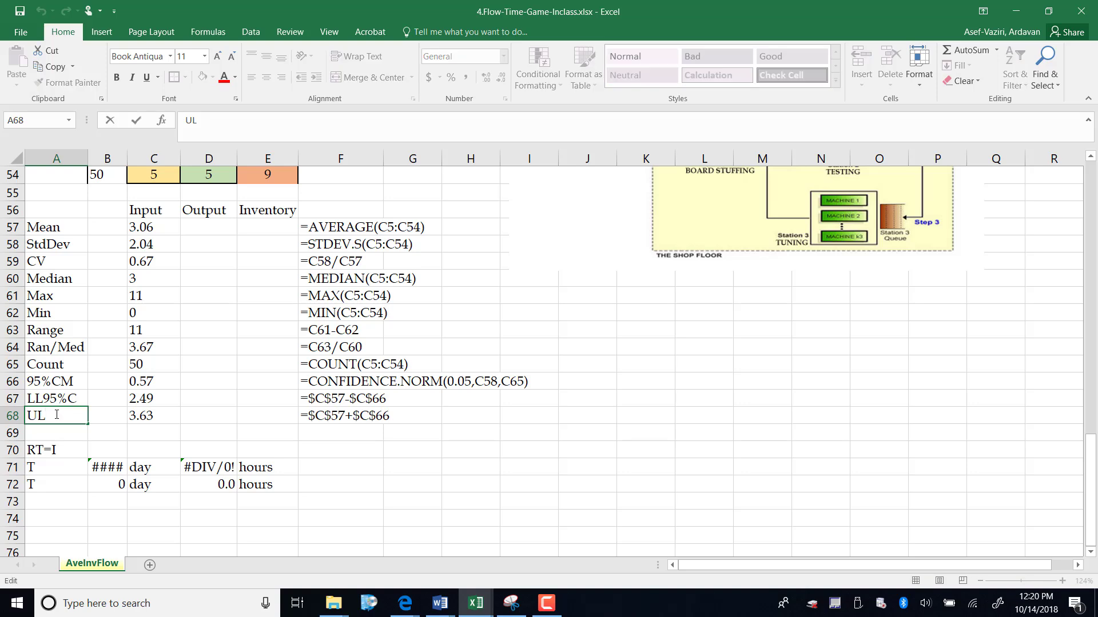
type("95%C")
key("Return")
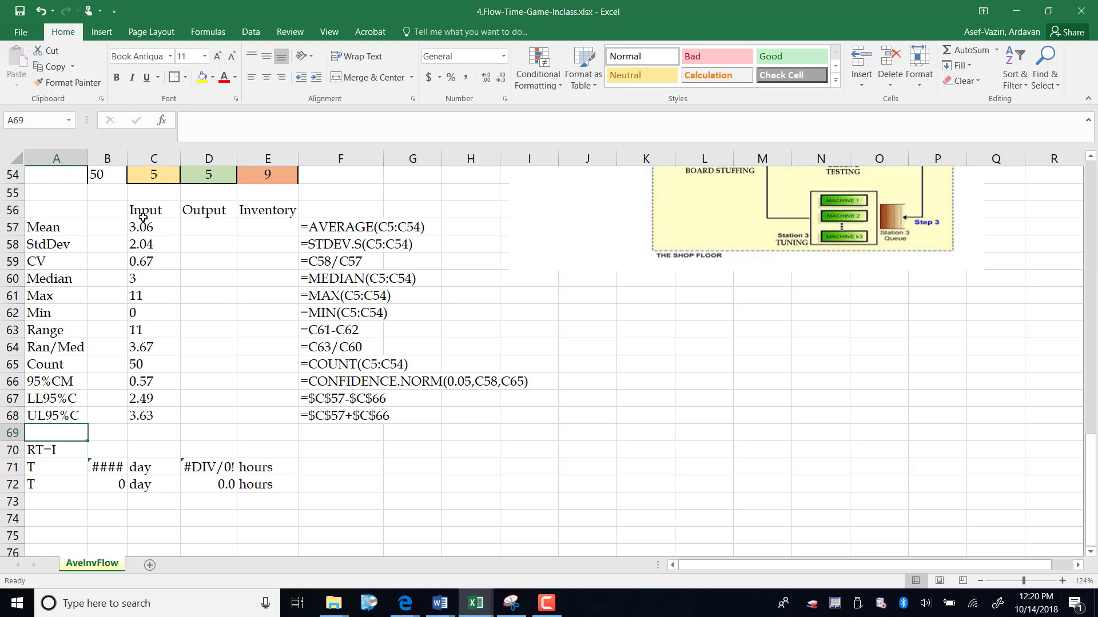
Fill the C57:C68 statistics across the Output and Inventory columns and spot-check the copied formulas.
left_click_drag(150, 227, 288, 432)
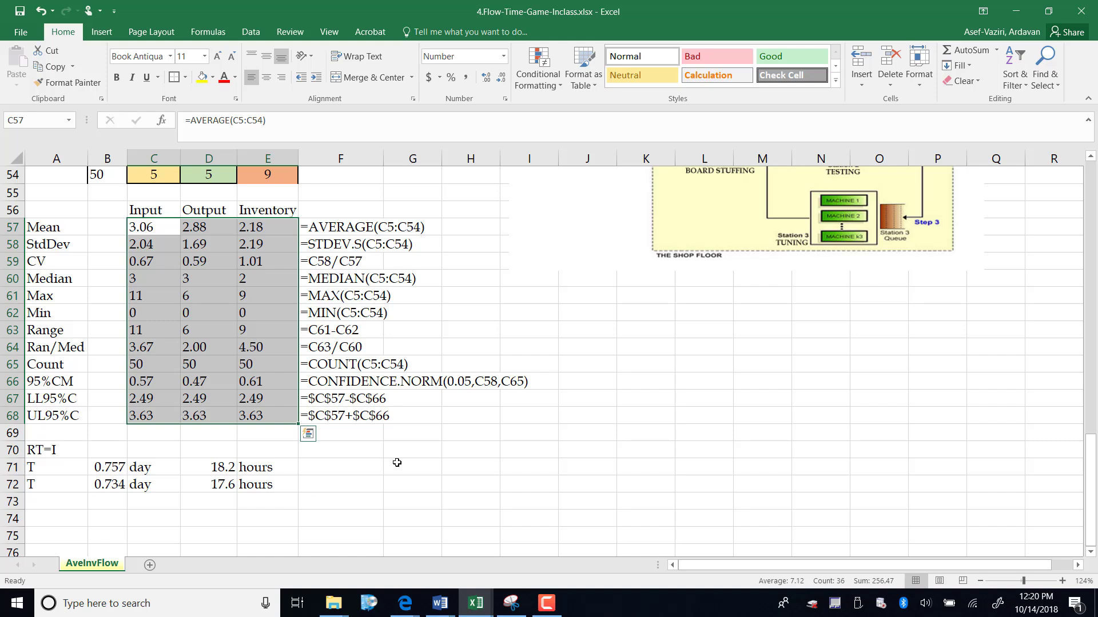
left_click(201, 224)
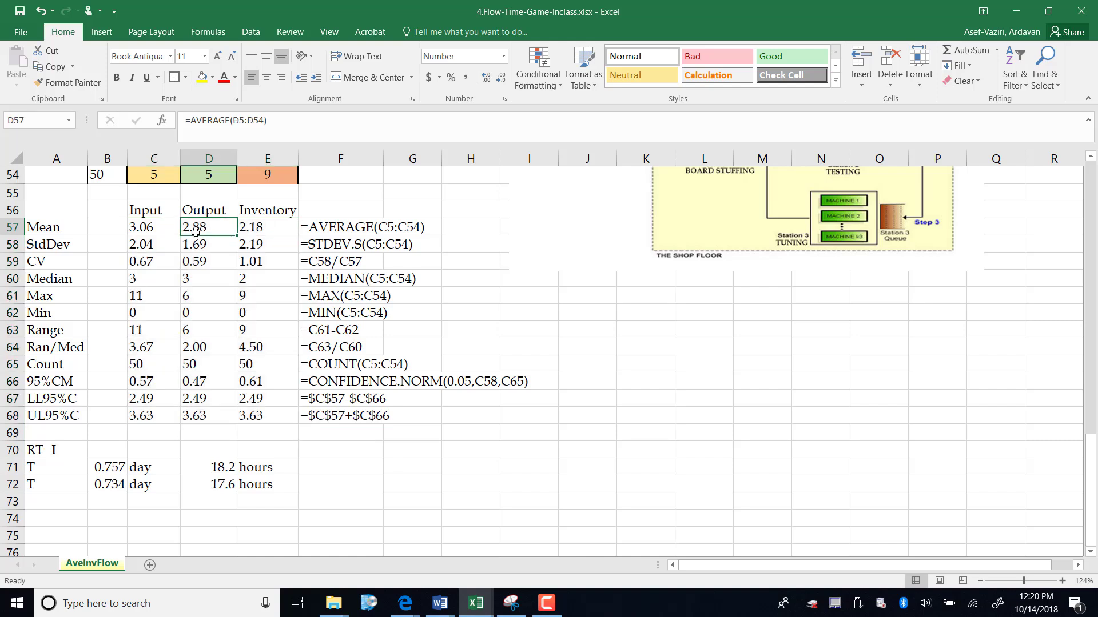
left_click(262, 302)
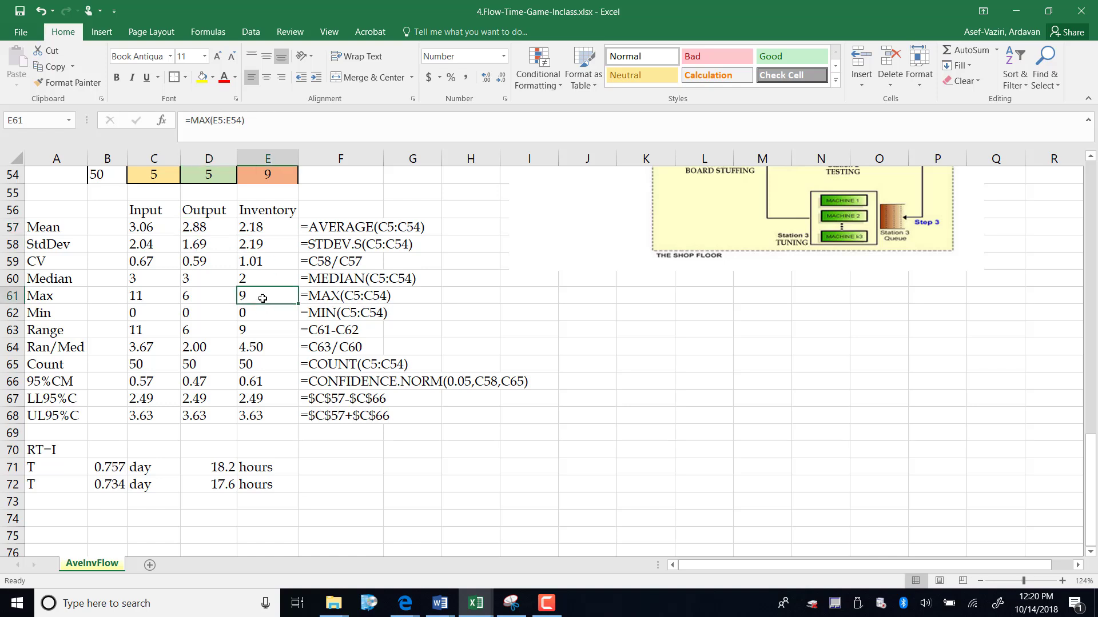
left_click(290, 317)
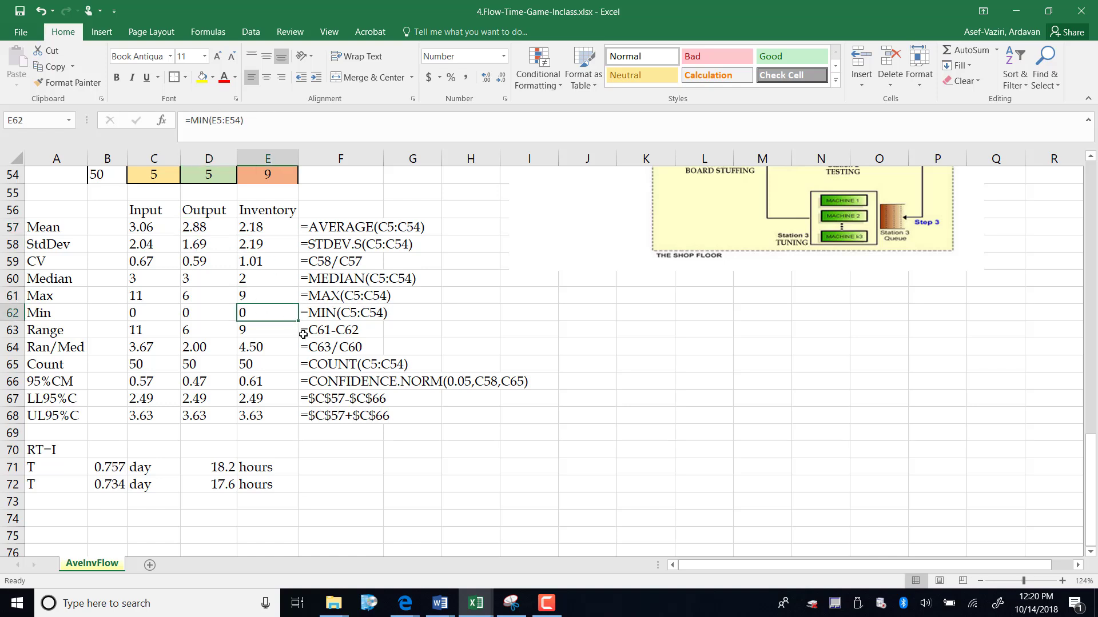
left_click(271, 233)
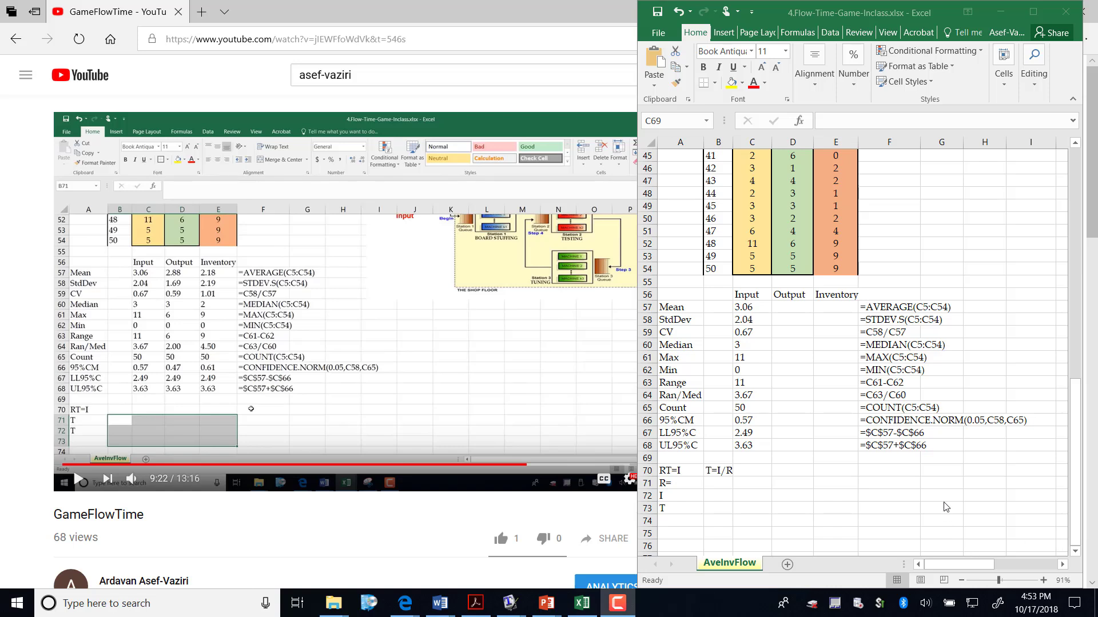
Rewrite the lower limit in C67 as =$C$57-$C$66, giving 2.49.
left_click(746, 433)
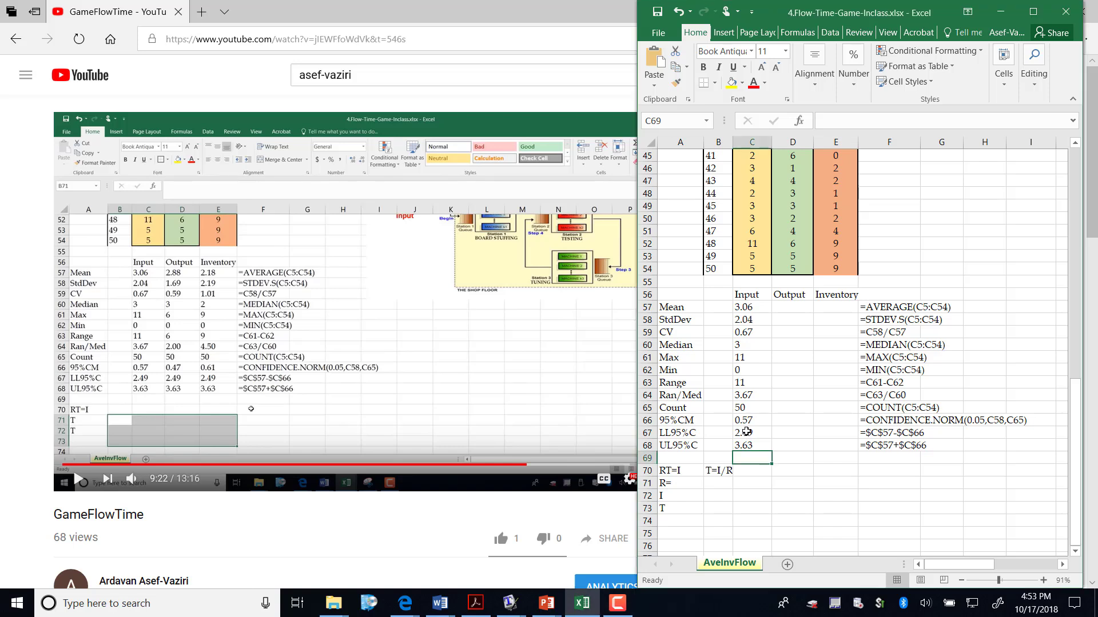
left_click(746, 433)
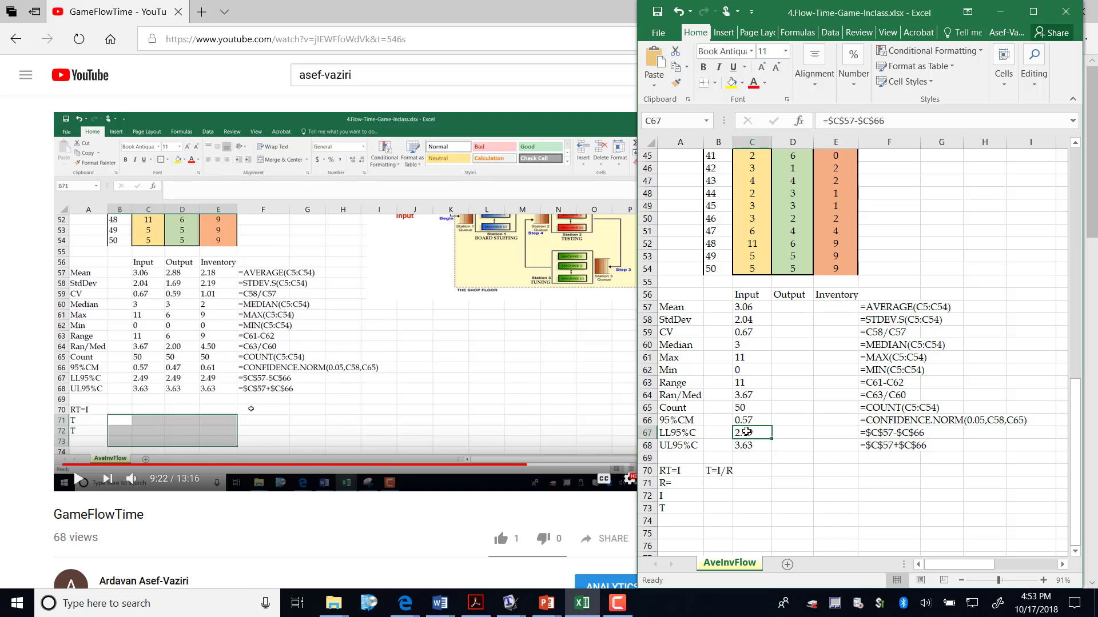
double_click(746, 433)
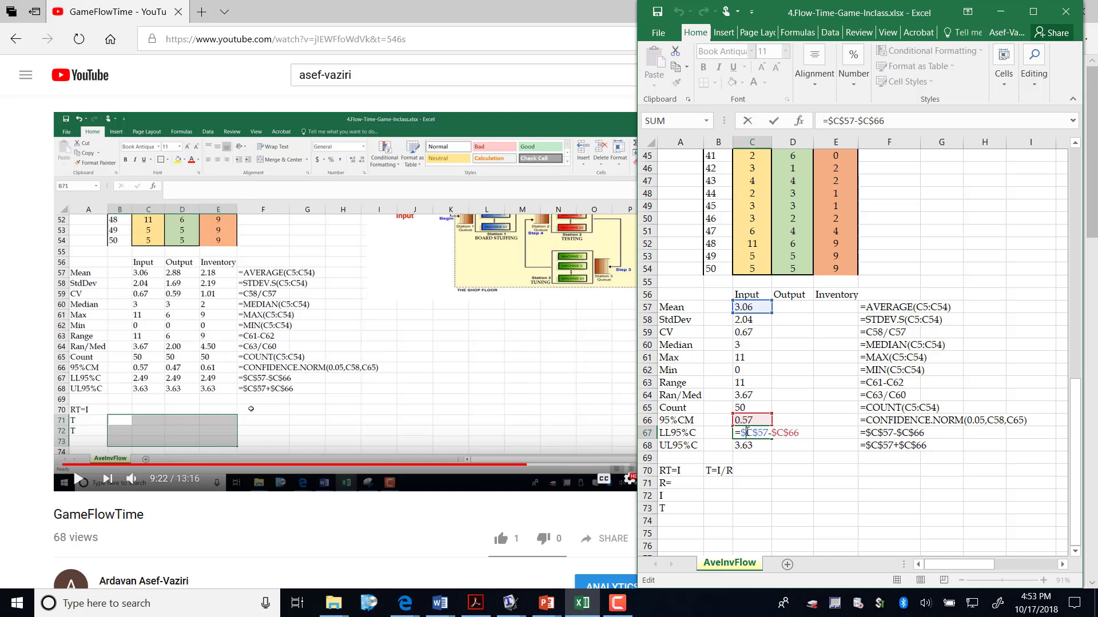
left_click_drag(798, 433, 741, 433)
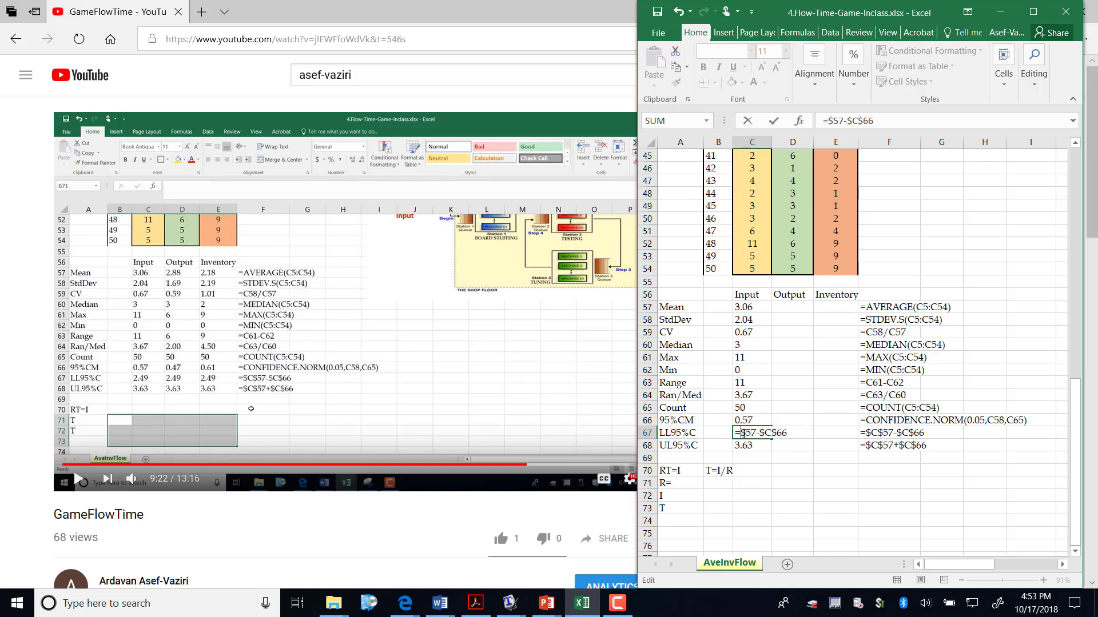
key("BackSpace")
left_click(763, 309)
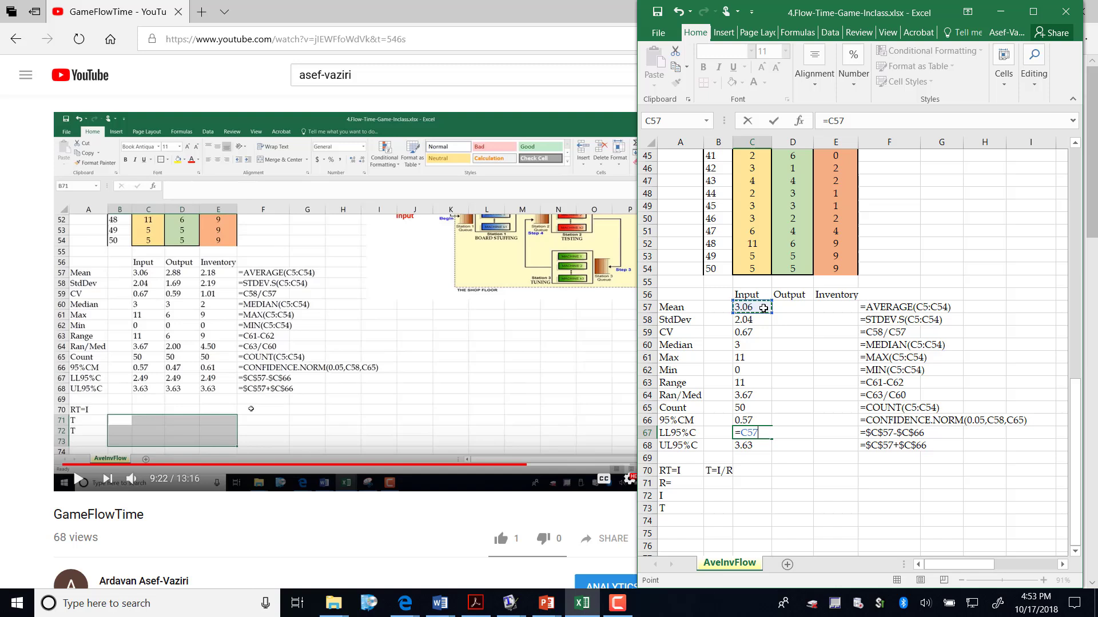
key("F4")
type("-")
left_click(755, 420)
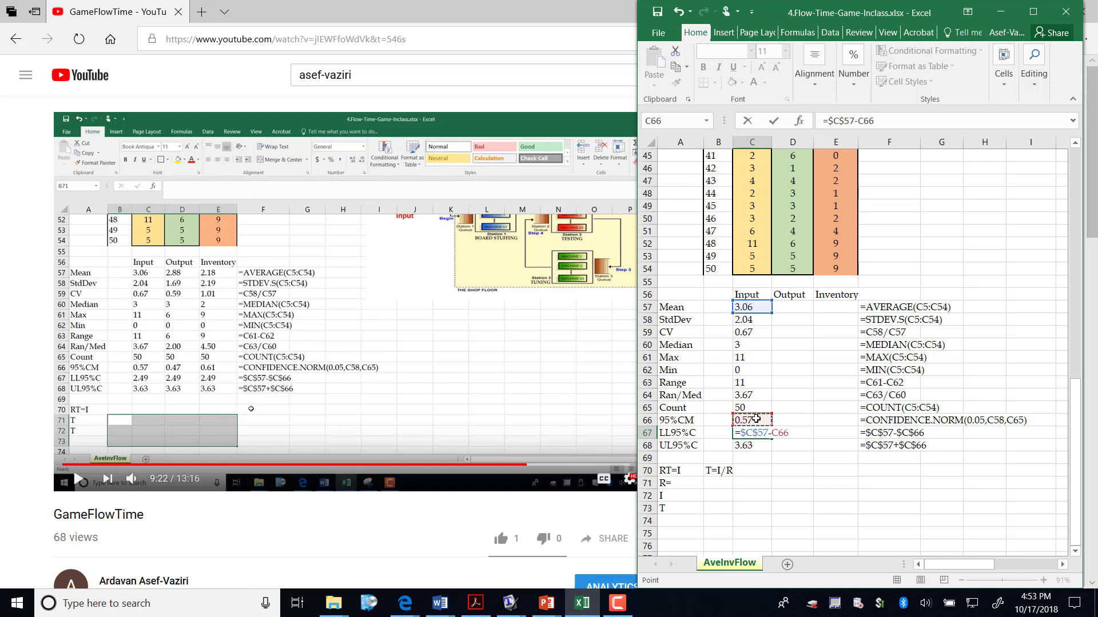
key("F4")
key("Return")
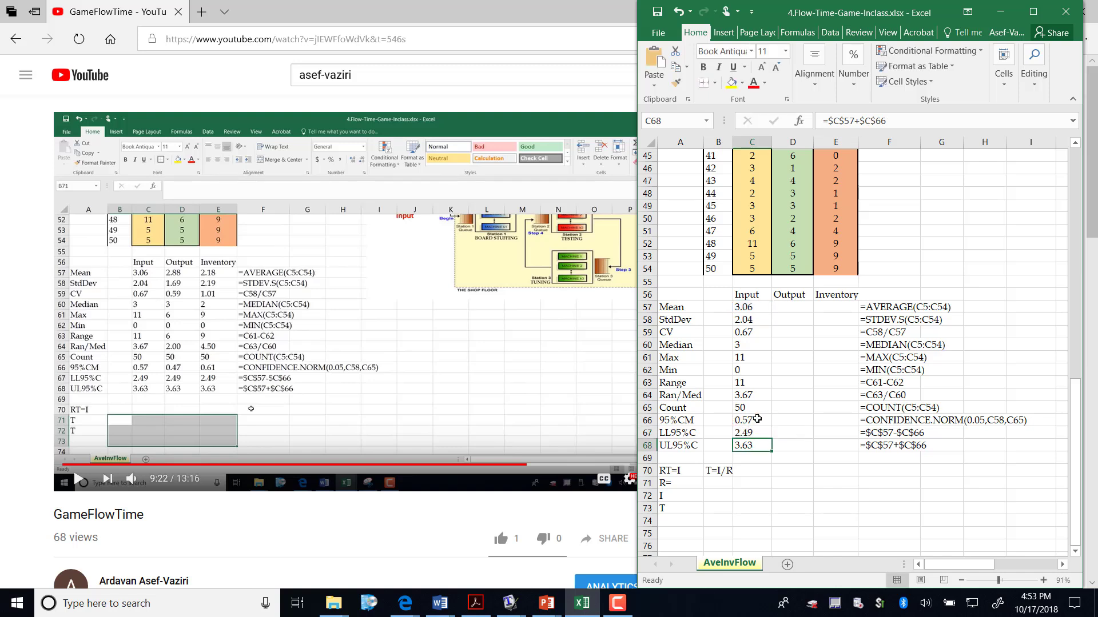
Copy it into C68 as =$C$57+$C$66, giving 3.63, and check both formulas.
left_click(766, 433)
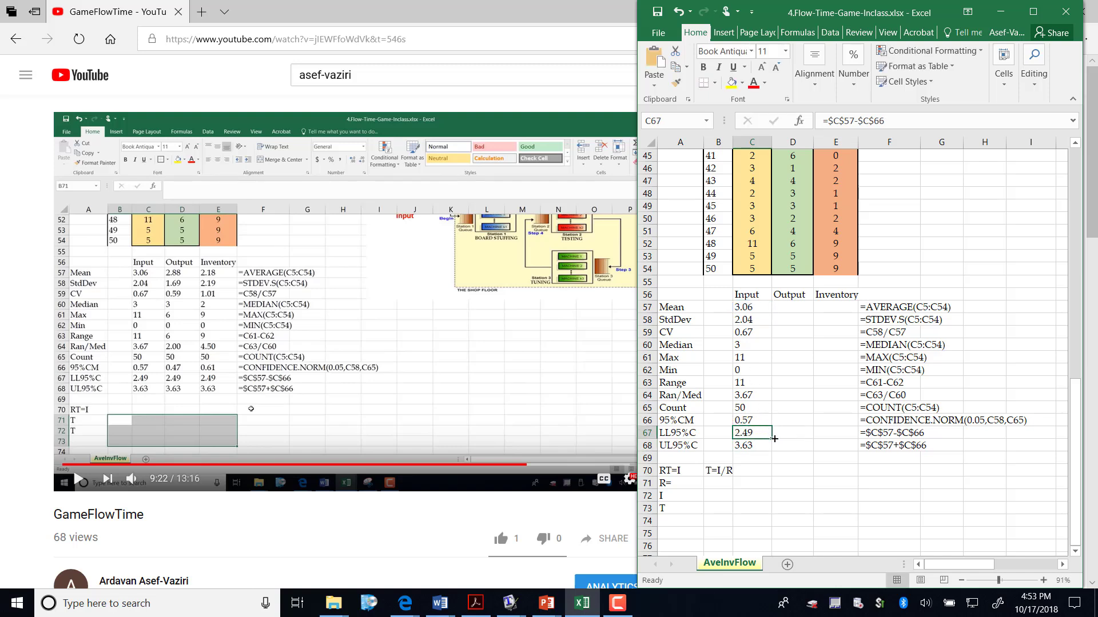
left_click_drag(774, 438, 773, 450)
double_click(746, 446)
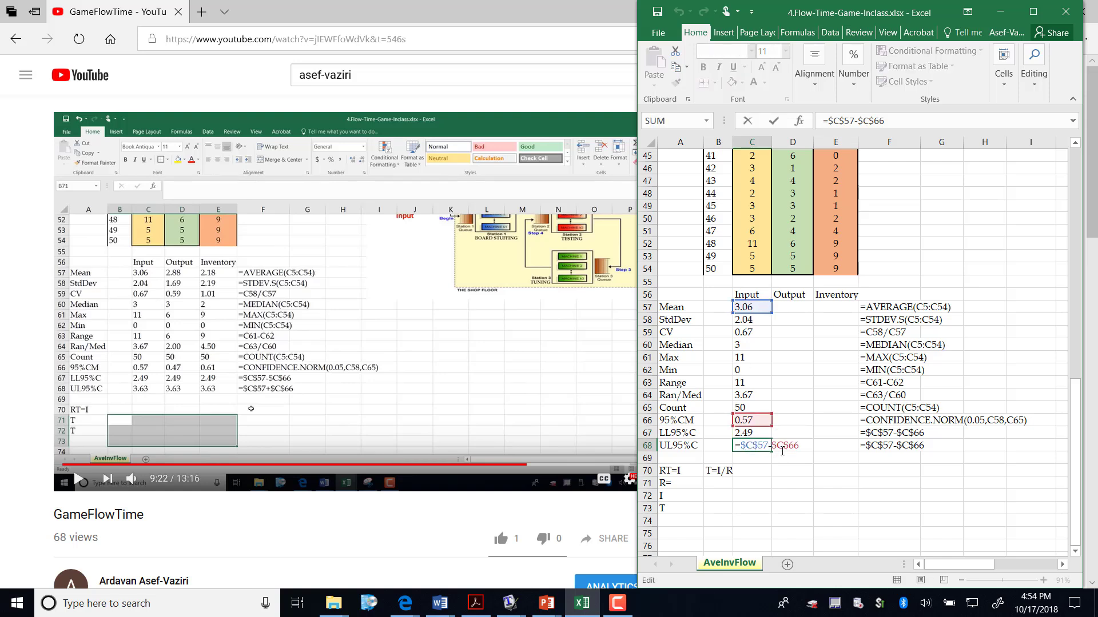
key("BackSpace")
type("+")
key("Return")
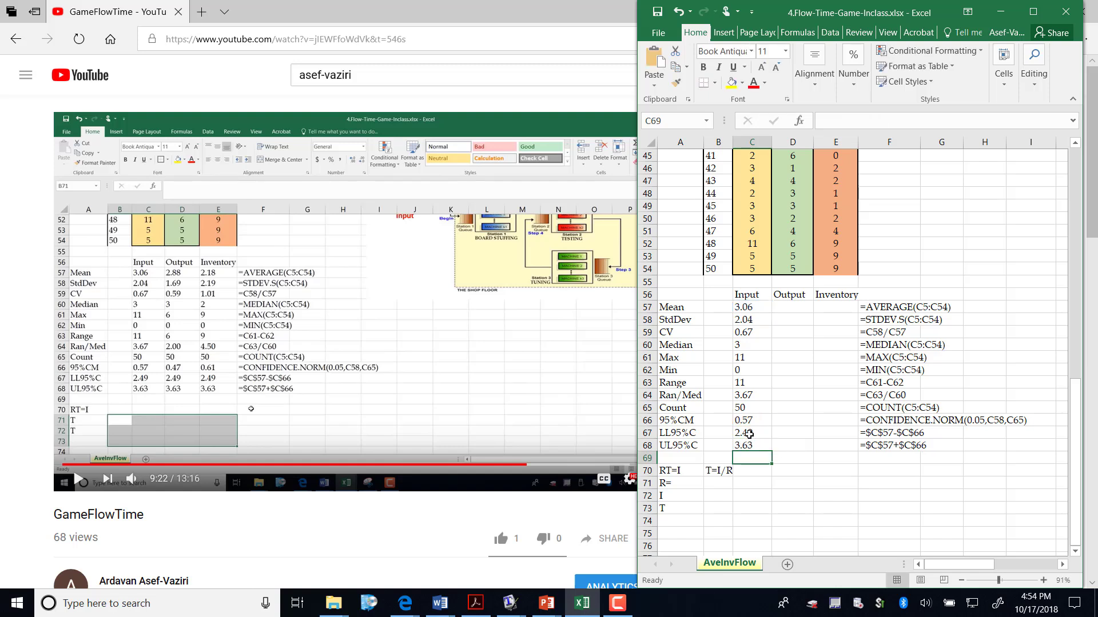
left_click(749, 434)
left_click(753, 446)
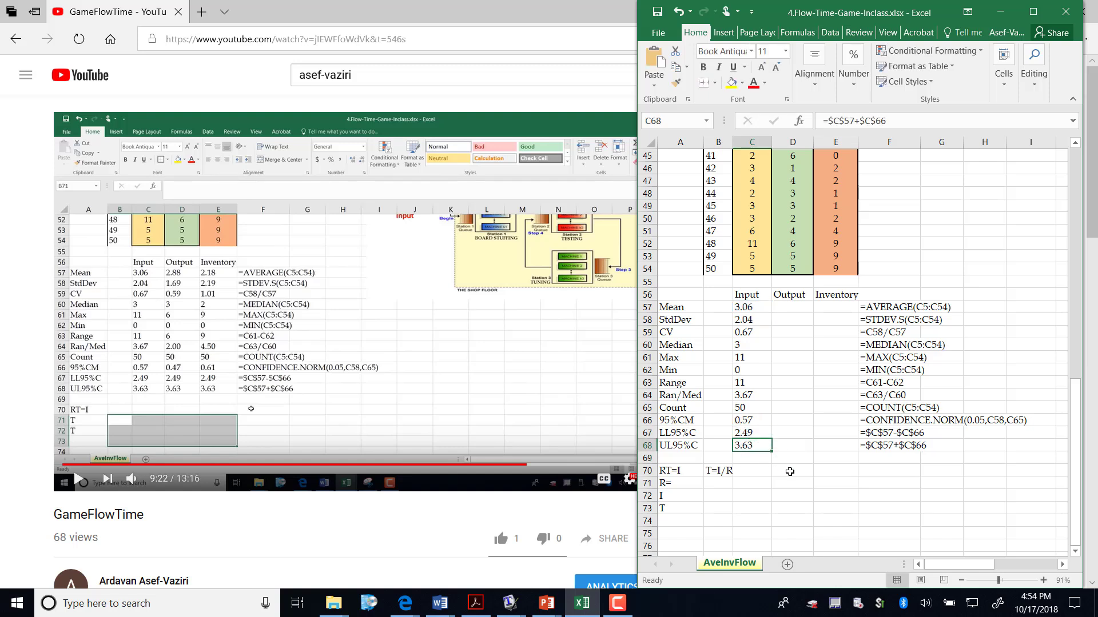
double_click(759, 433)
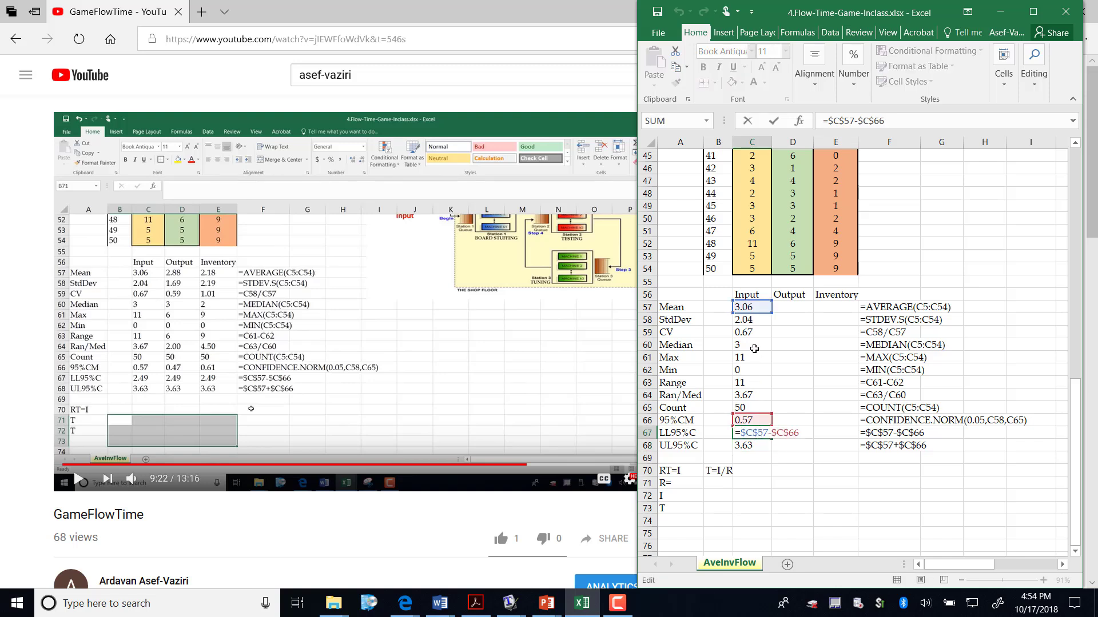
key("Return")
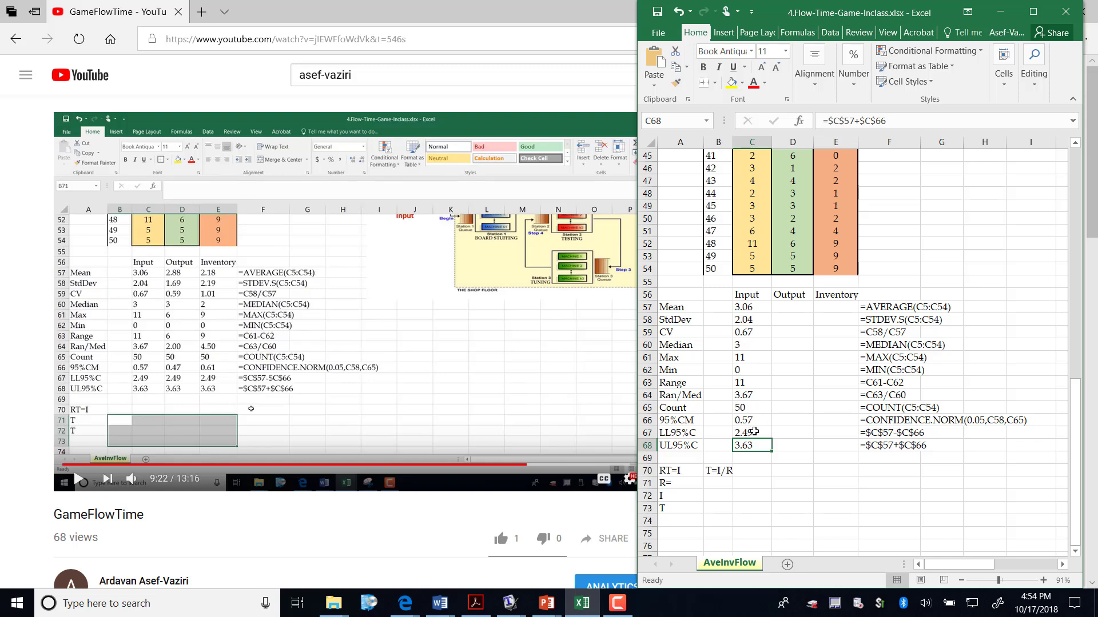
Fill the Input limits across, delete the identical copies in D67:E68, and reopen C67.
left_click_drag(753, 433, 849, 451)
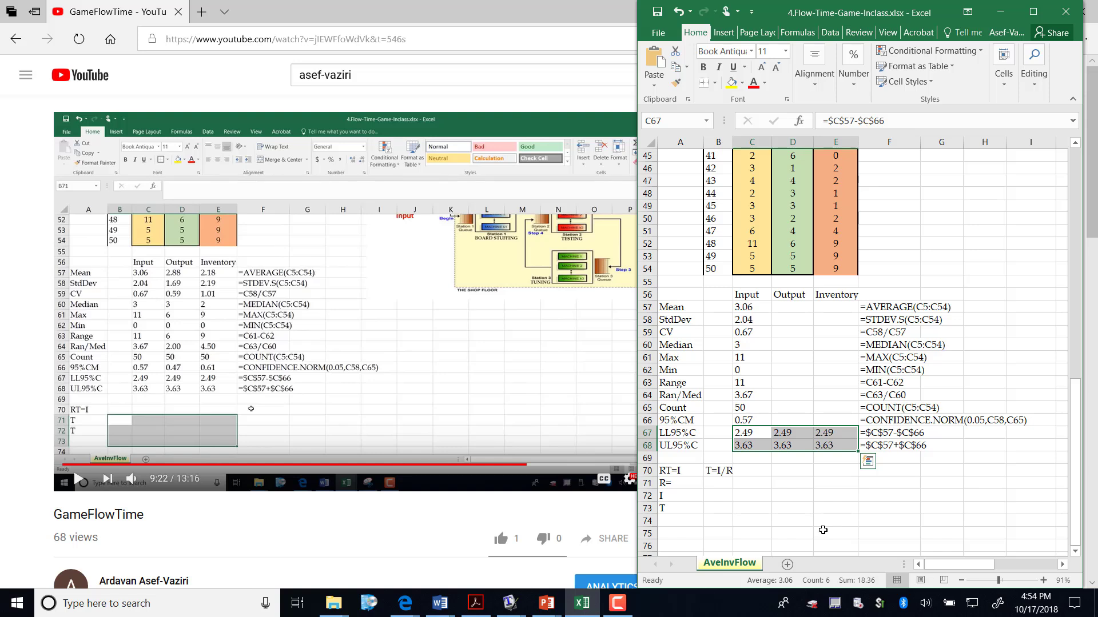
left_click(795, 496)
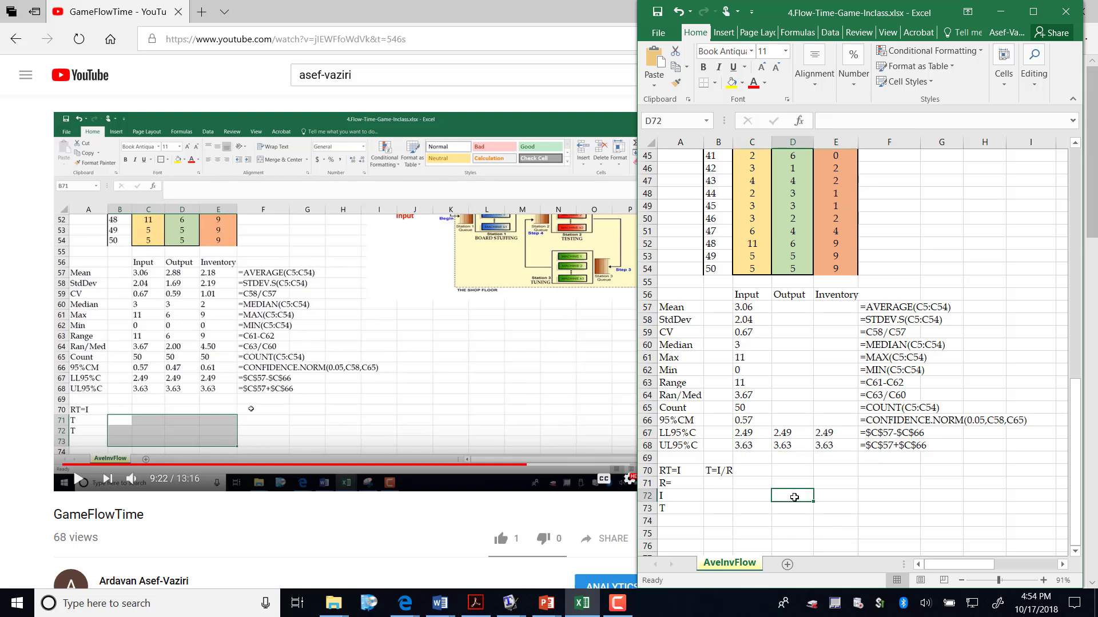
left_click(788, 437)
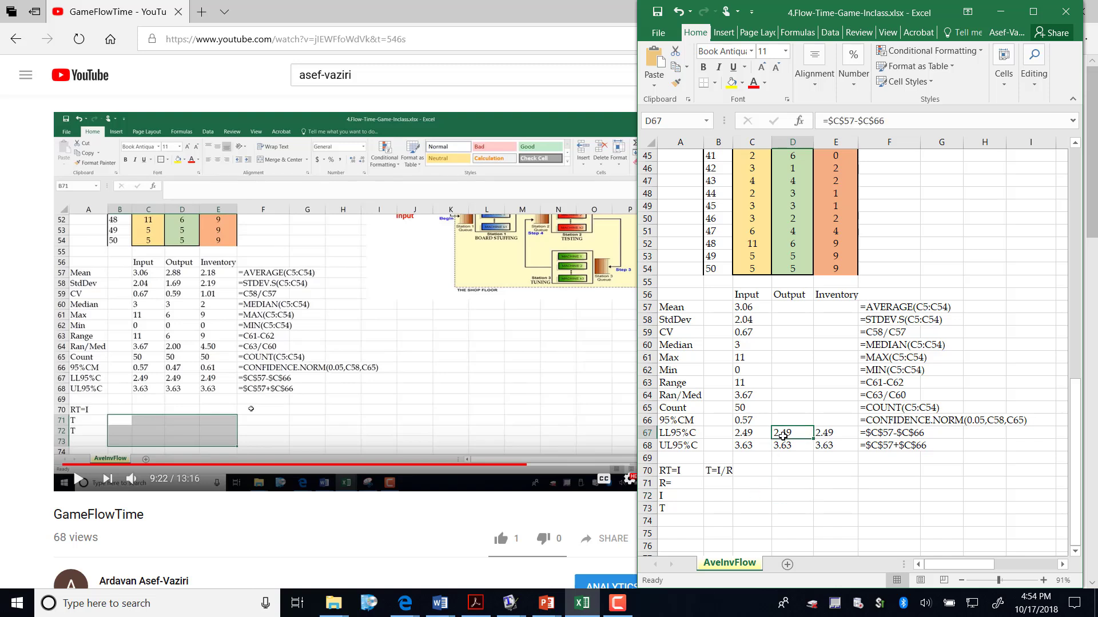
left_click_drag(743, 435, 815, 446)
key("Delete")
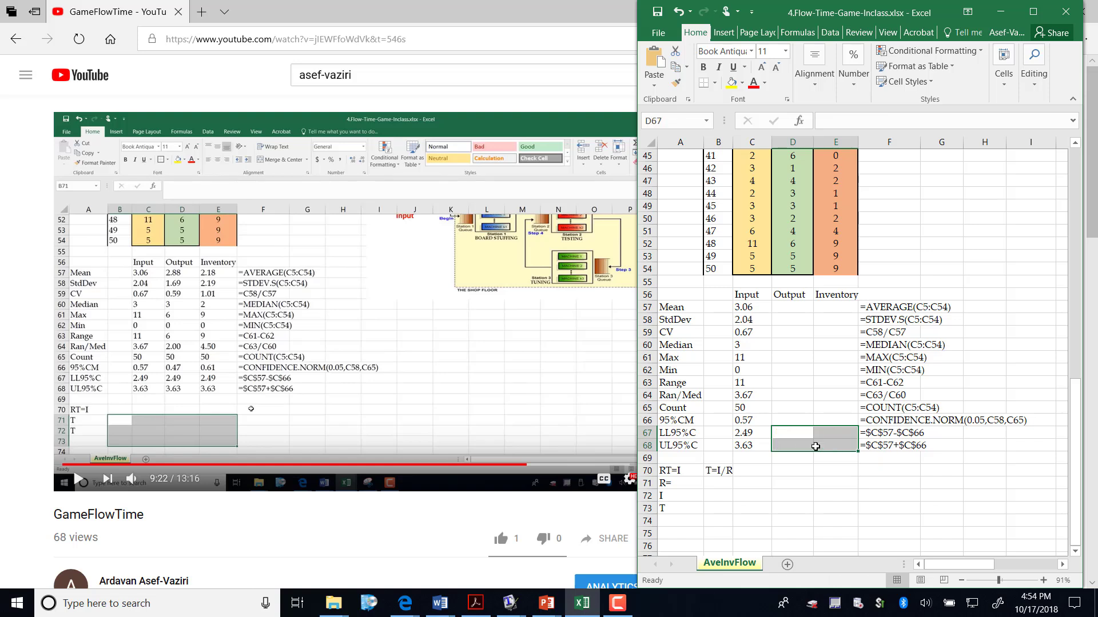
left_click(774, 472)
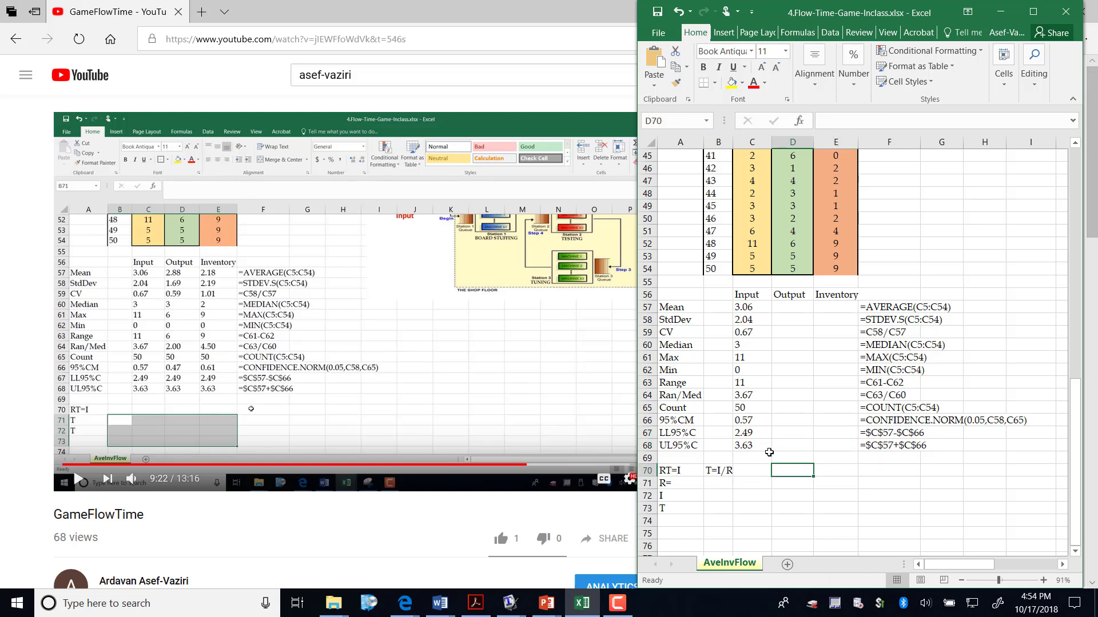
double_click(757, 433)
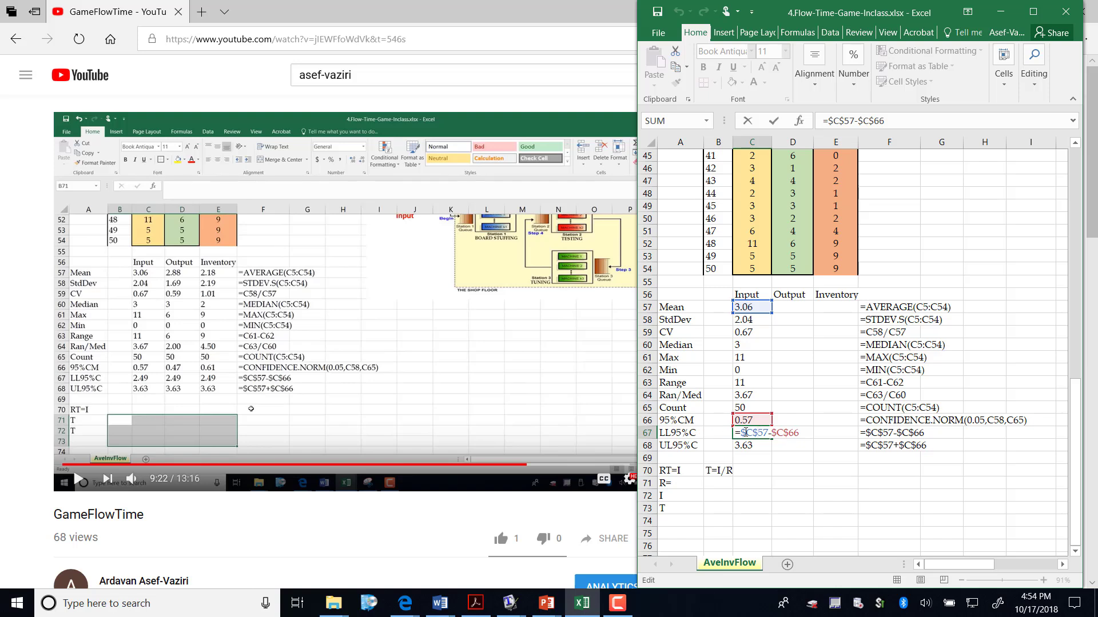
Change the lower limit in C67 to =C$57-C$66, anchoring only the rows.
left_click(745, 433)
key("BackSpace")
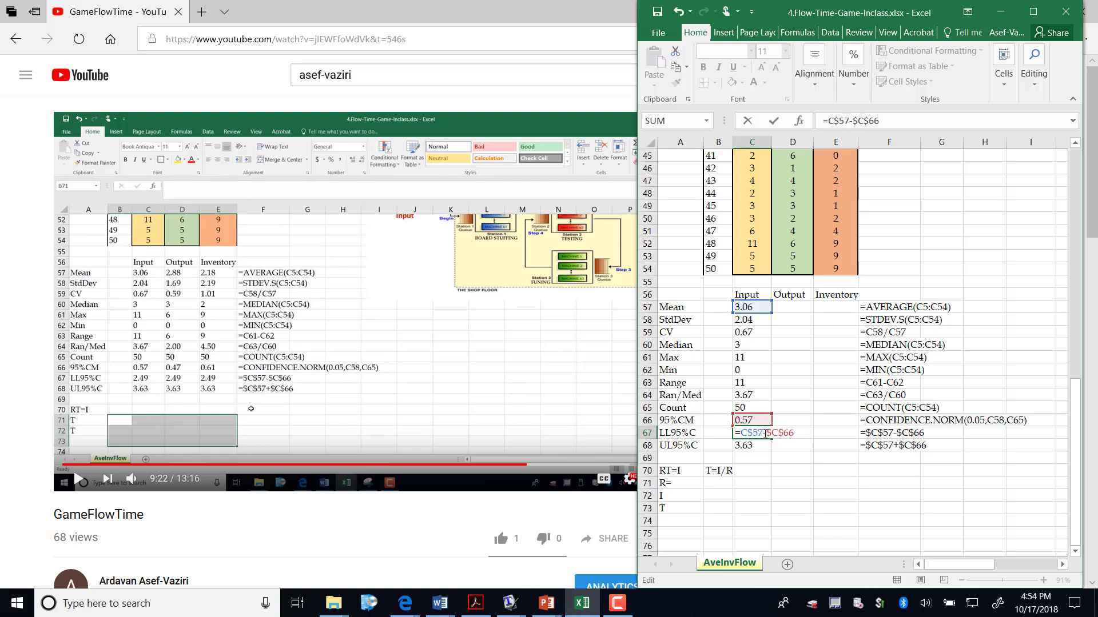
left_click(773, 433)
key("BackSpace")
key("Return")
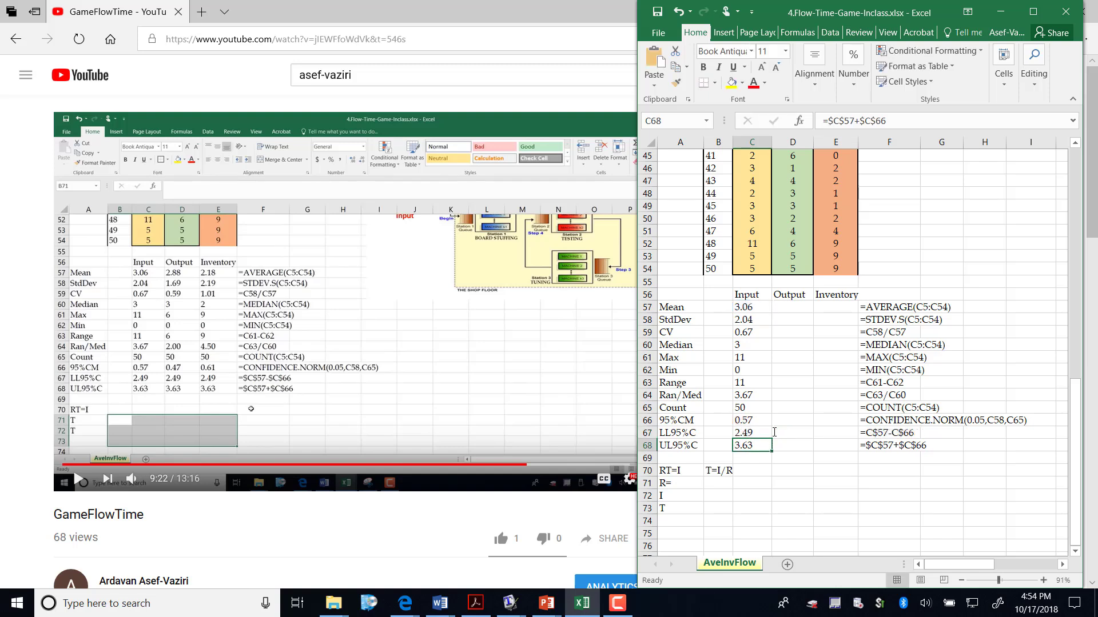
Change C68 to =C$57+C$66 and fill across: Output 2.41–3.35, Inventory 1.57–2.79.
double_click(755, 443)
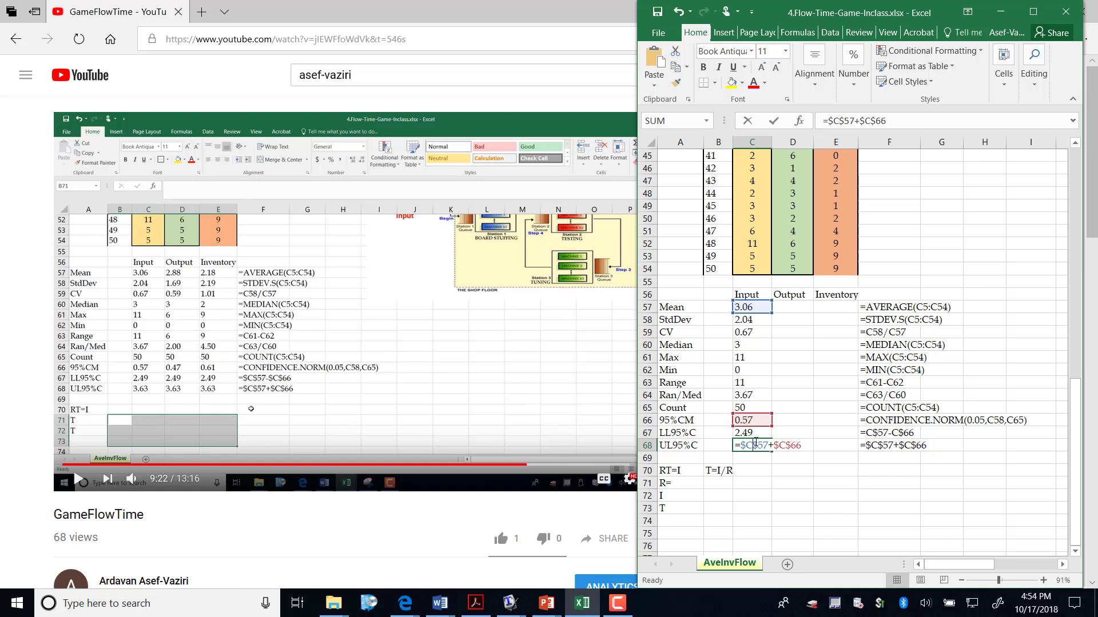
left_click(747, 445)
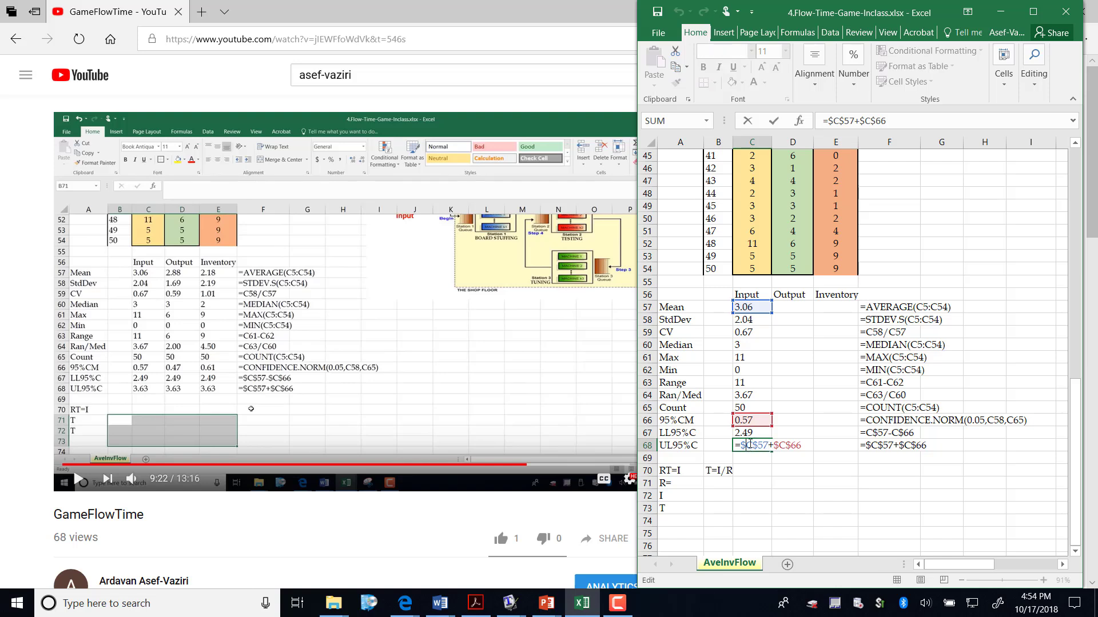
key("BackSpace")
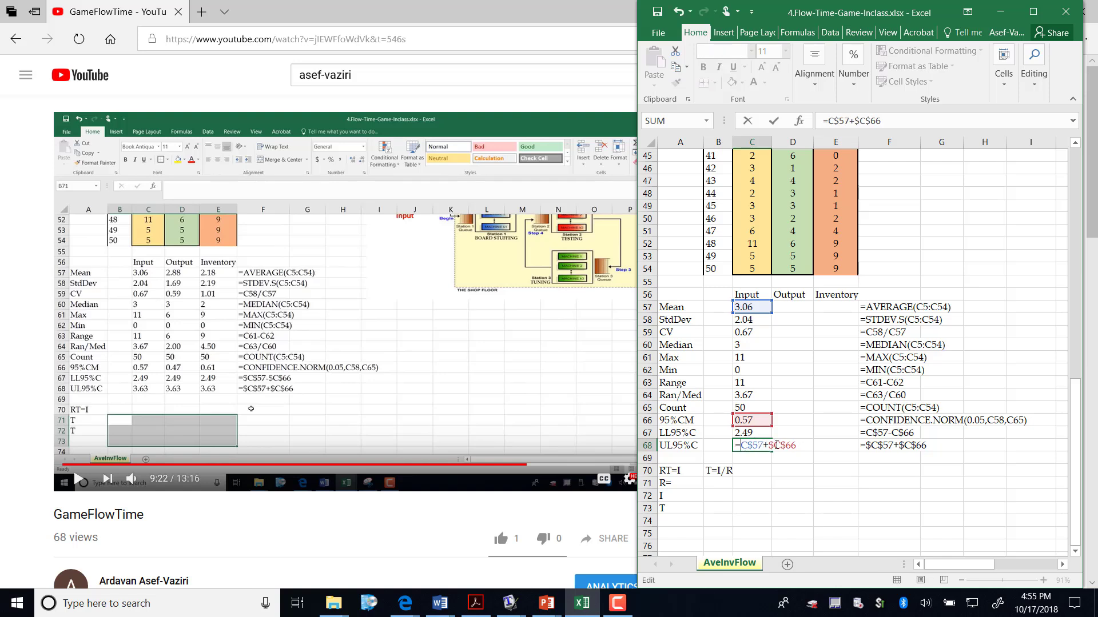
left_click(778, 445)
key("BackSpace")
key("Return")
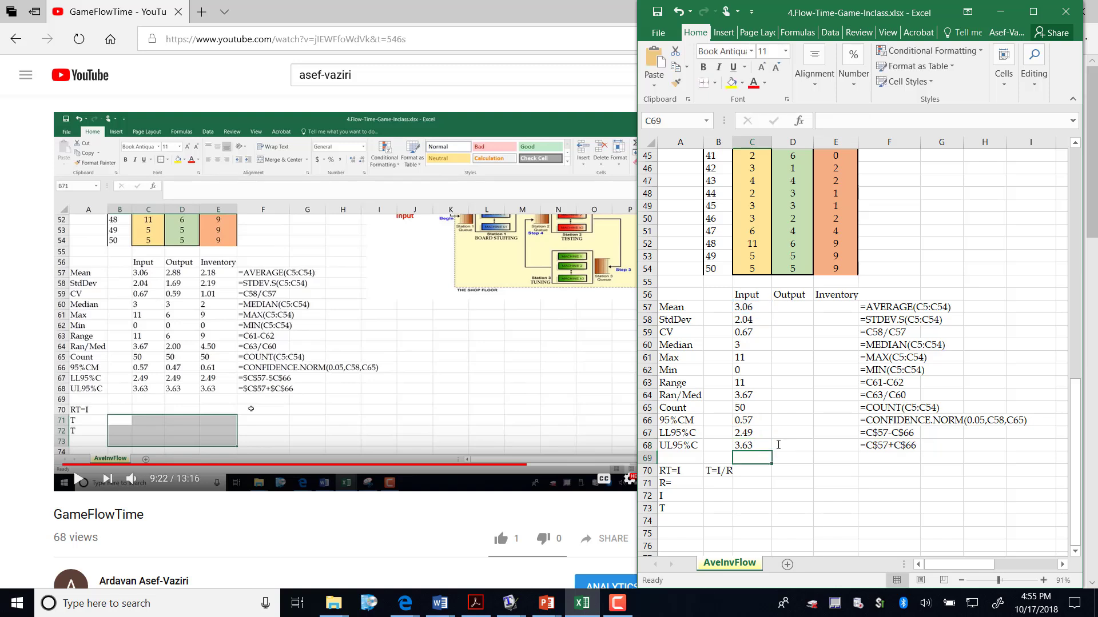
left_click_drag(752, 309, 855, 452)
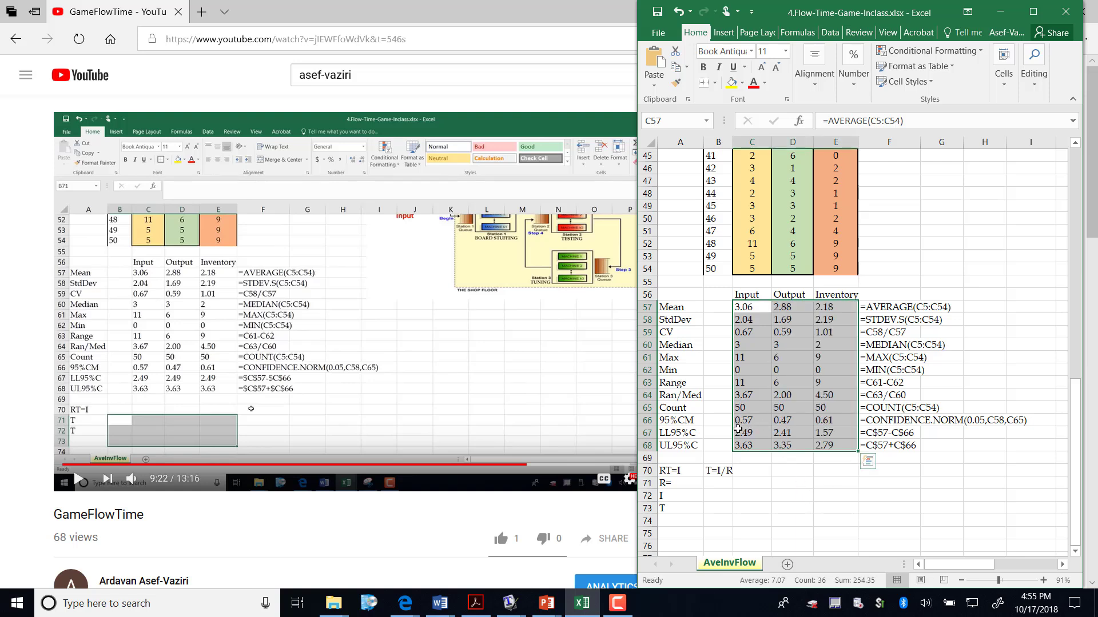
left_click_drag(737, 429, 835, 444)
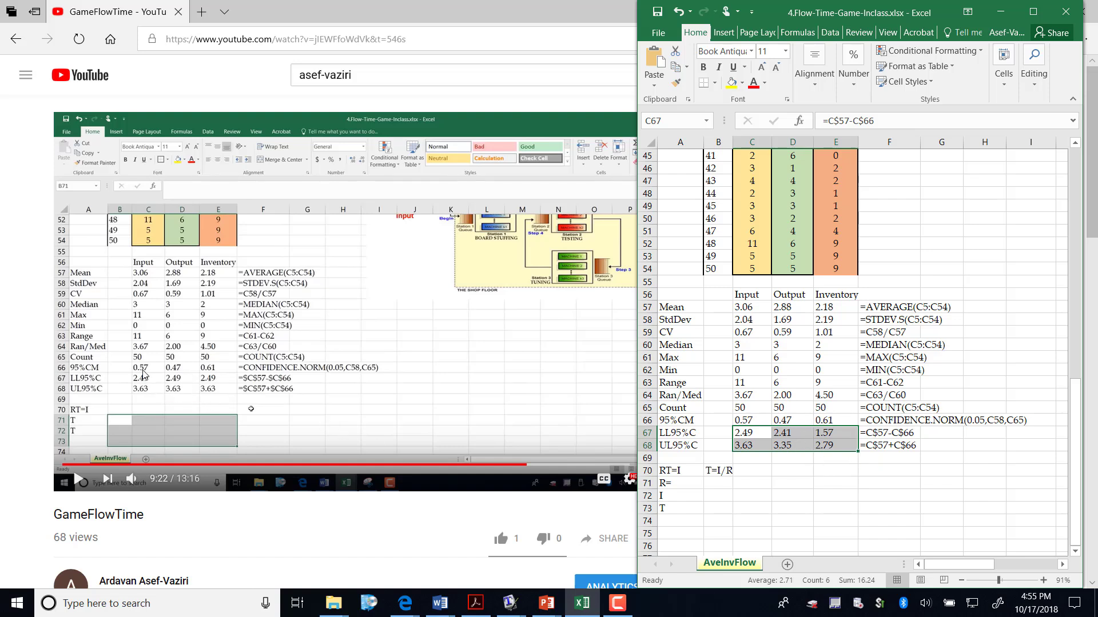
Rewrite the lower limit in C67 as =C57-C66.
double_click(745, 433)
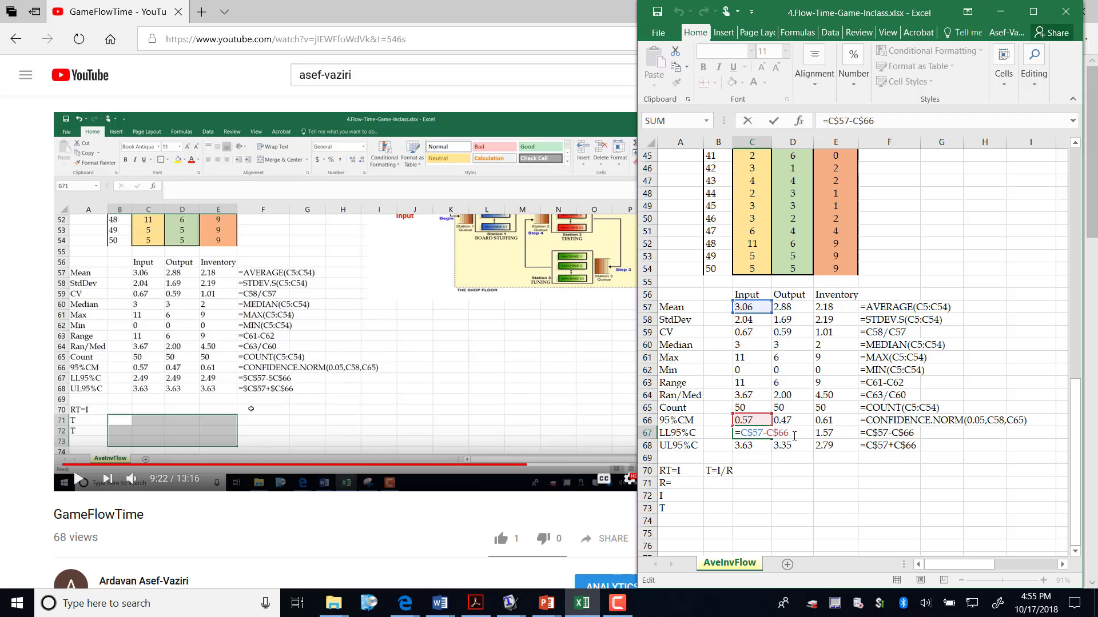
key("BackSpace")
key("BackSpace")
key("BackSpace")
key("BackSpace")
key("BackSpace")
key("BackSpace")
key("BackSpace")
key("BackSpace")
key("BackSpace")
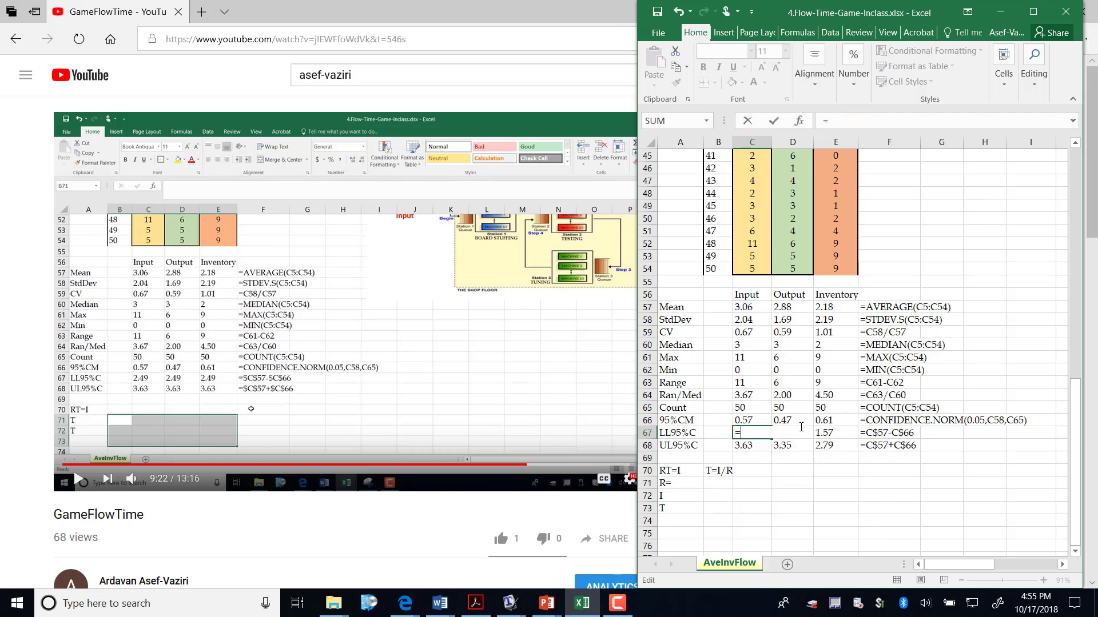
left_click(753, 306)
type("-")
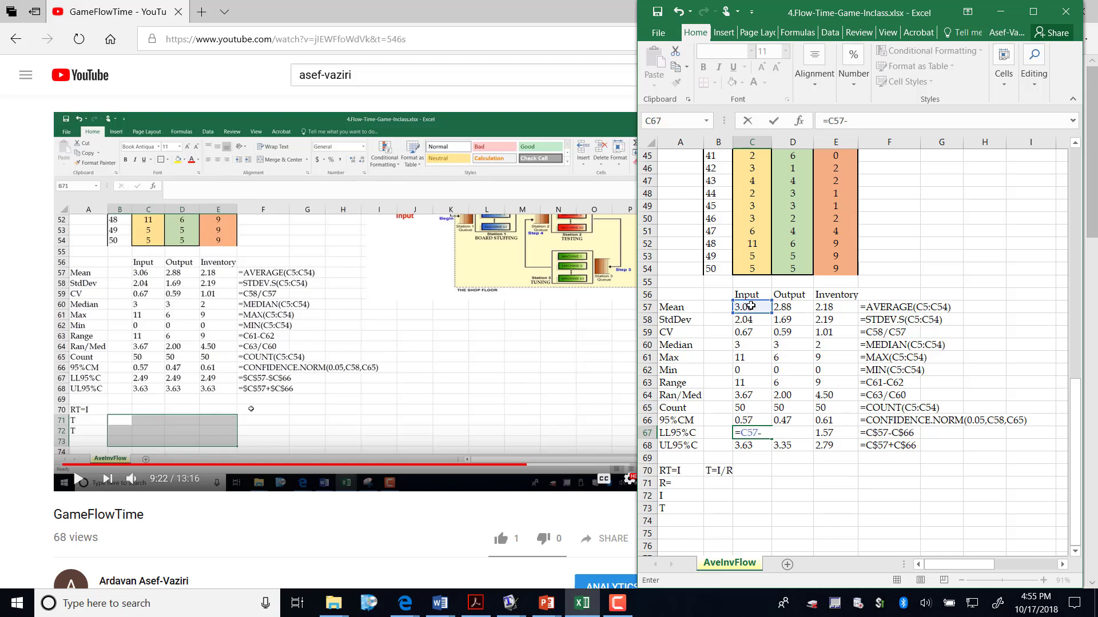
left_click(746, 419)
key("ctrl+Return")
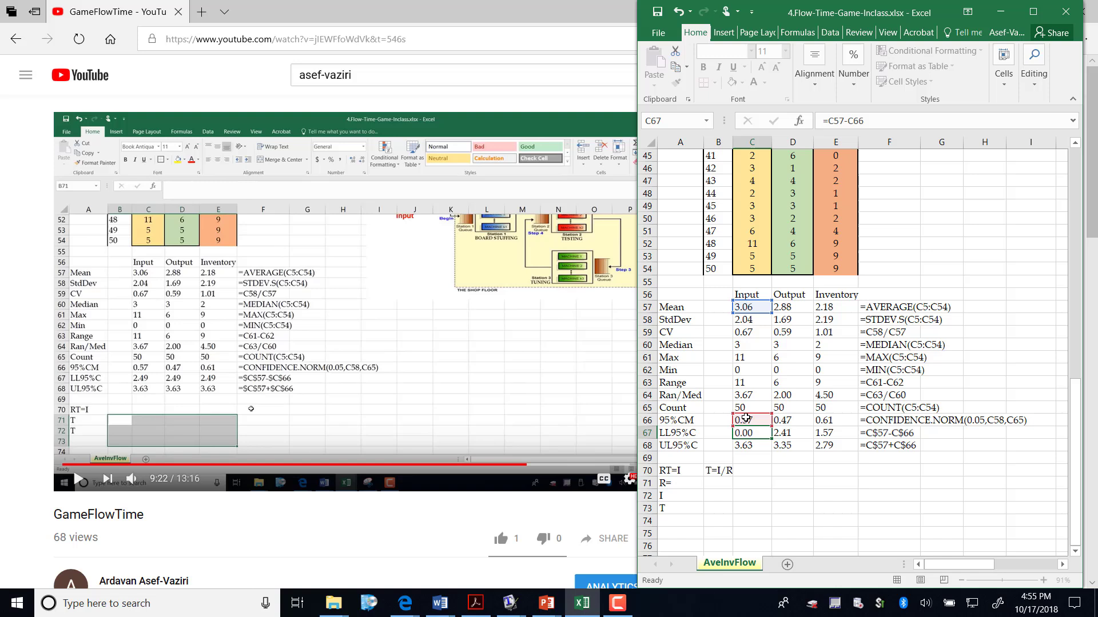
Rewrite the upper limit in C68 as =C57+C66.
key("Return")
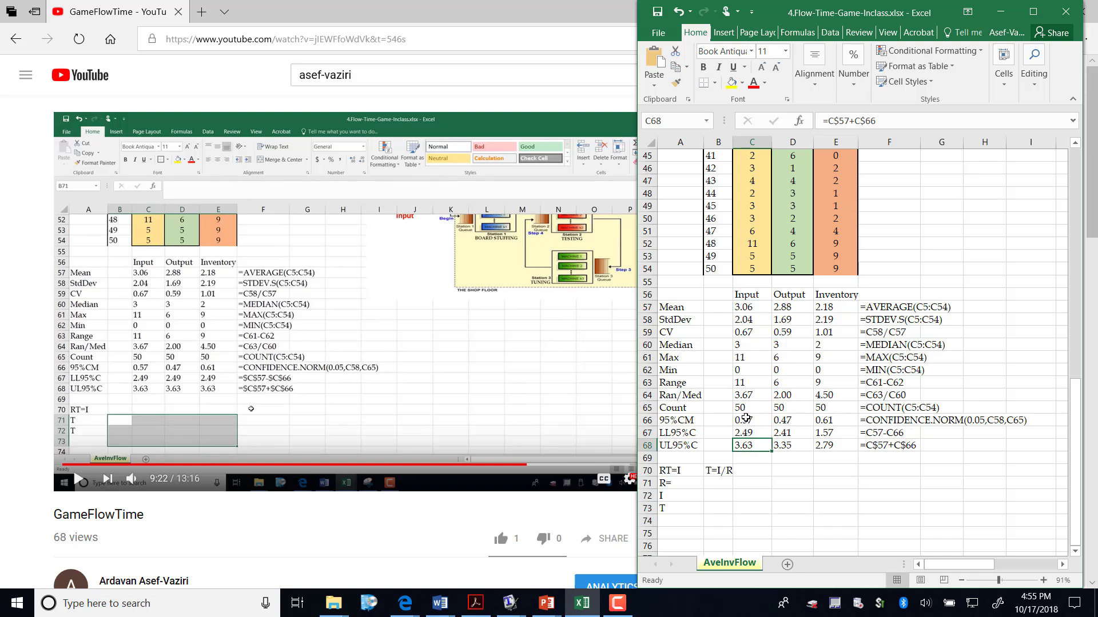
type("=")
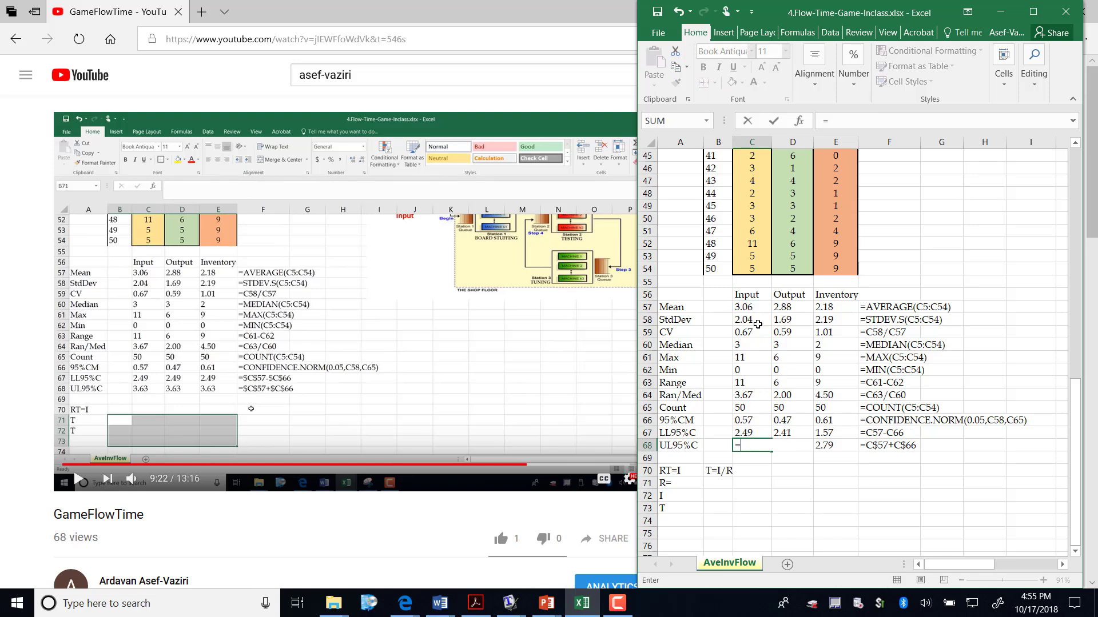
left_click(747, 307)
type("+")
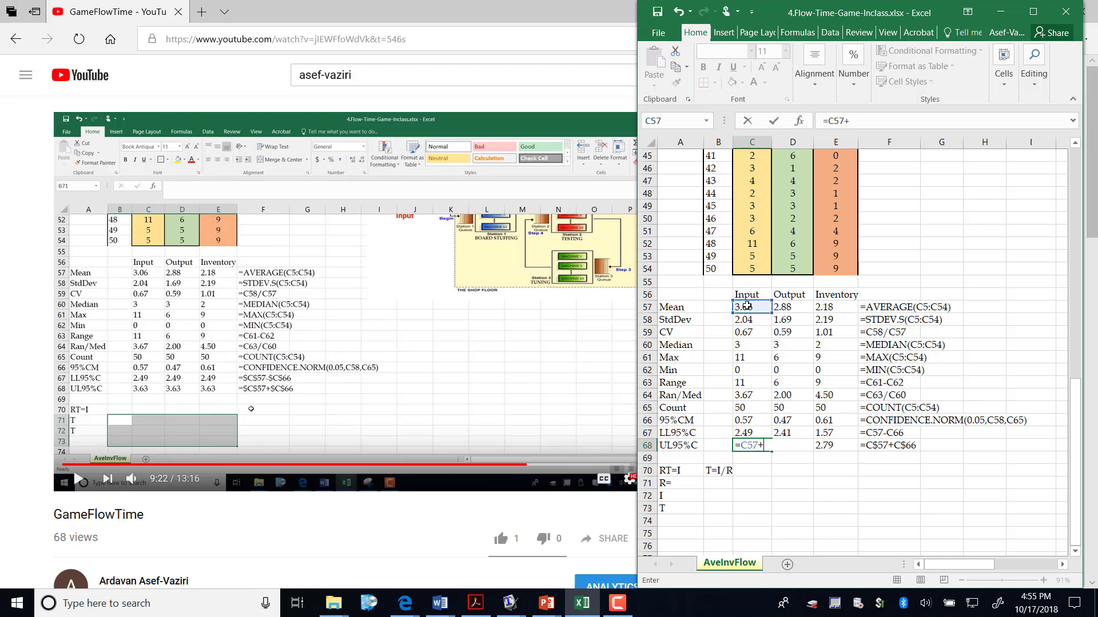
left_click(757, 421)
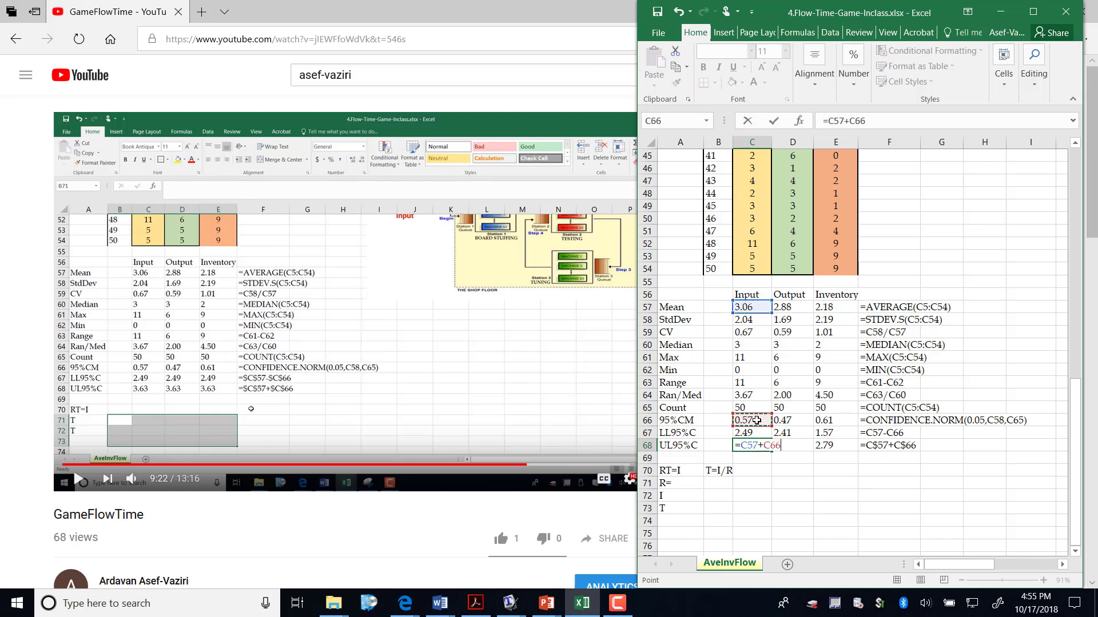
key("Return")
Fill both Input limits across to the Output and Inventory columns D and E.
left_click(743, 435)
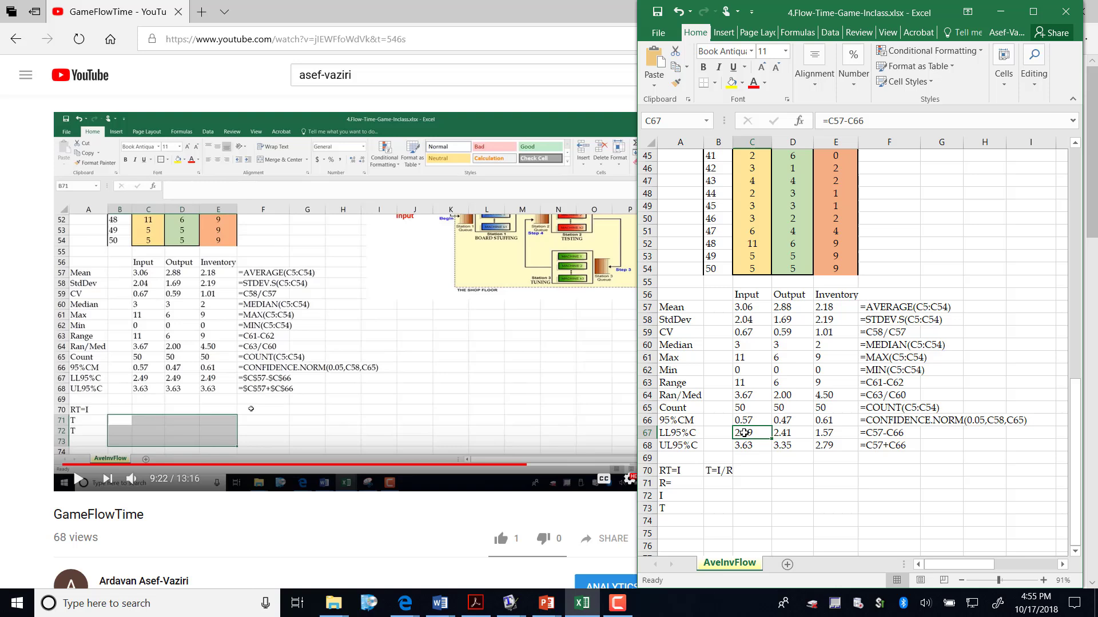
left_click_drag(744, 438, 858, 450)
left_click_drag(778, 446, 844, 481)
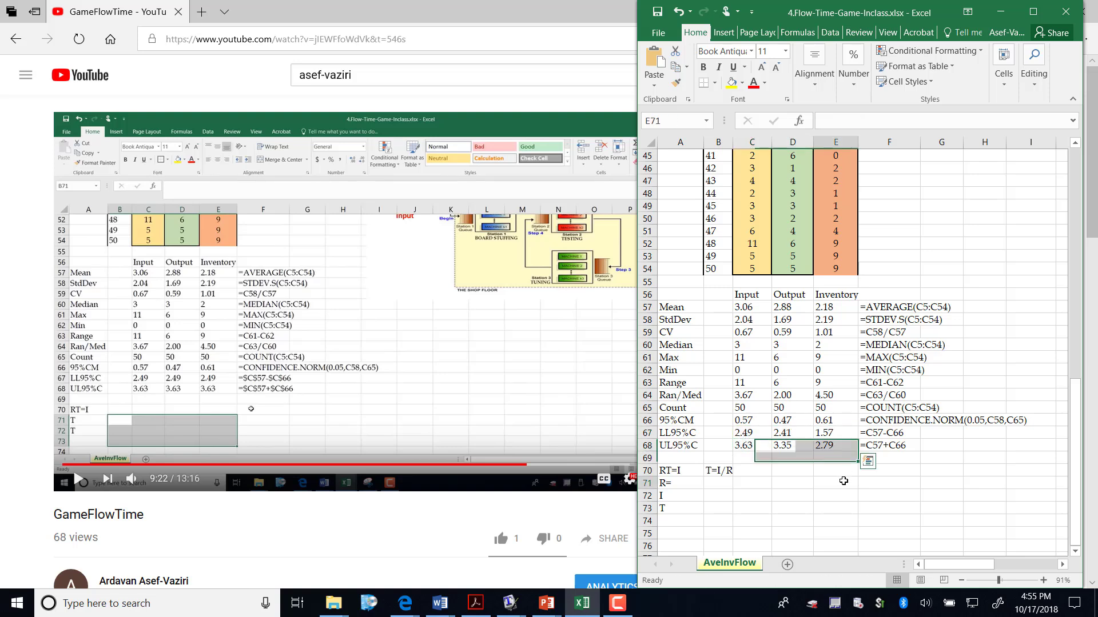
left_click(844, 481)
double_click(754, 433)
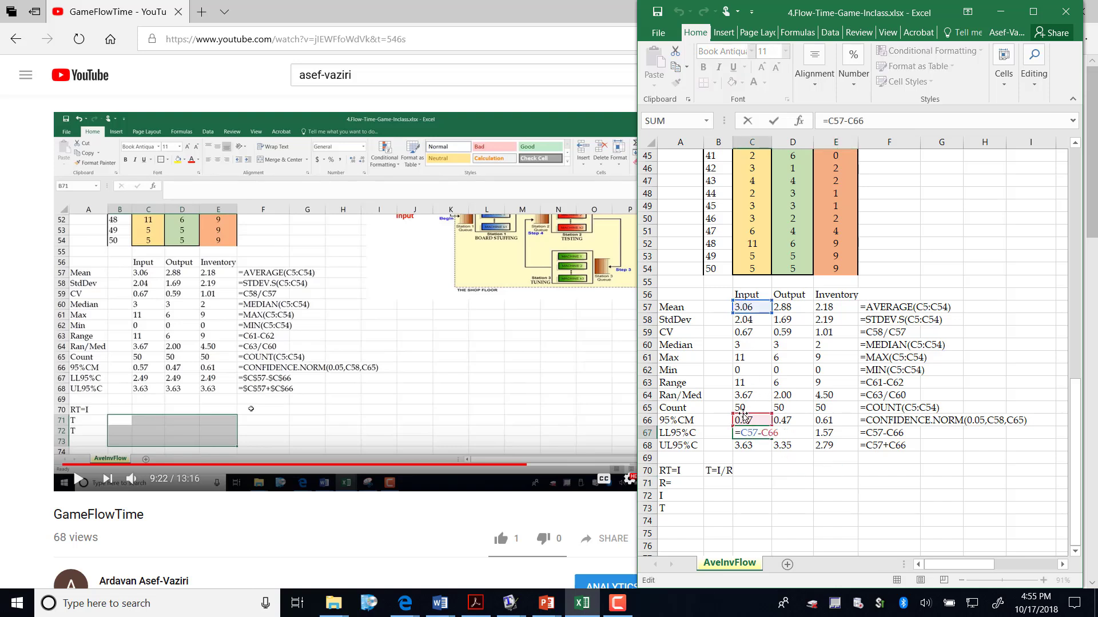
Add a $ anchor to the mean reference in the C67 lower limit and fill it across to column E.
left_click(751, 433)
type("$")
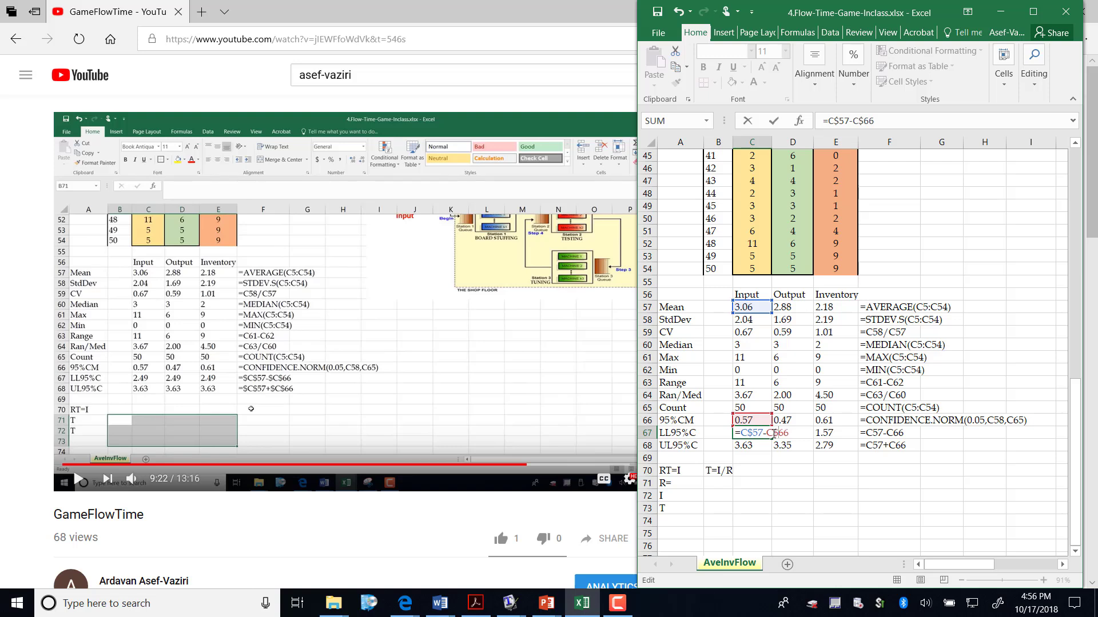
key("Return")
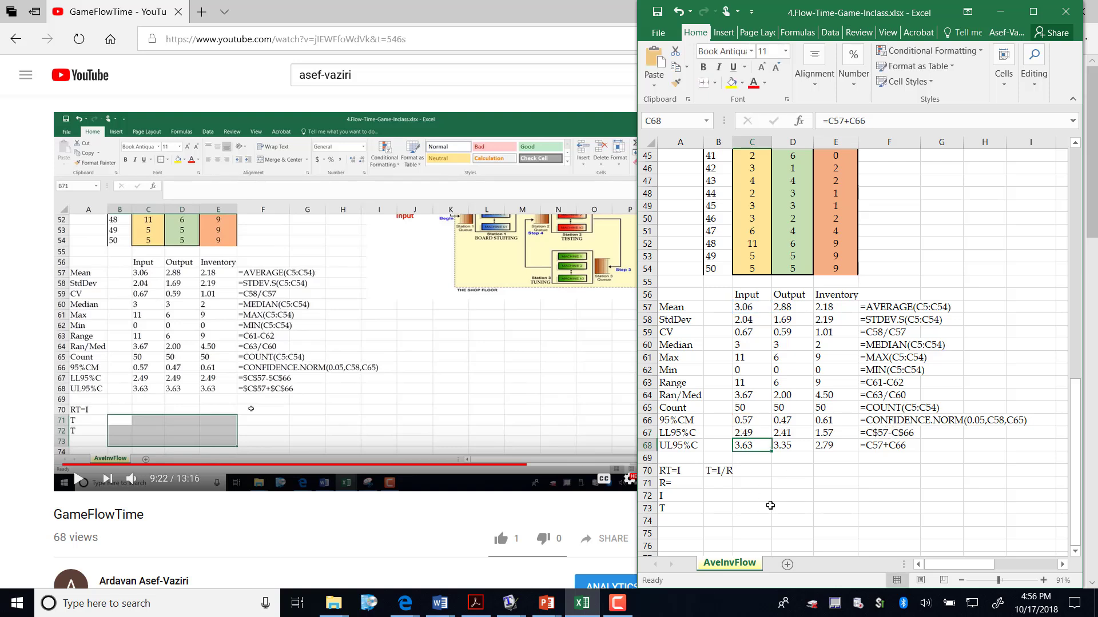
left_click(746, 434)
left_click_drag(772, 440, 857, 440)
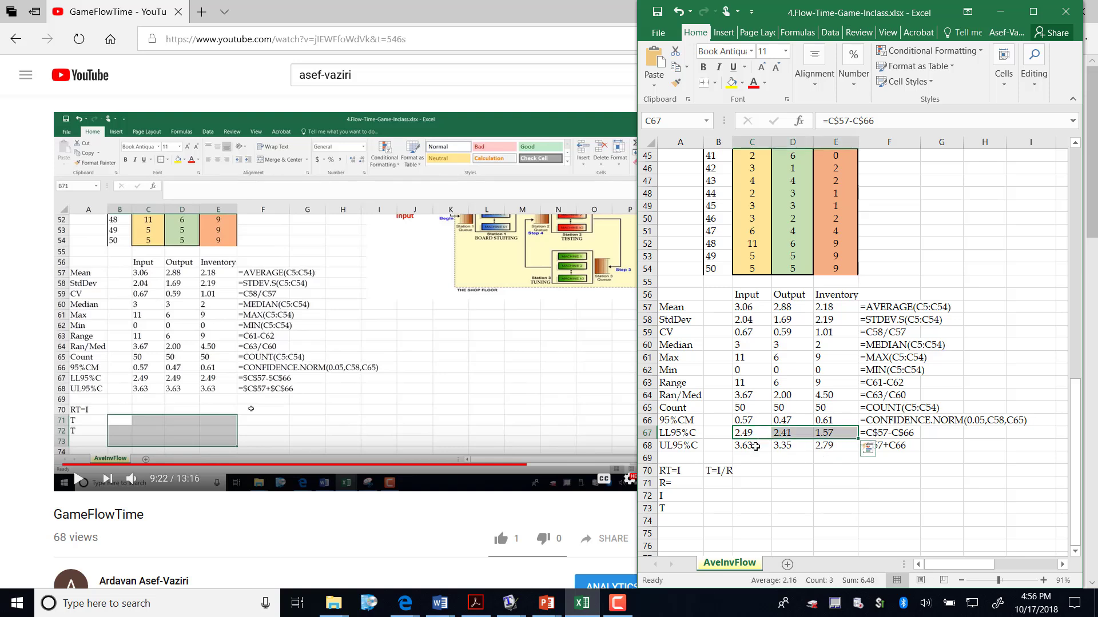
Add $ anchors to the C68 upper-limit references and copy it across to E68.
double_click(752, 445)
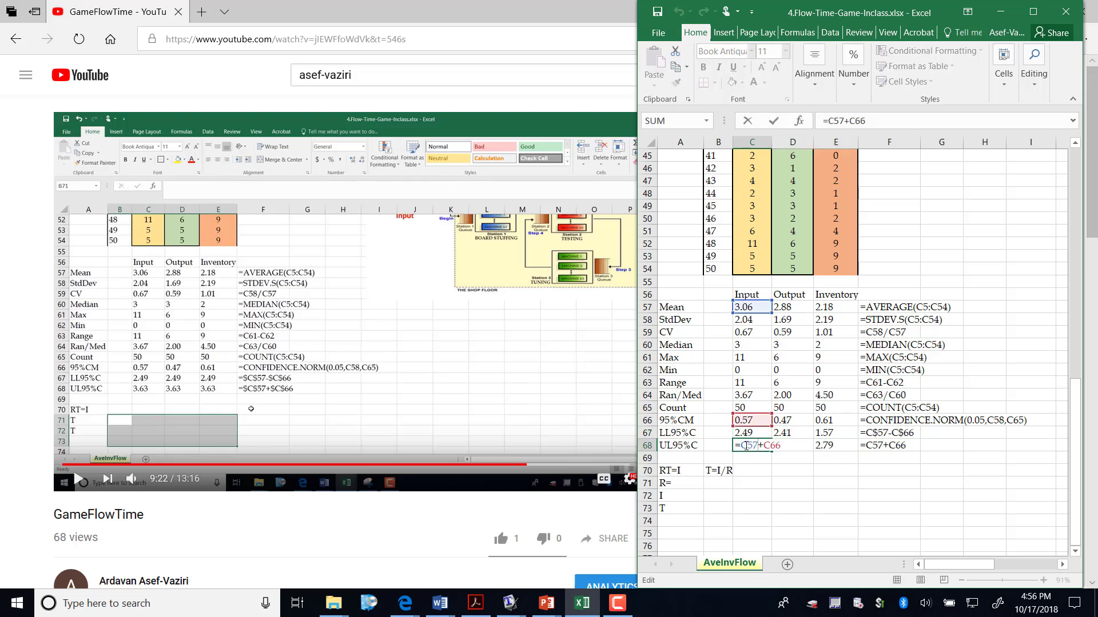
left_click(746, 446)
type("$")
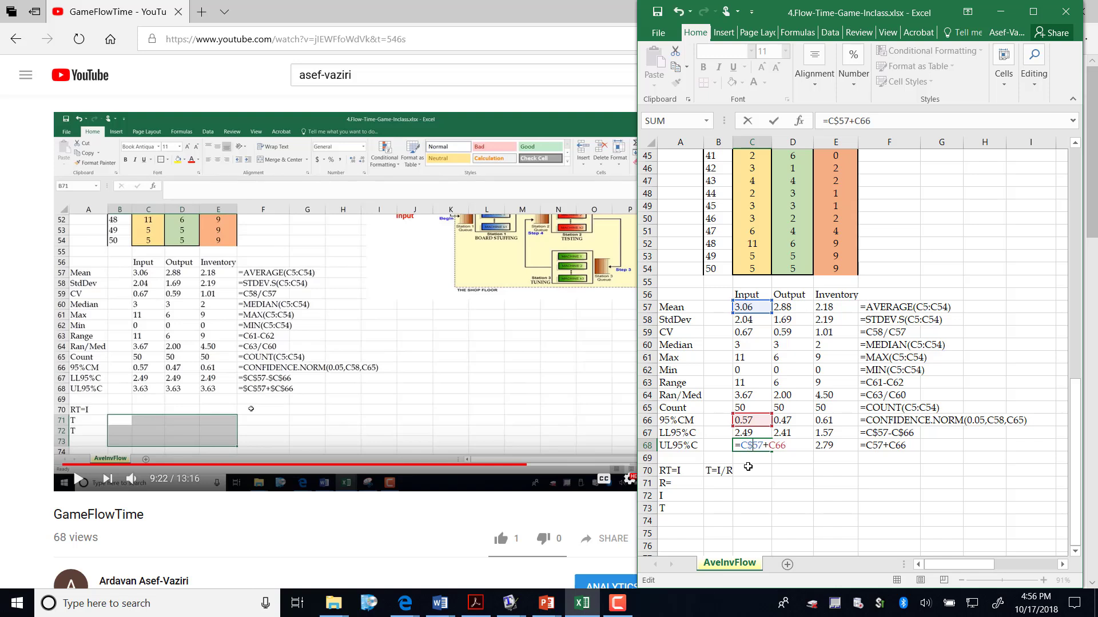
left_click(778, 445)
type("$")
key("Return")
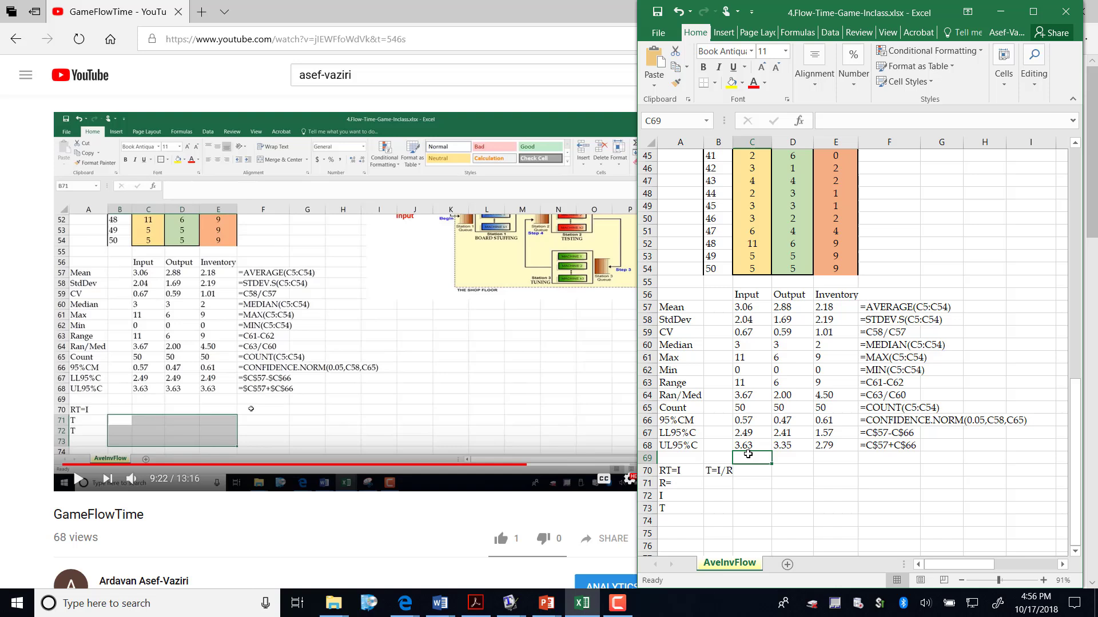
left_click(768, 447)
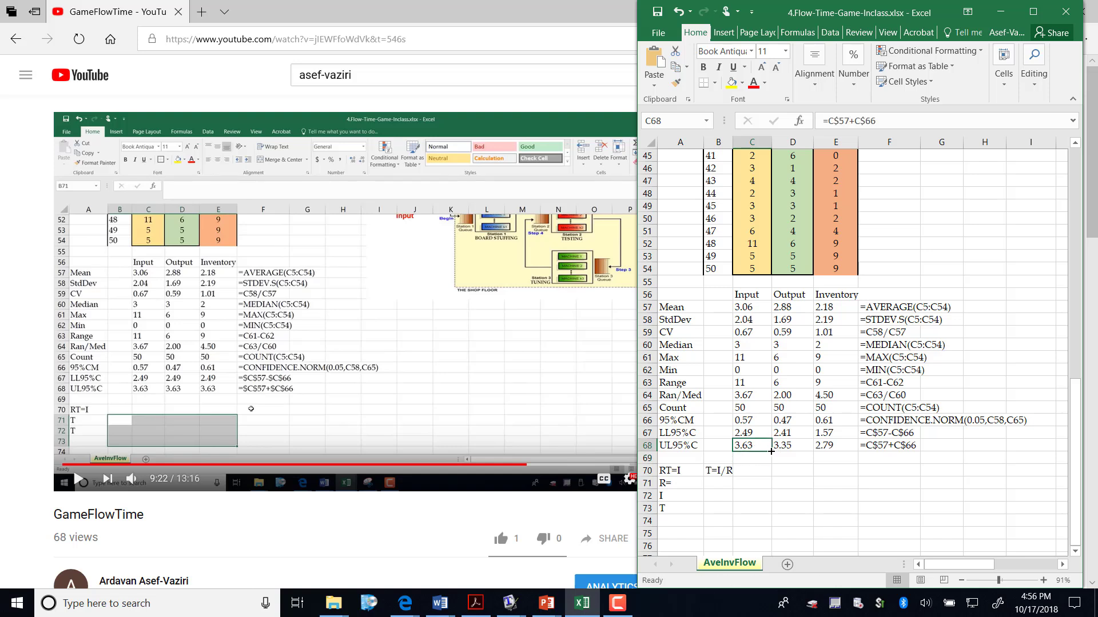
left_click_drag(771, 451, 847, 458)
Make the mean and margin references in the C67 lower limit absolute with F4.
double_click(754, 434)
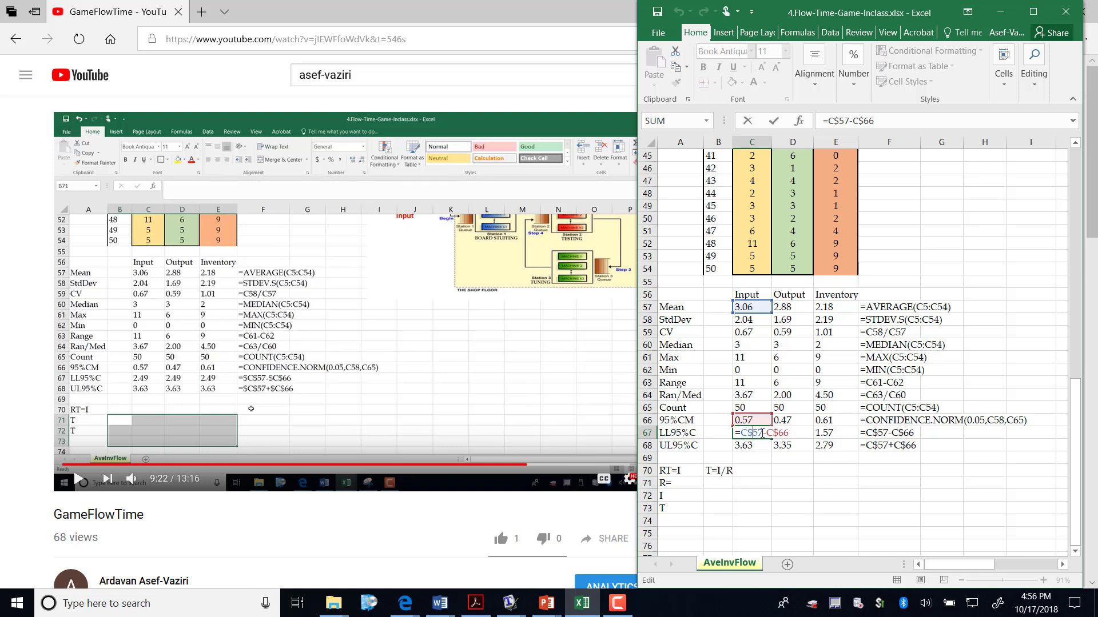
key("F4")
key("F4")
key("F4")
left_click(781, 433)
key("F4")
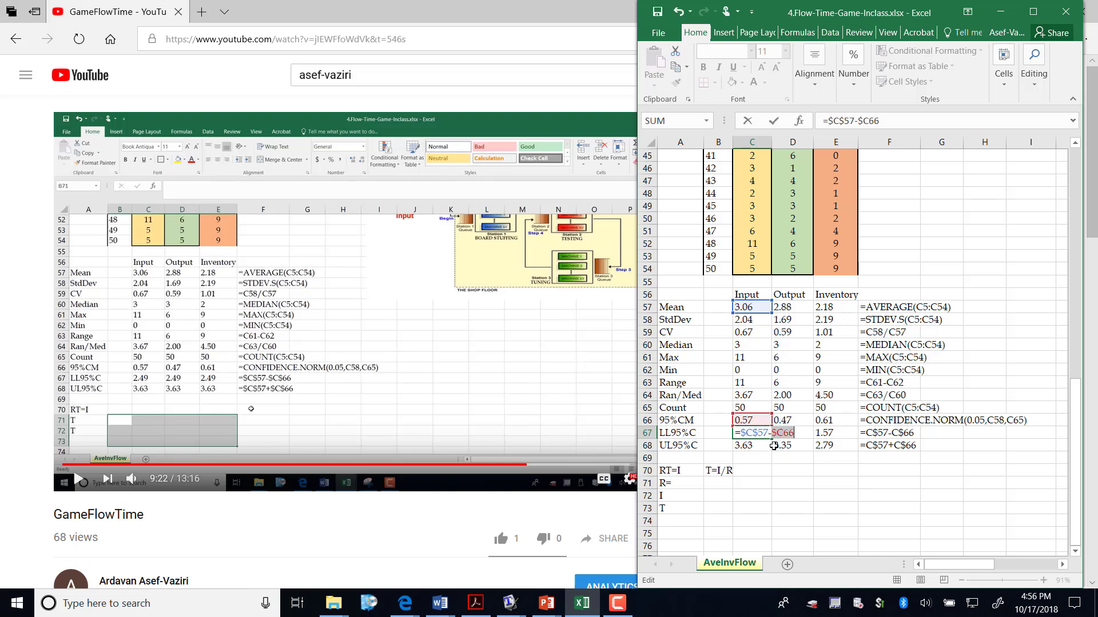
key("F4")
key("Return")
Toggle the anchoring of both references in the C68 upper limit, then select C67:C68.
double_click(758, 446)
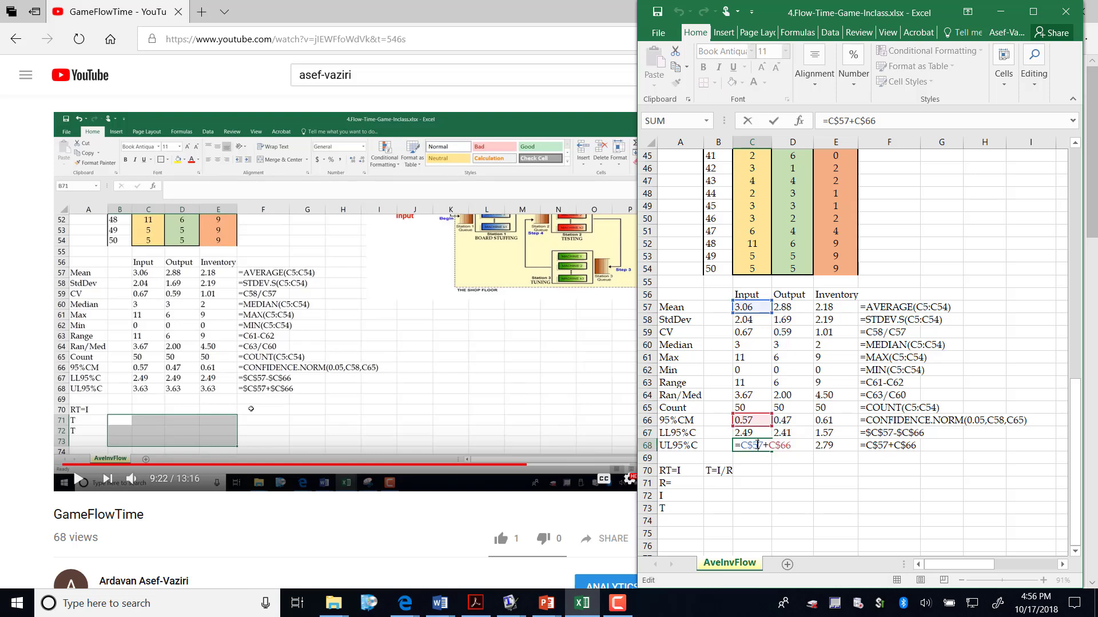
left_click_drag(790, 445, 739, 446)
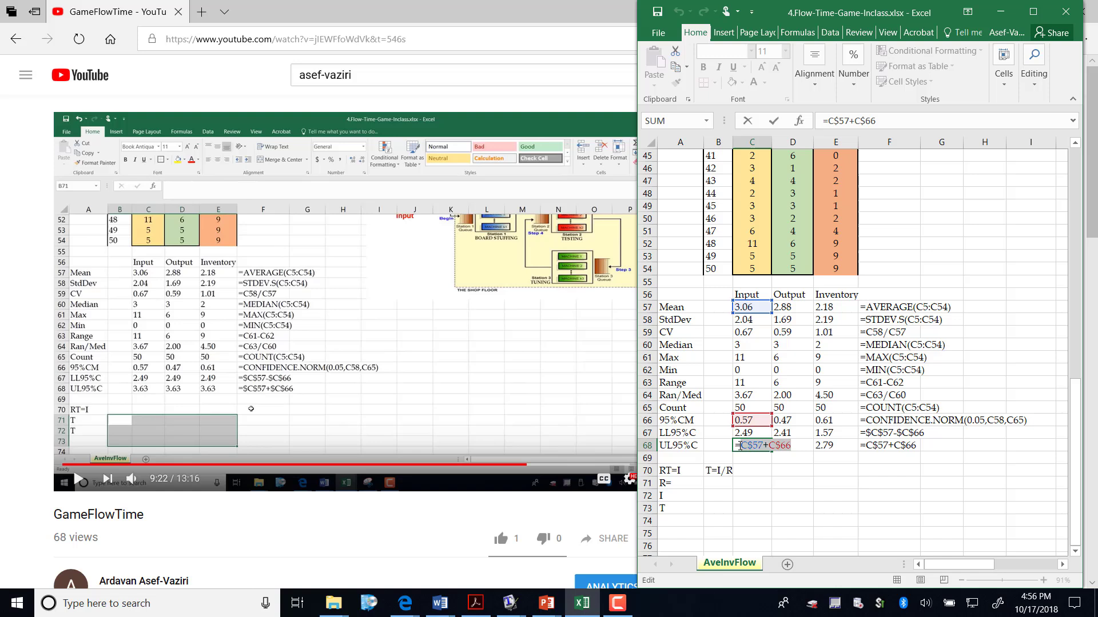
key("F4")
key("F4")
key("F4")
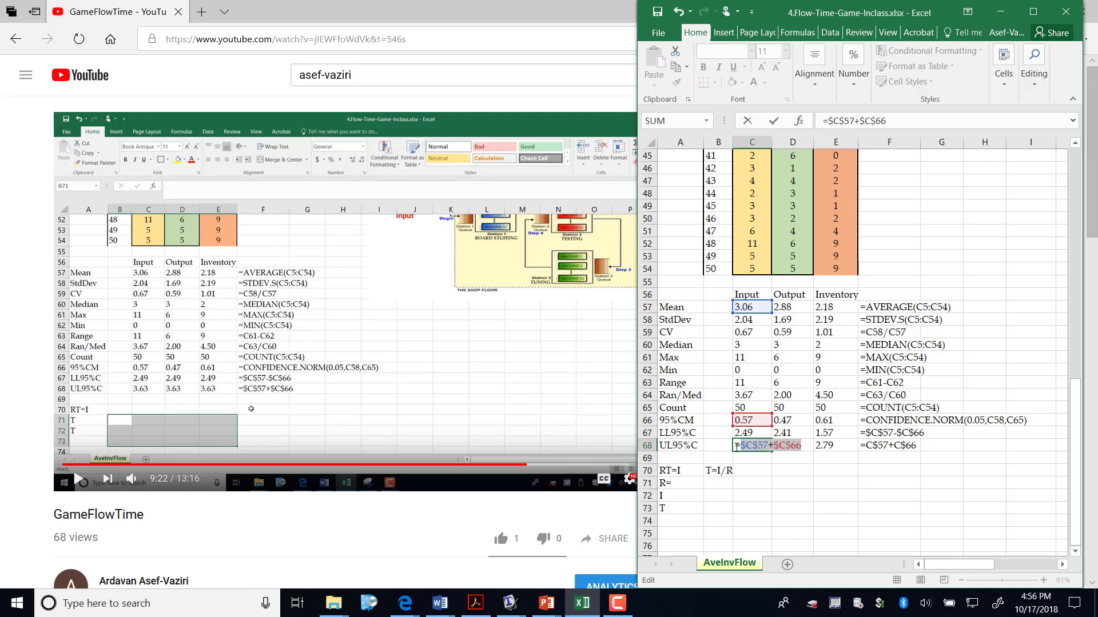
key("Return")
left_click_drag(761, 434, 844, 452)
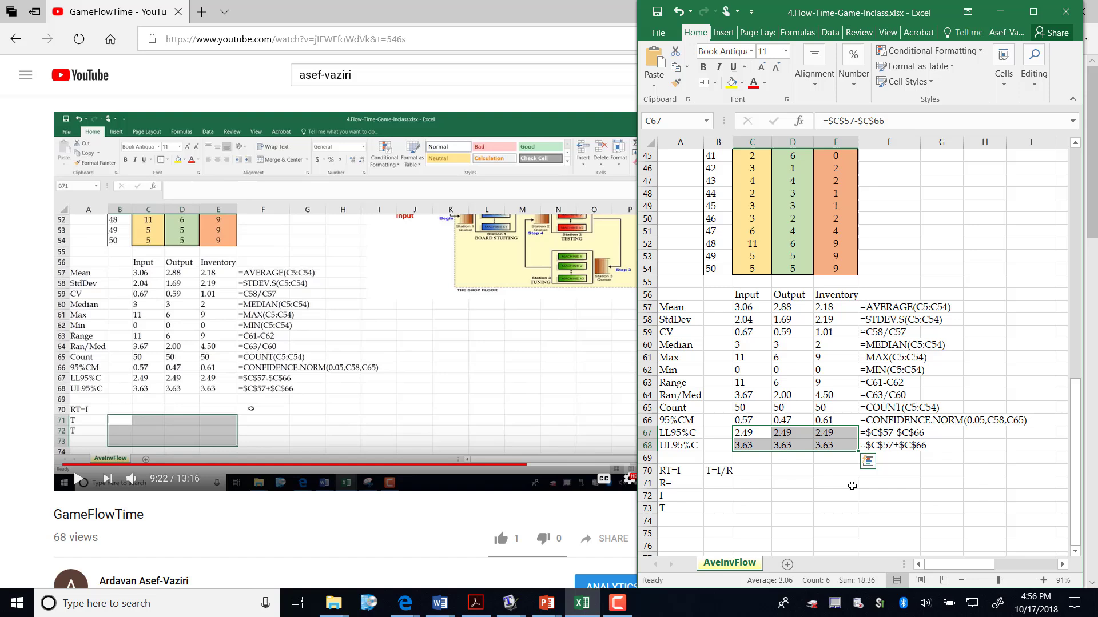
Undo the fill and re-enter C67 as =C57-C66.
left_click(678, 12)
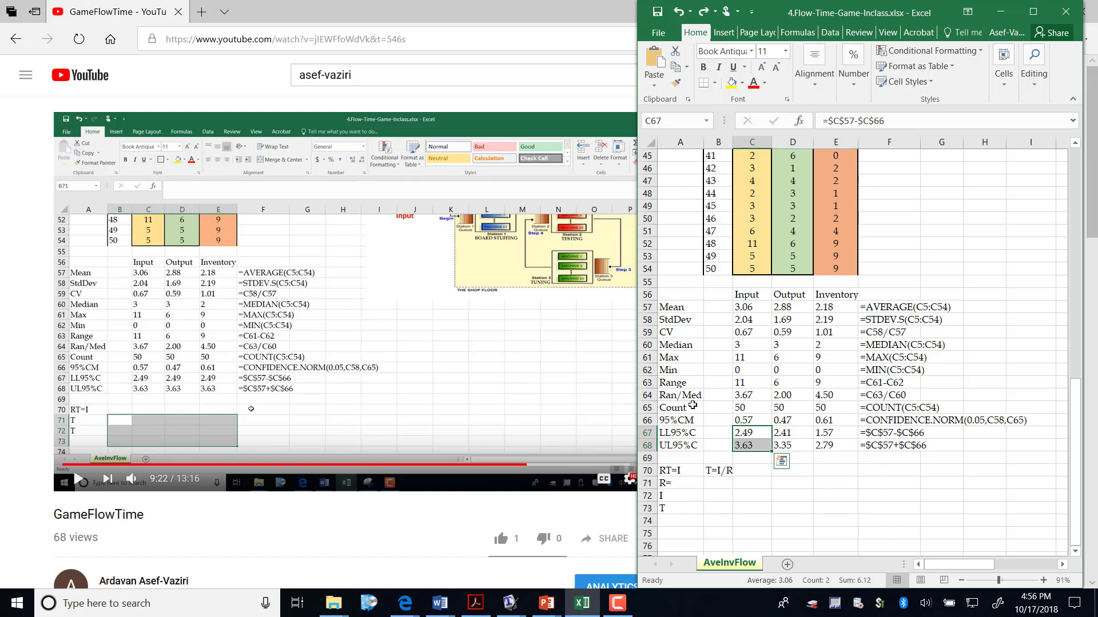
left_click(753, 434)
type("=")
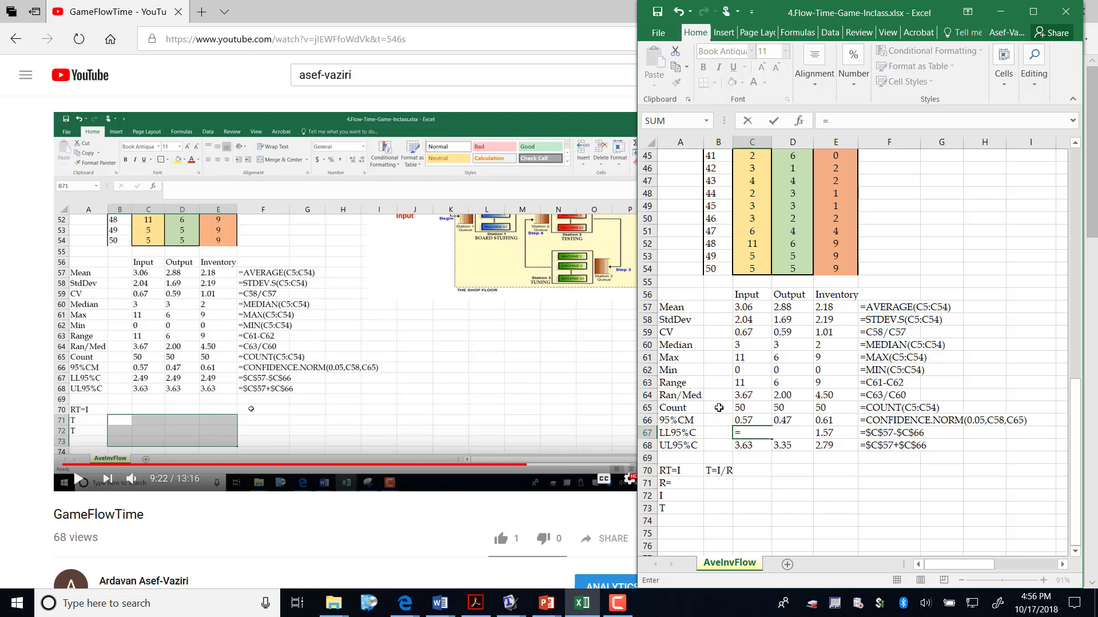
left_click(749, 309)
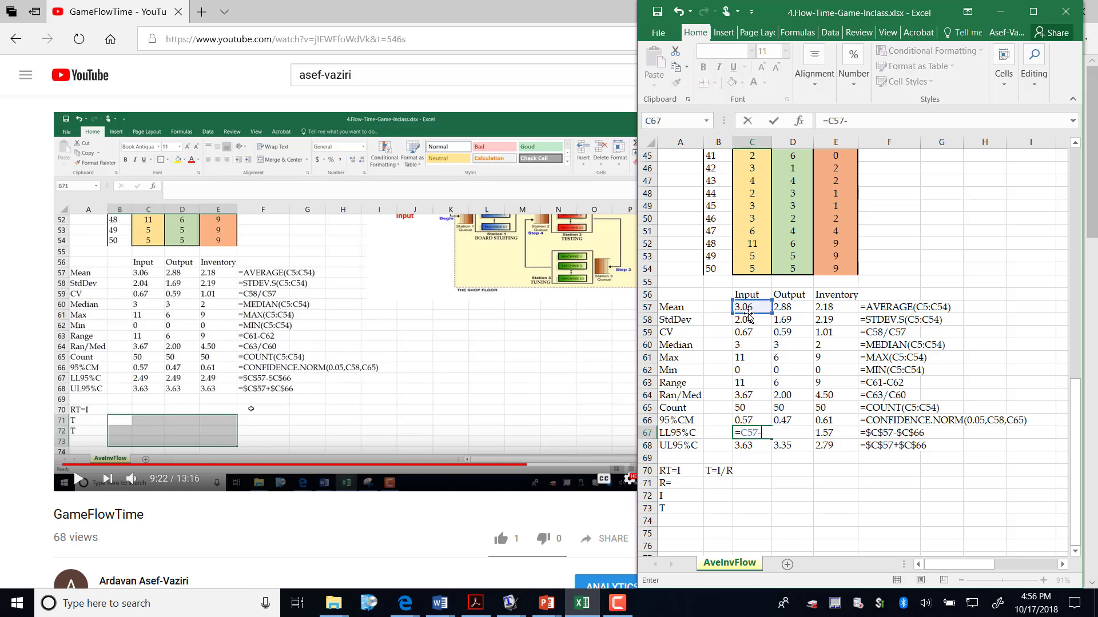
type("-")
left_click(740, 420)
key("Return")
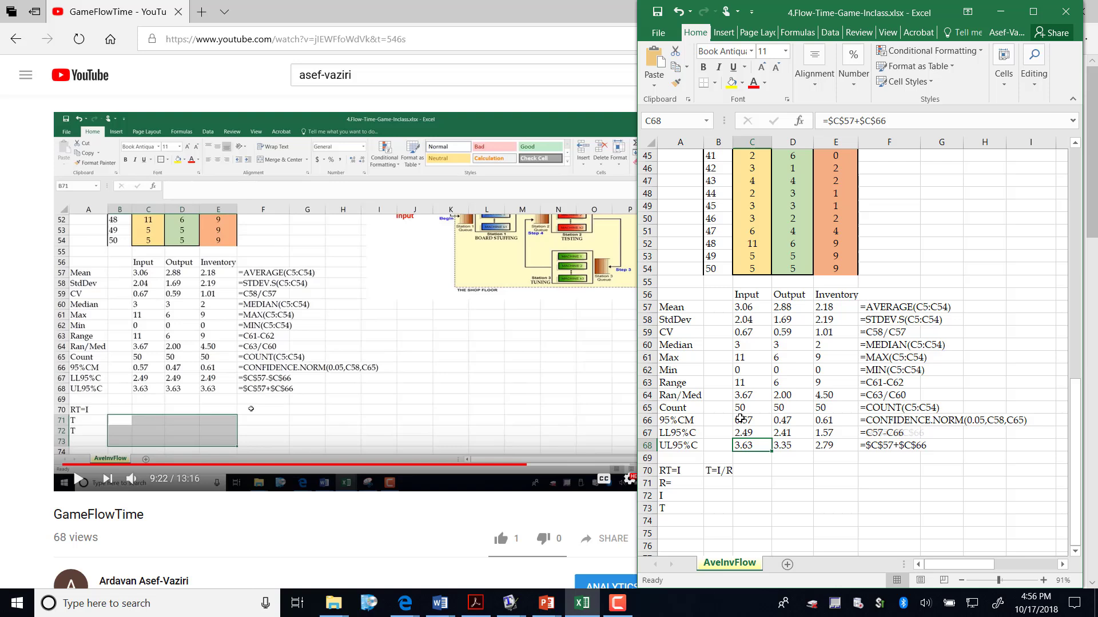
Re-enter C68 as =C57+C66 and select both limit cells C67:C68.
type("=")
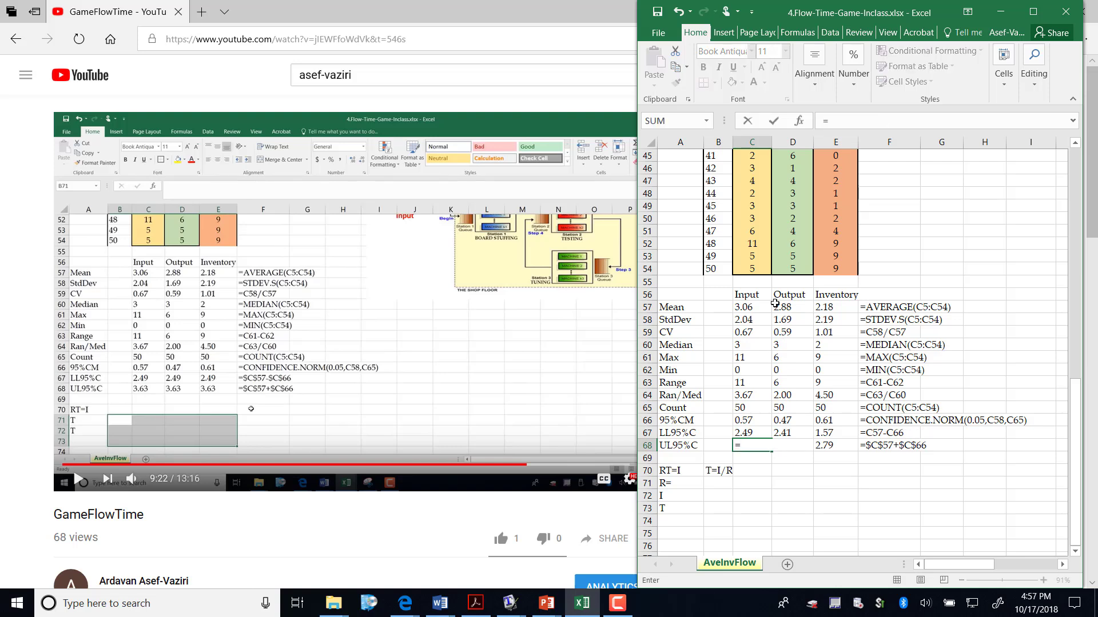
left_click(759, 309)
type("+")
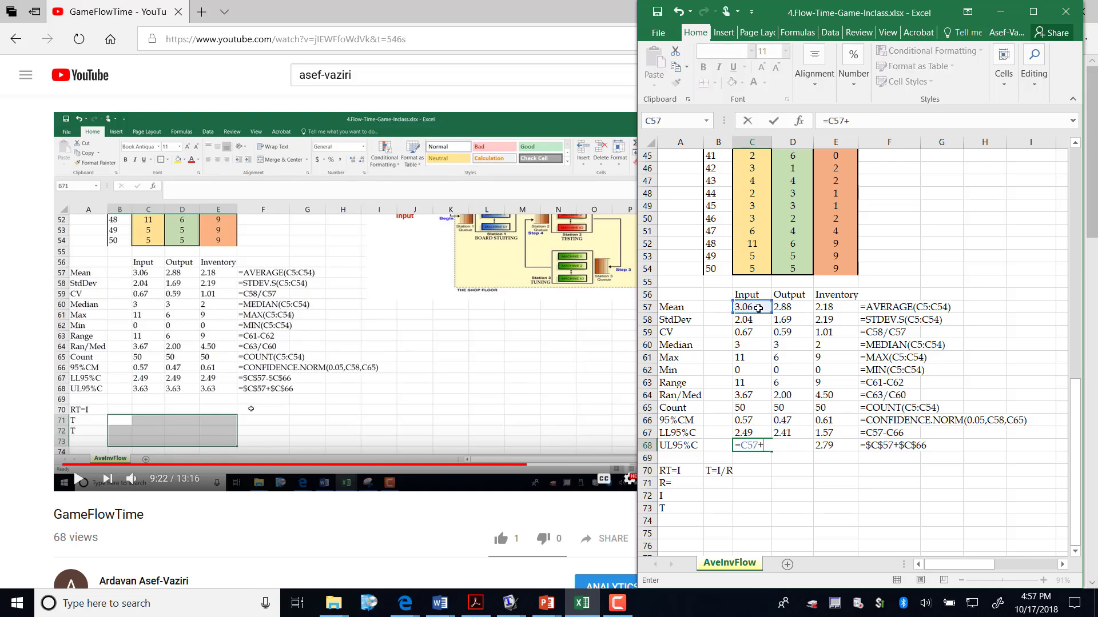
left_click(751, 421)
key("Return")
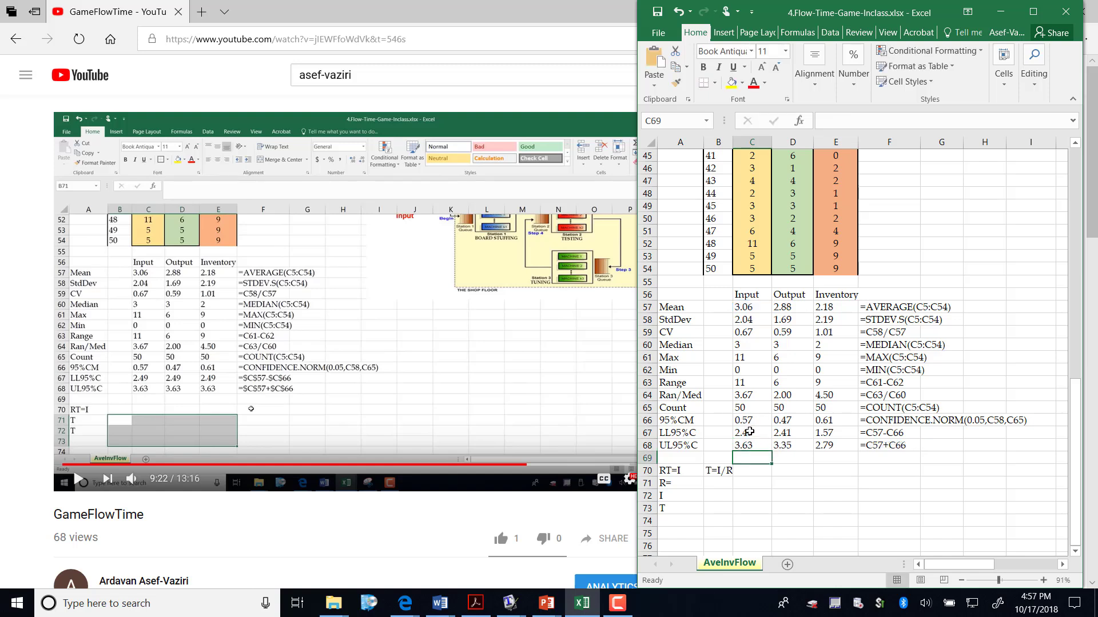
left_click_drag(749, 432, 856, 450)
left_click(799, 497)
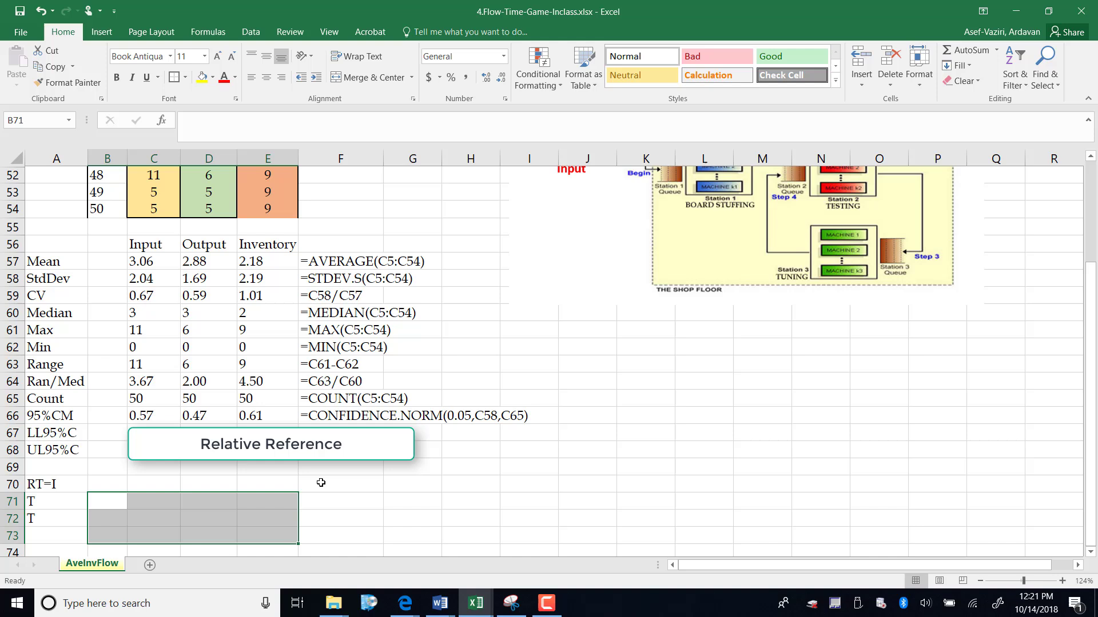
left_click(37, 485)
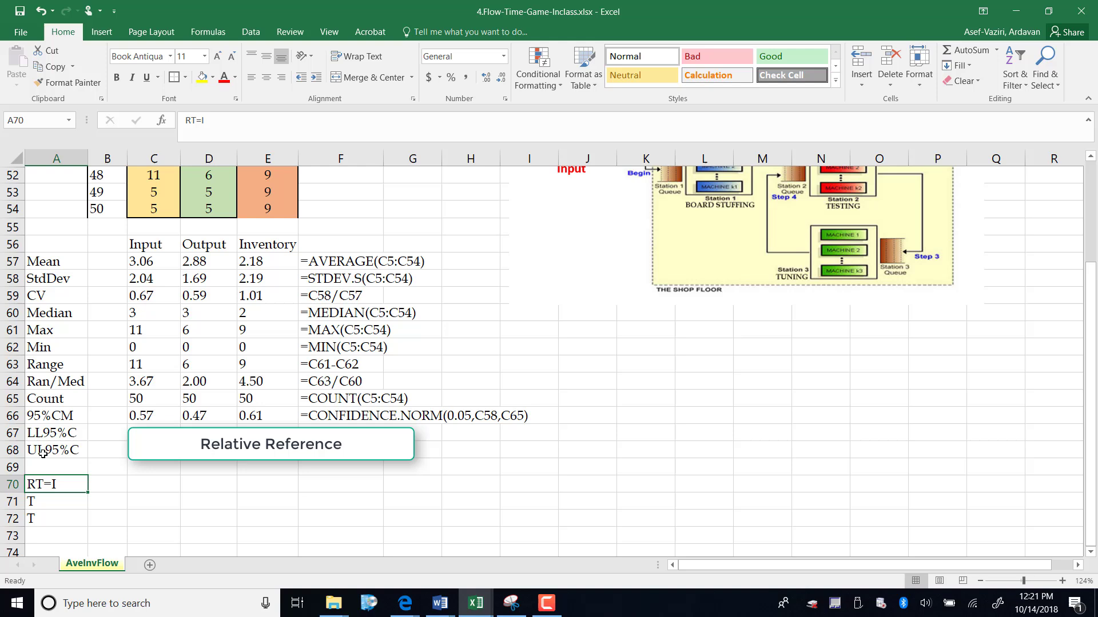
left_click(207, 259)
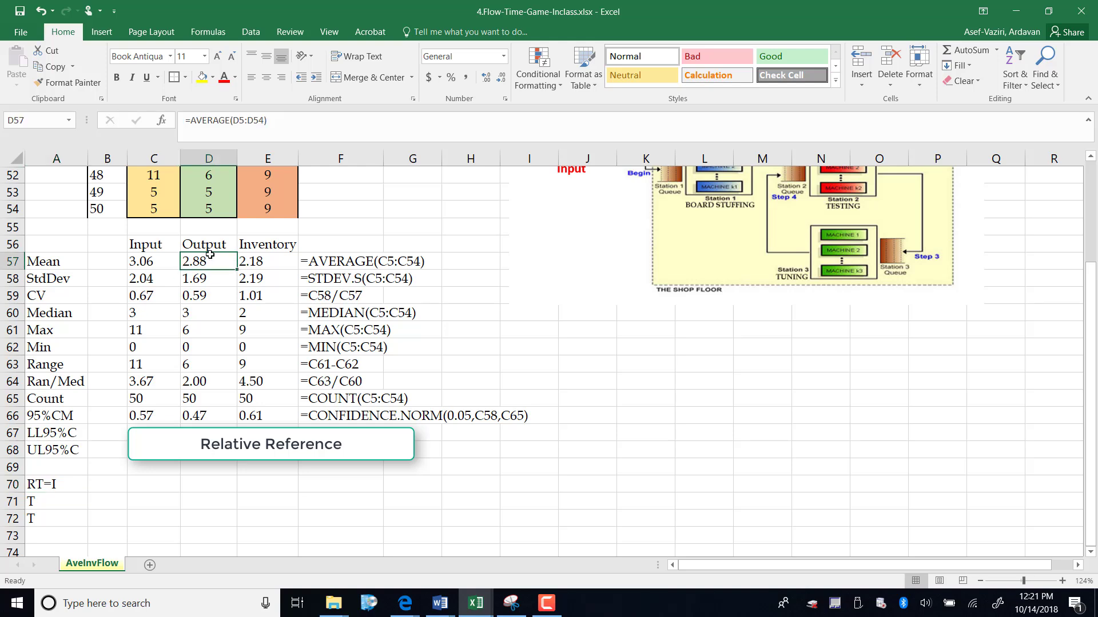
left_click(139, 263)
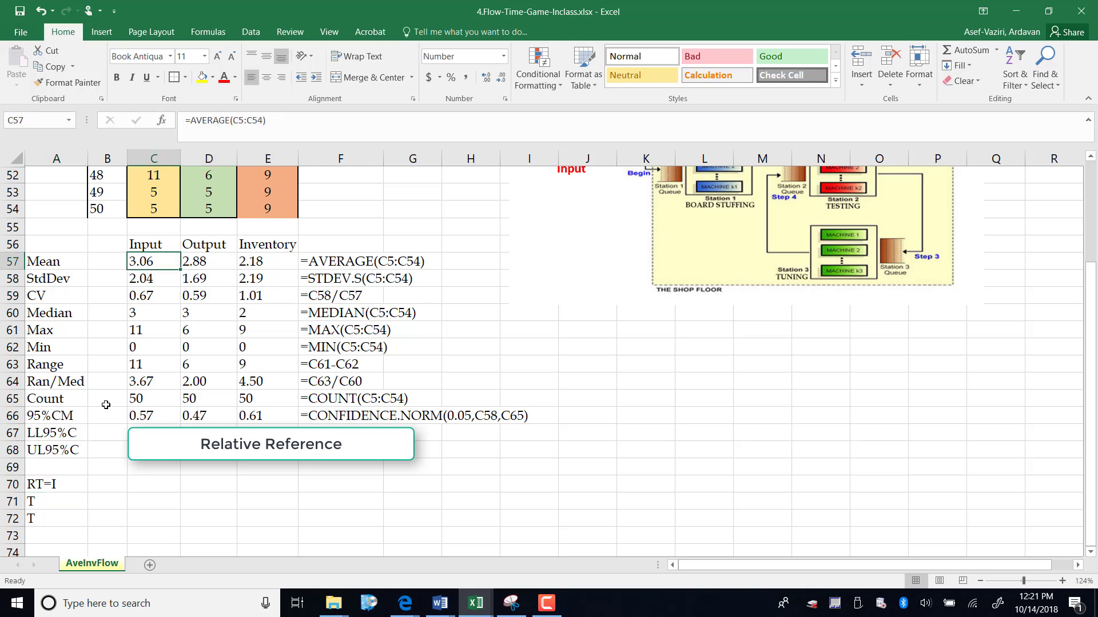
left_click(201, 259)
left_click(167, 259)
Label A71 'R=' and set B71 to the Output mean D57.
left_click(49, 505)
type("R=")
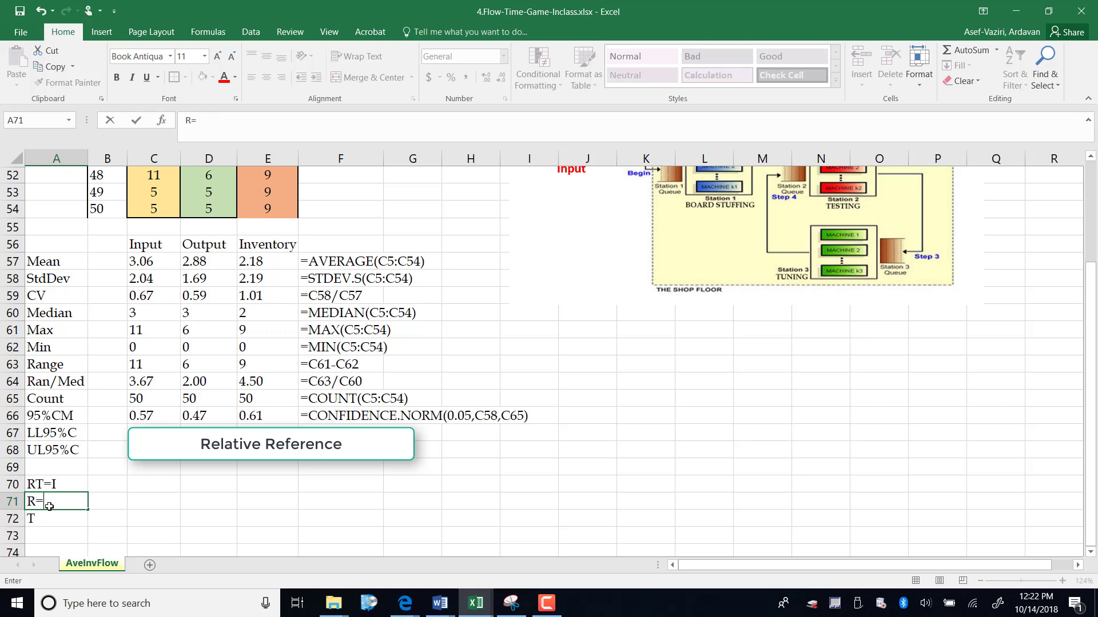
key("Tab")
type("=")
left_click(218, 258)
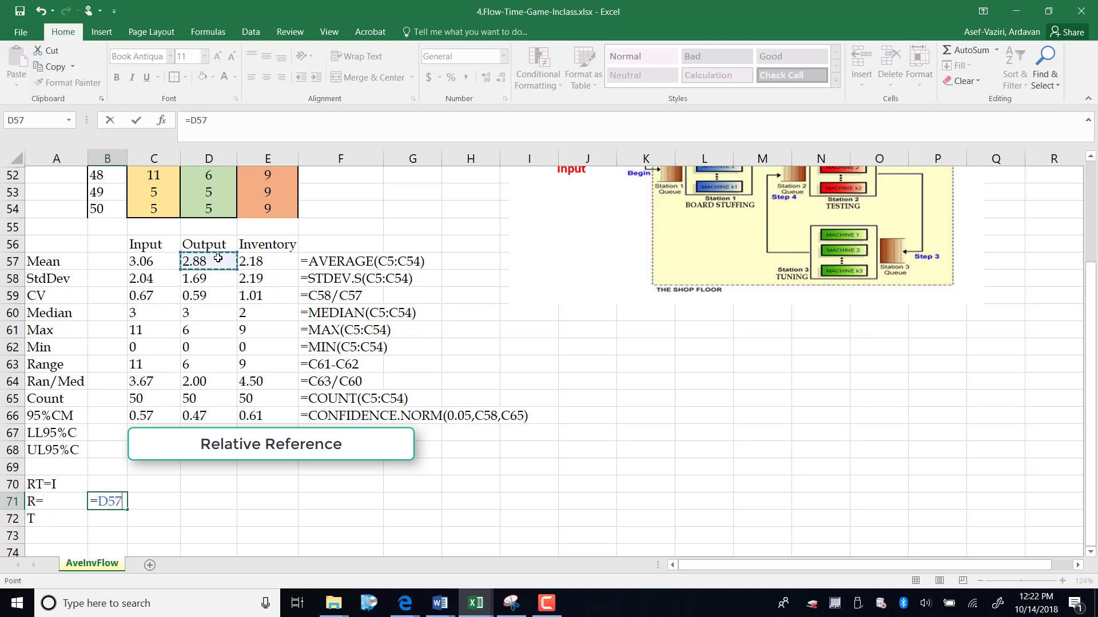
key("Return")
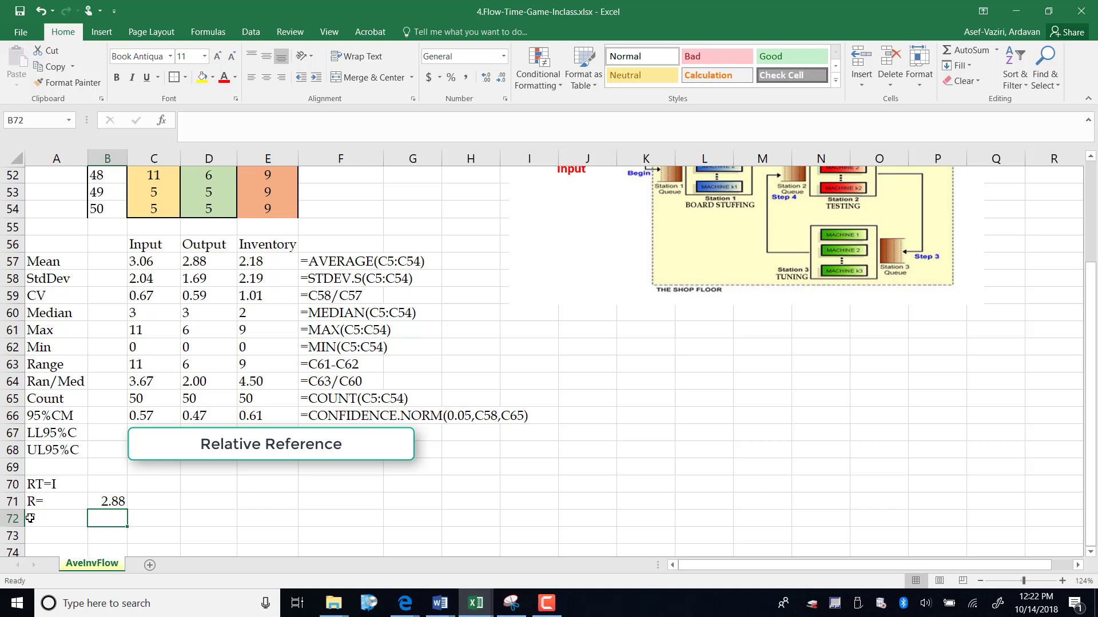
Label rows 'I' and 'T', and set B72 to the Inventory mean E57.
left_click(53, 523)
type("I")
key("Return")
type("T")
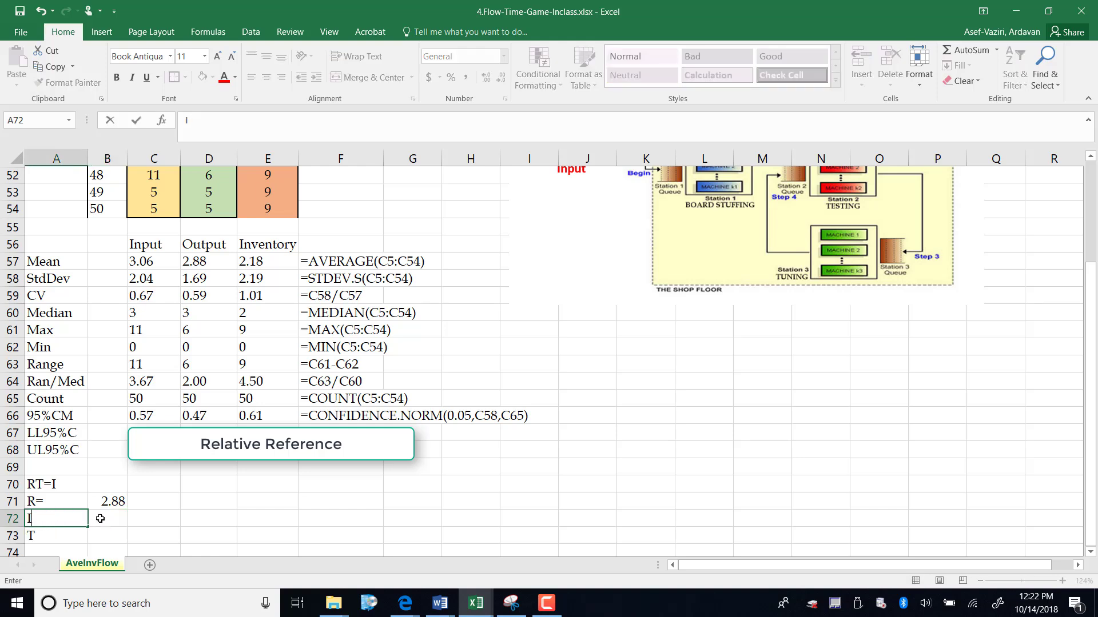
left_click(101, 518)
type("=")
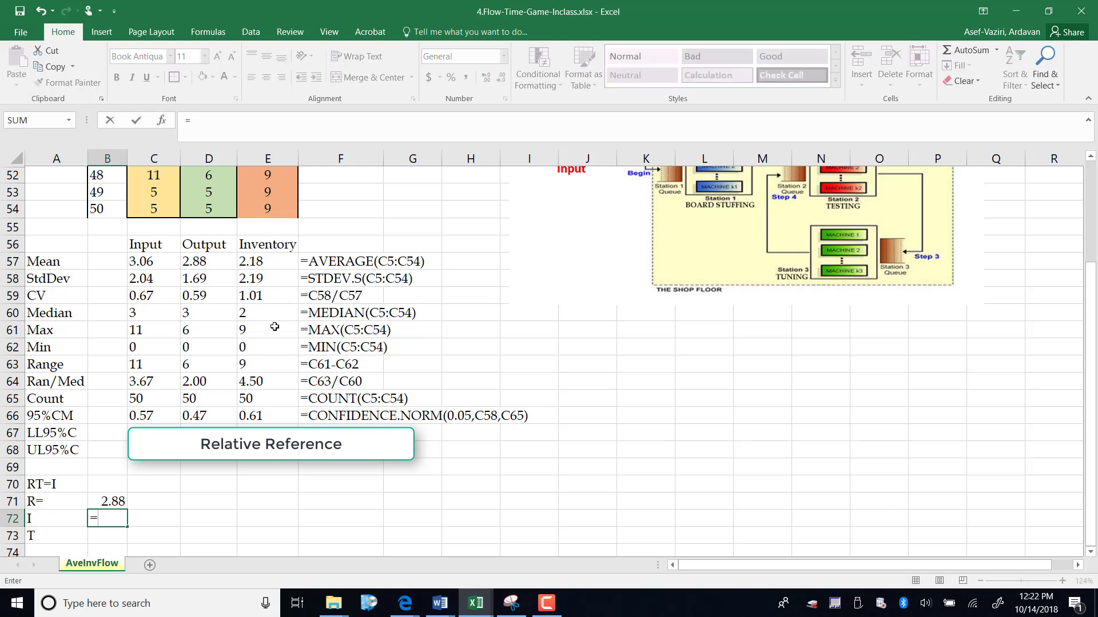
left_click(258, 262)
key("Return")
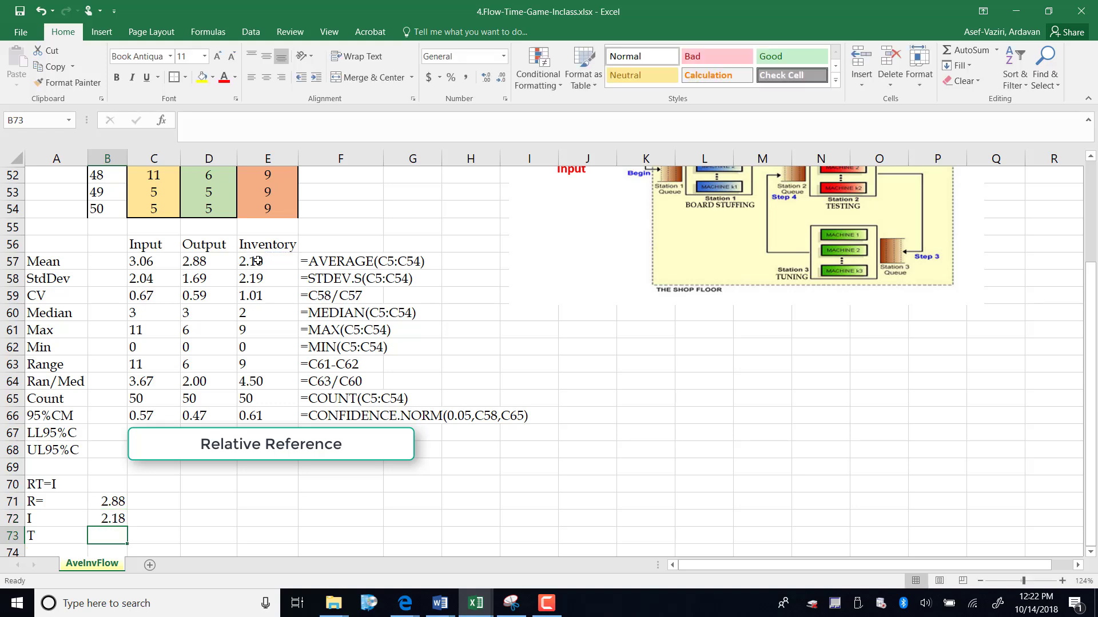
Add the note 'T=I/R' in B70.
left_click(103, 482)
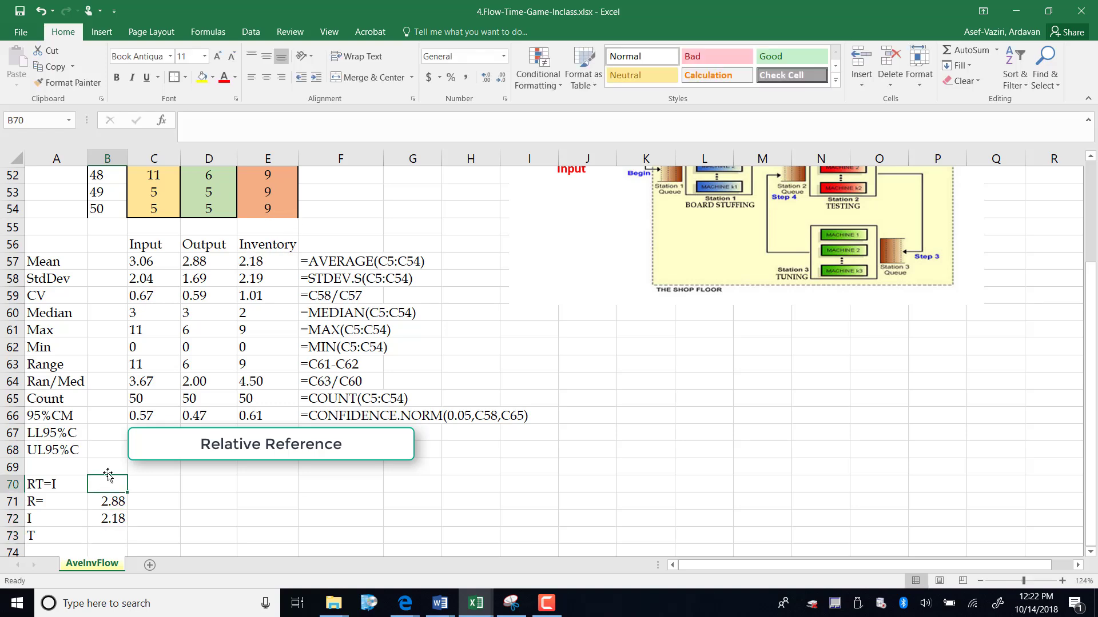
type("T=I")
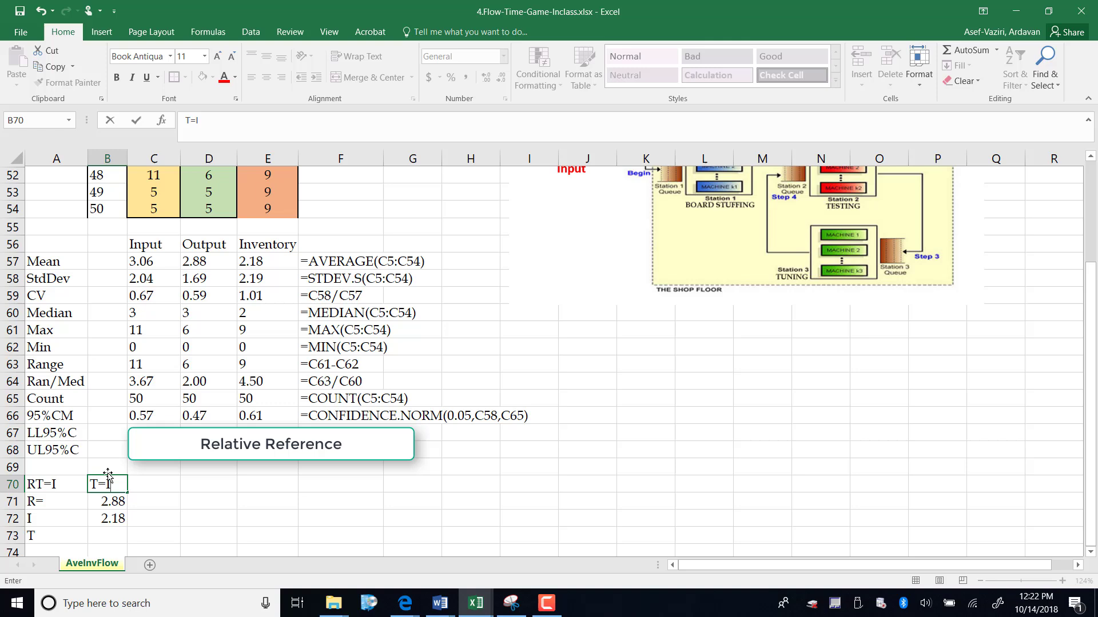
type("/R")
key("Return")
Compute flow time in B73 as =B72/B71, giving 0.757.
left_click(117, 535)
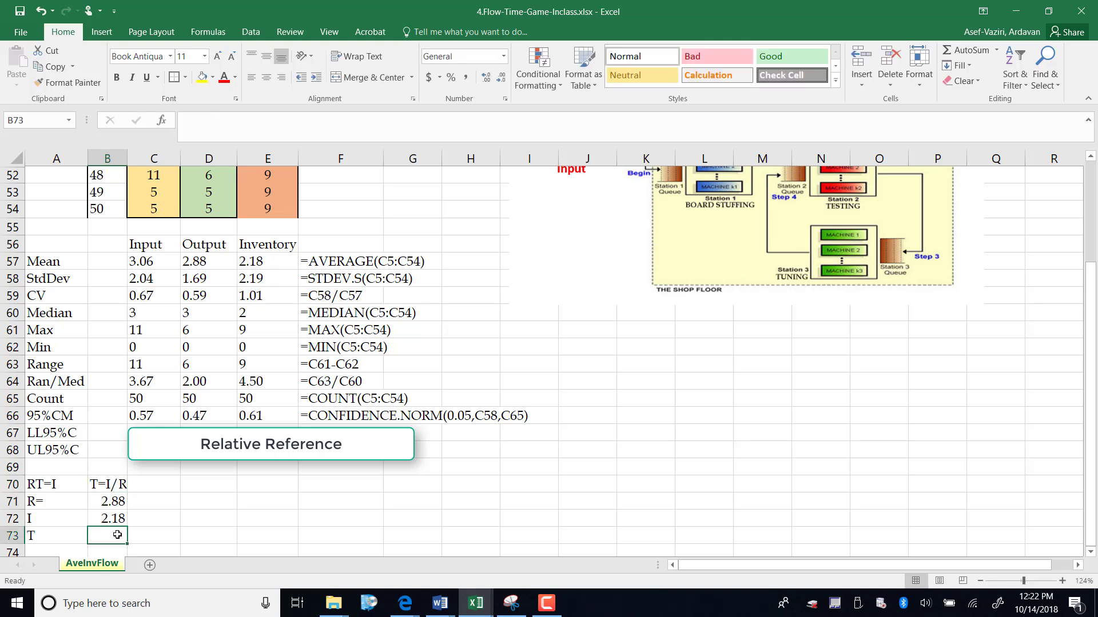
type("=")
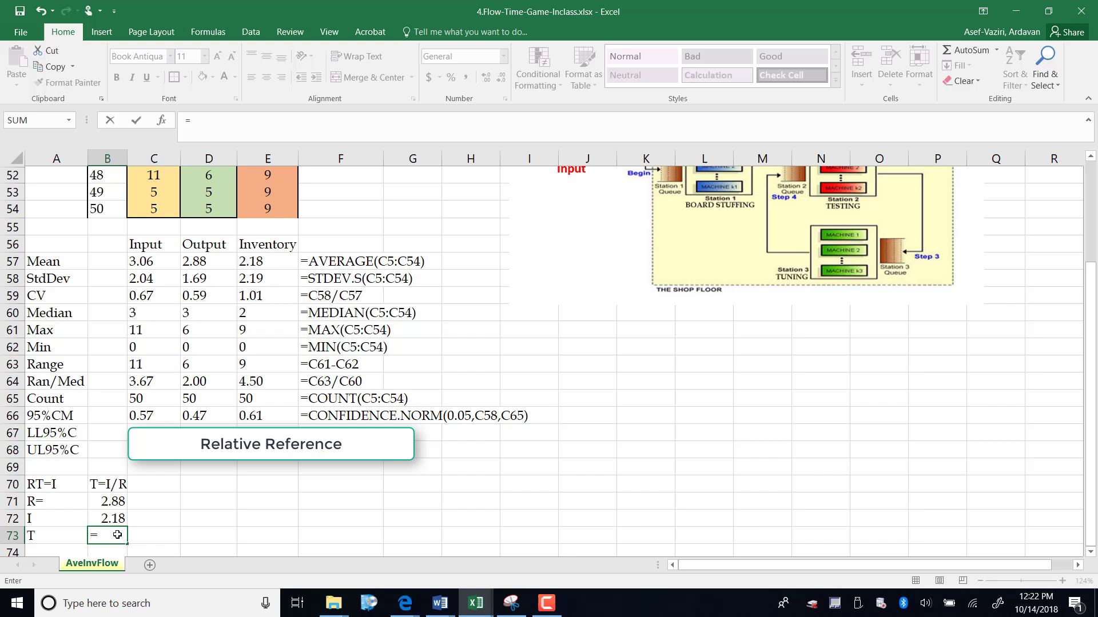
left_click(92, 522)
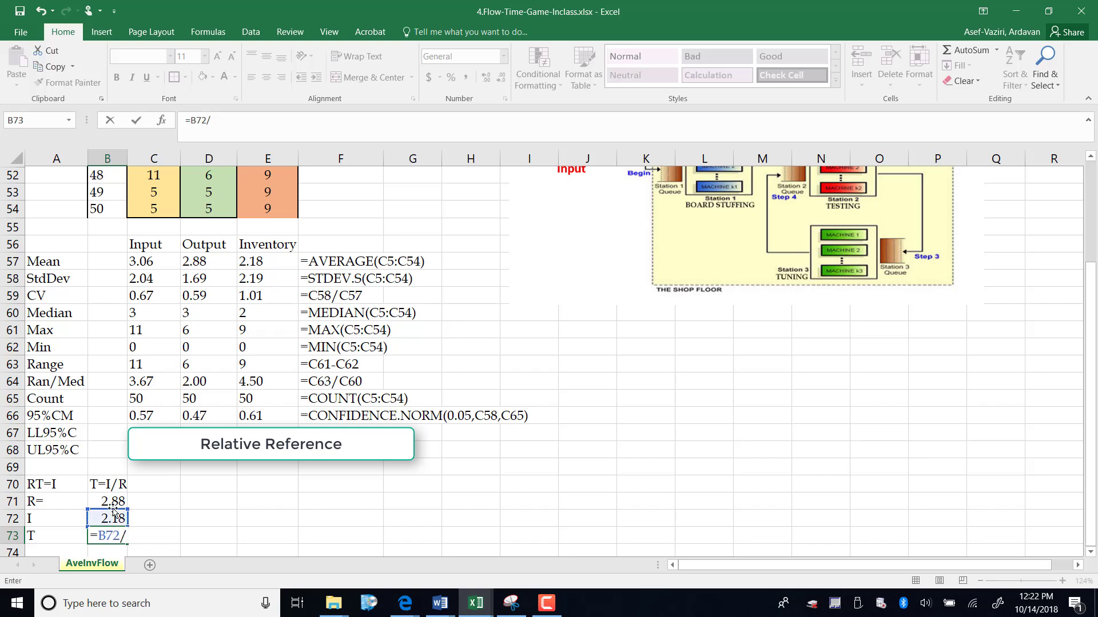
type("/")
left_click(113, 502)
key("Return")
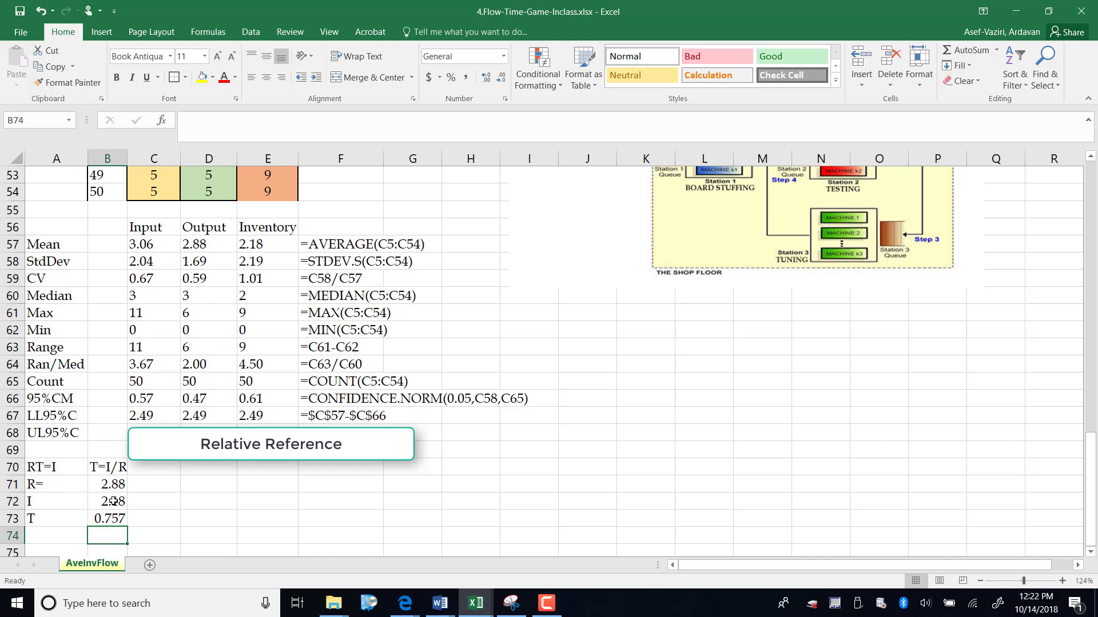
Label the flow time in C73 as 'days'.
left_click(162, 519)
type("days")
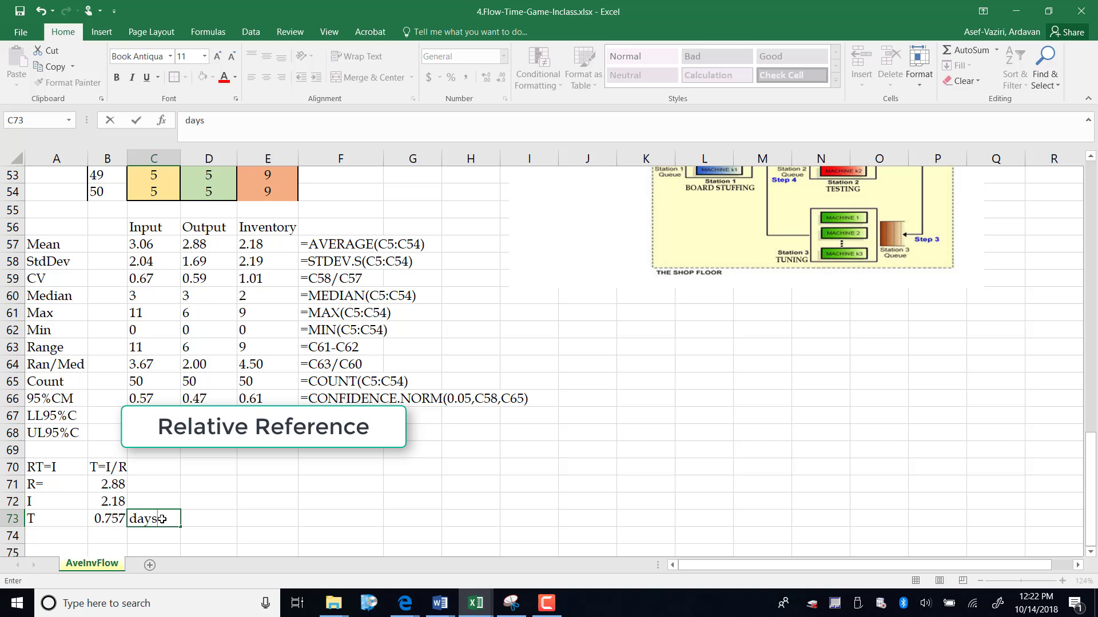
key("Return")
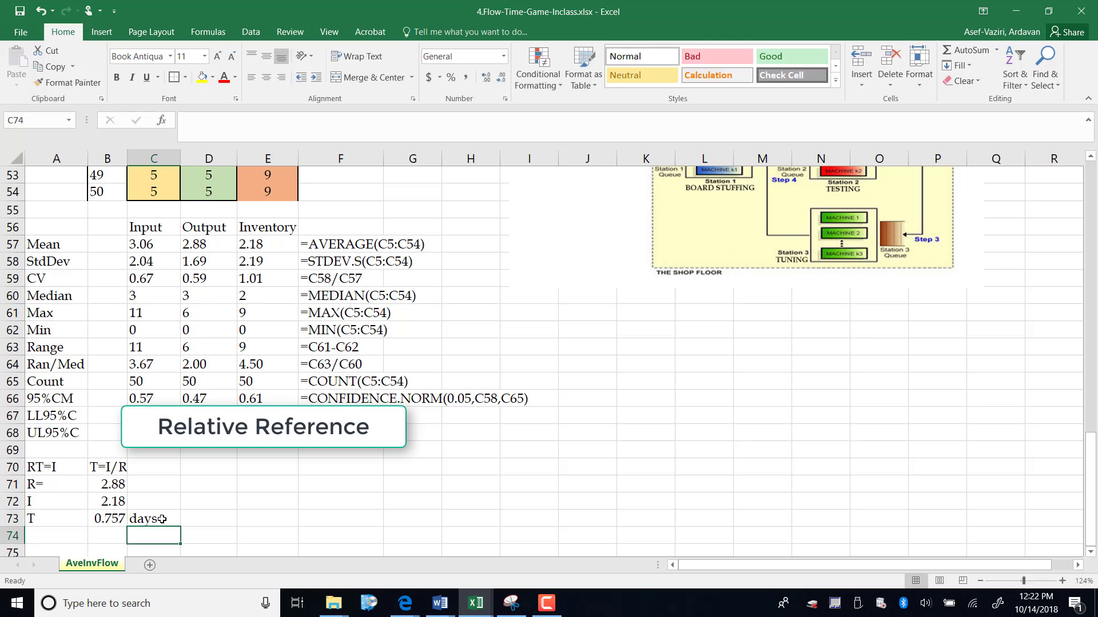
Enter =B73*24 in D73 for 18.1667 hours and label E73 'hours'.
left_click(203, 519)
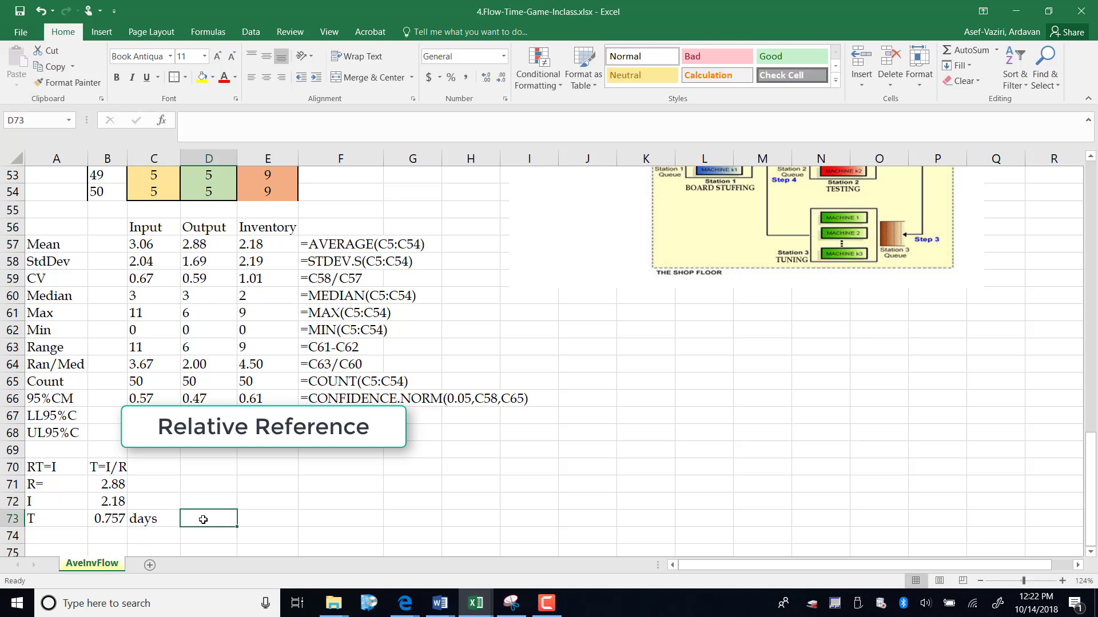
type("=")
left_click(100, 518)
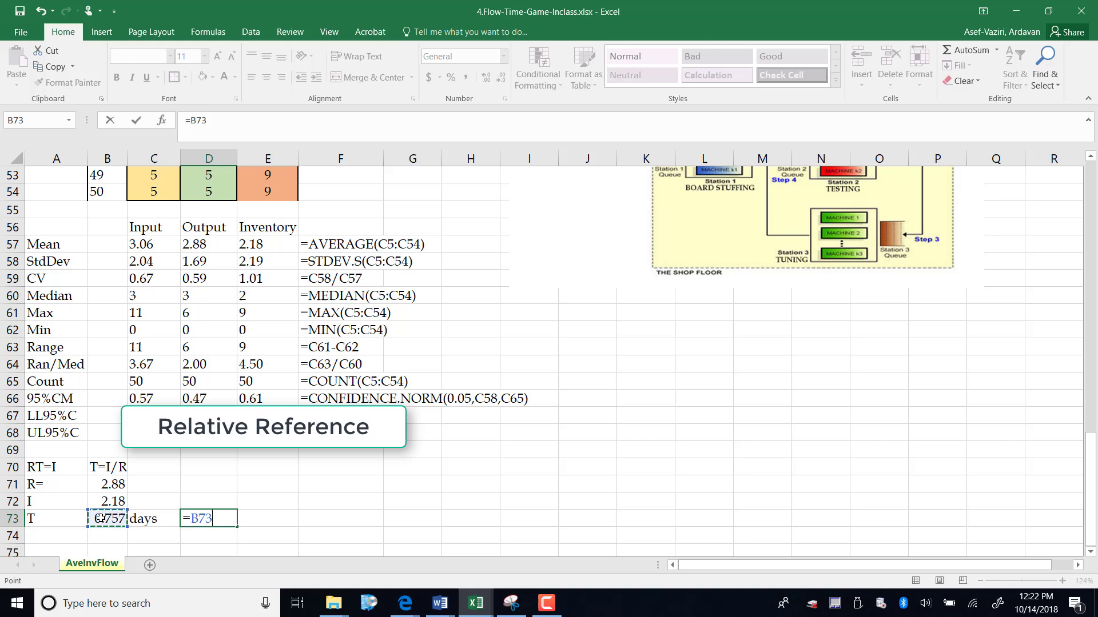
type("*24")
key("Return")
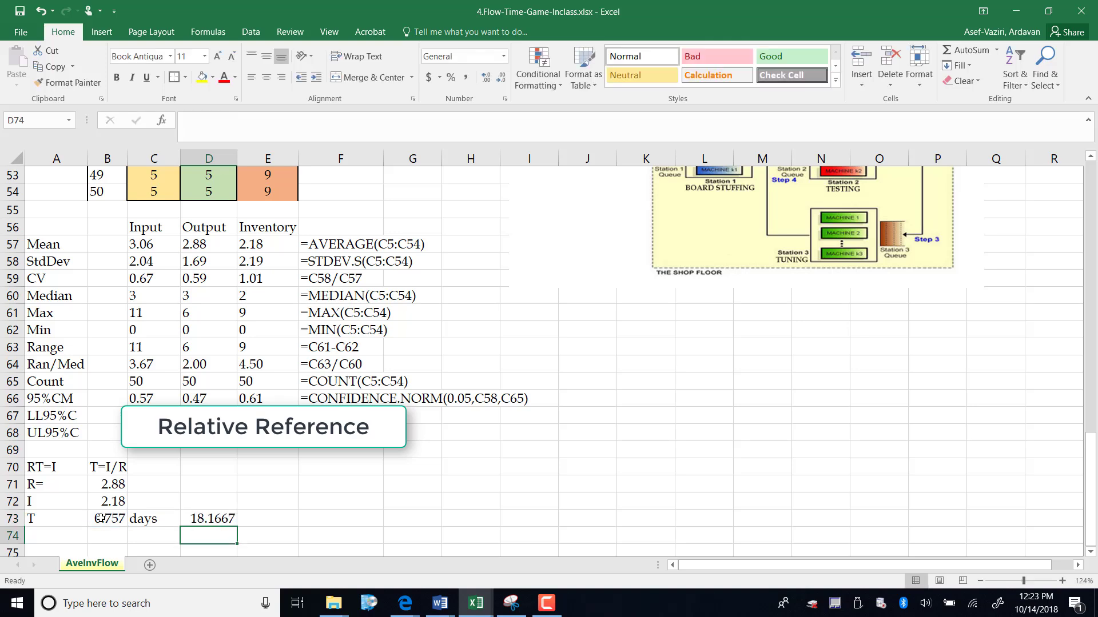
left_click(259, 517)
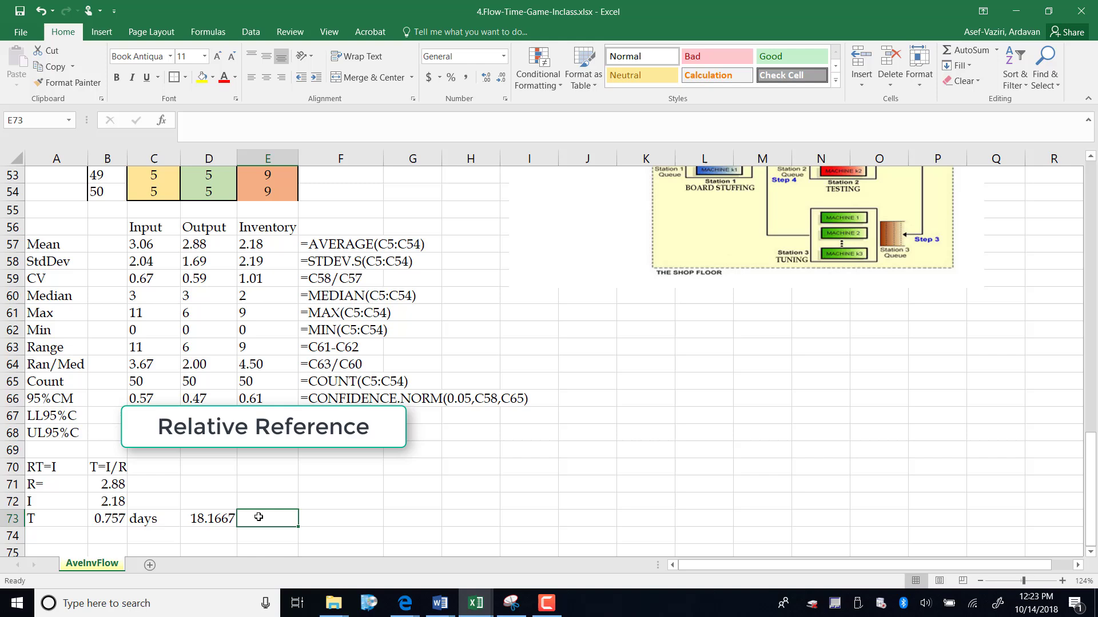
type("hours")
key("Return")
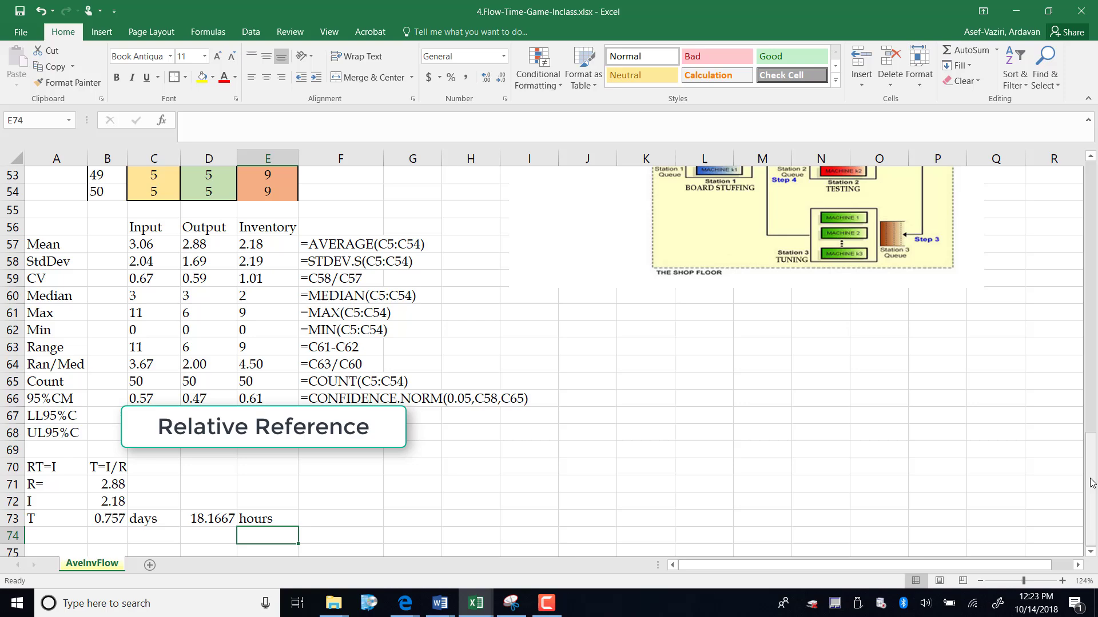
left_click_drag(1092, 483, 1094, 207)
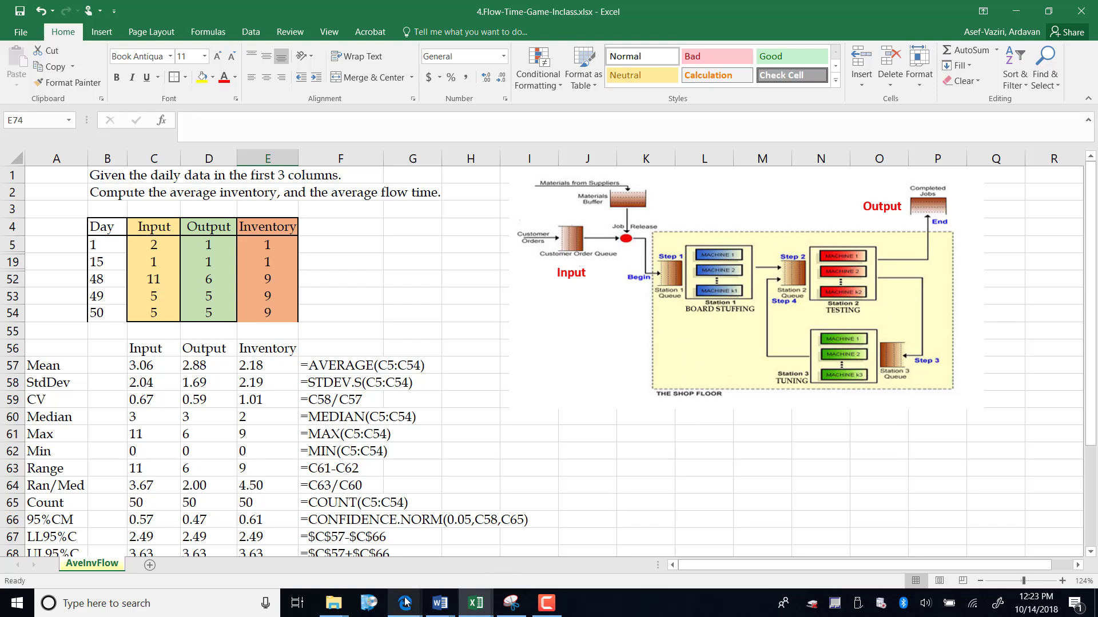
In the Littlefield page, plot Station 1's daily queue size and close the plot.
mouse_move(405, 602)
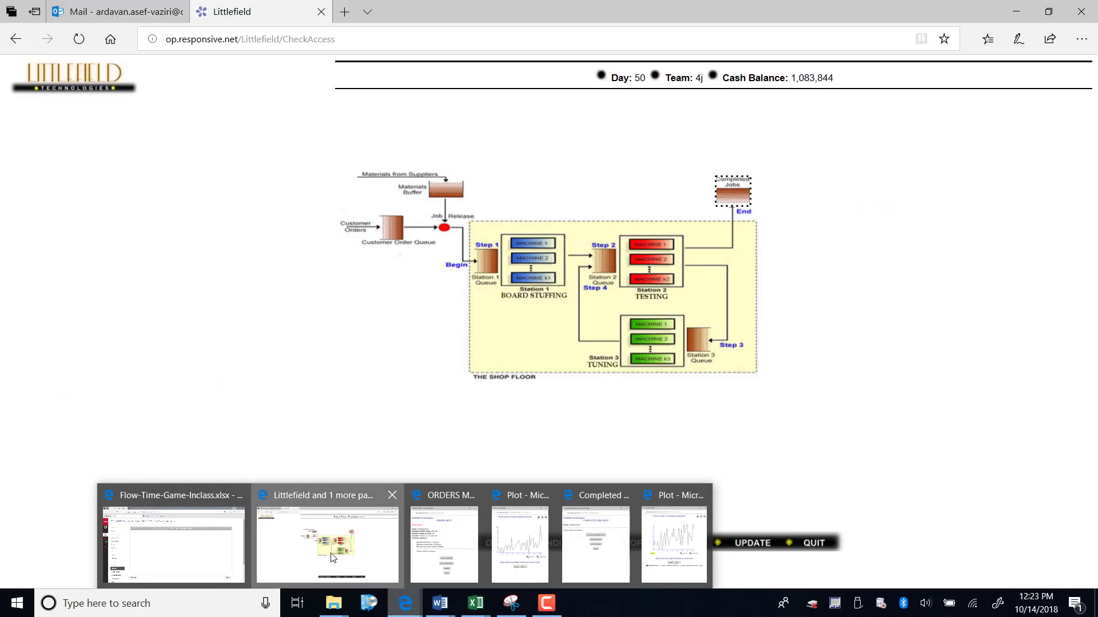
left_click(333, 558)
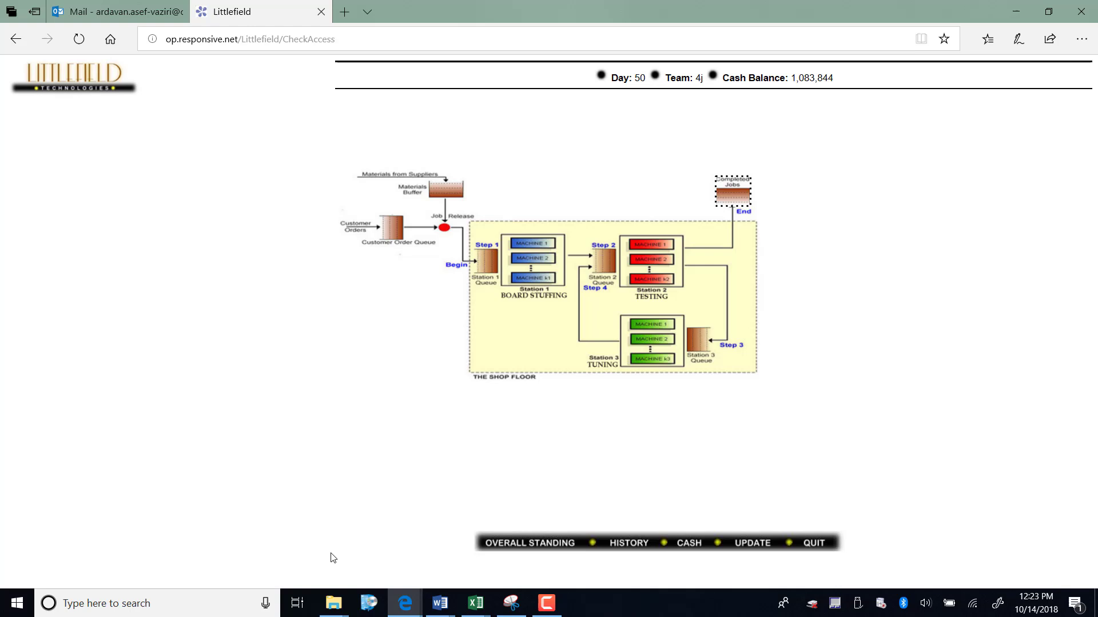
left_click(487, 267)
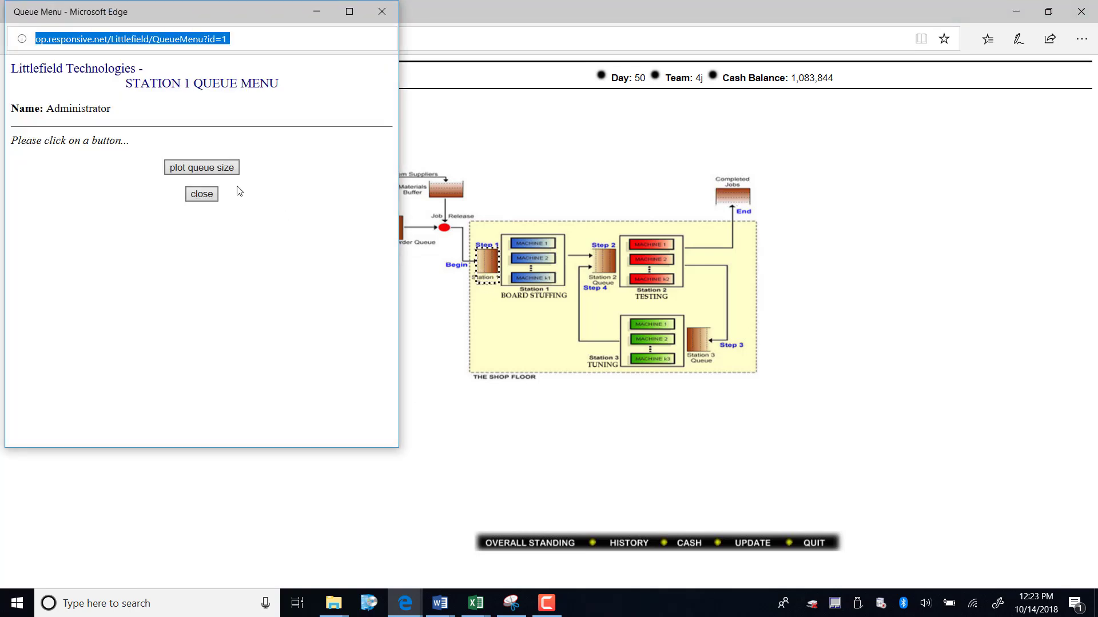
left_click(213, 165)
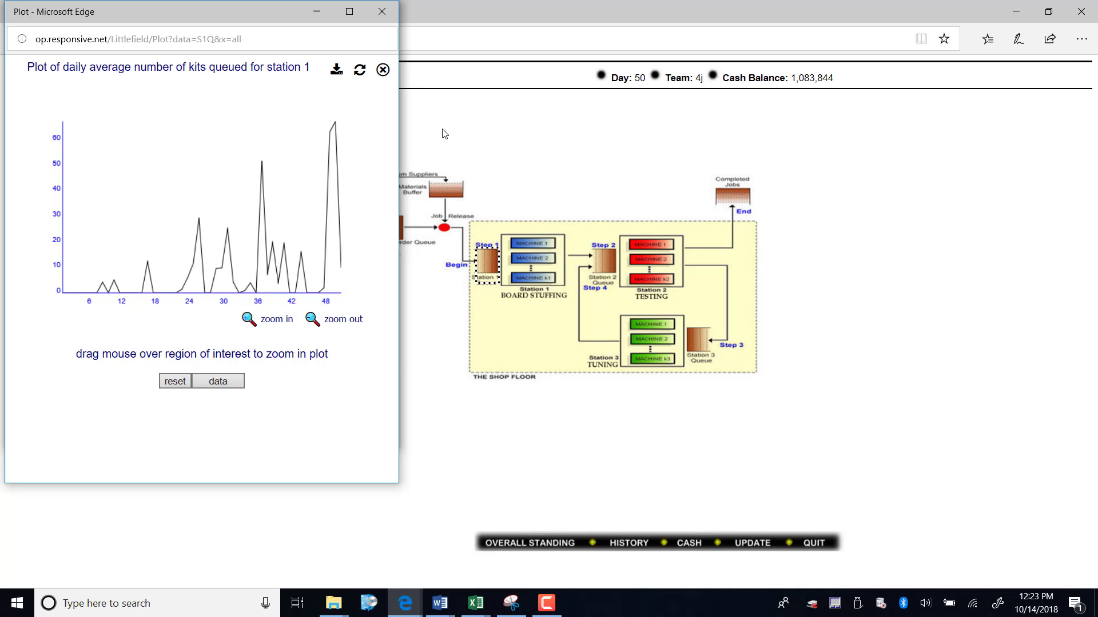
left_click(385, 19)
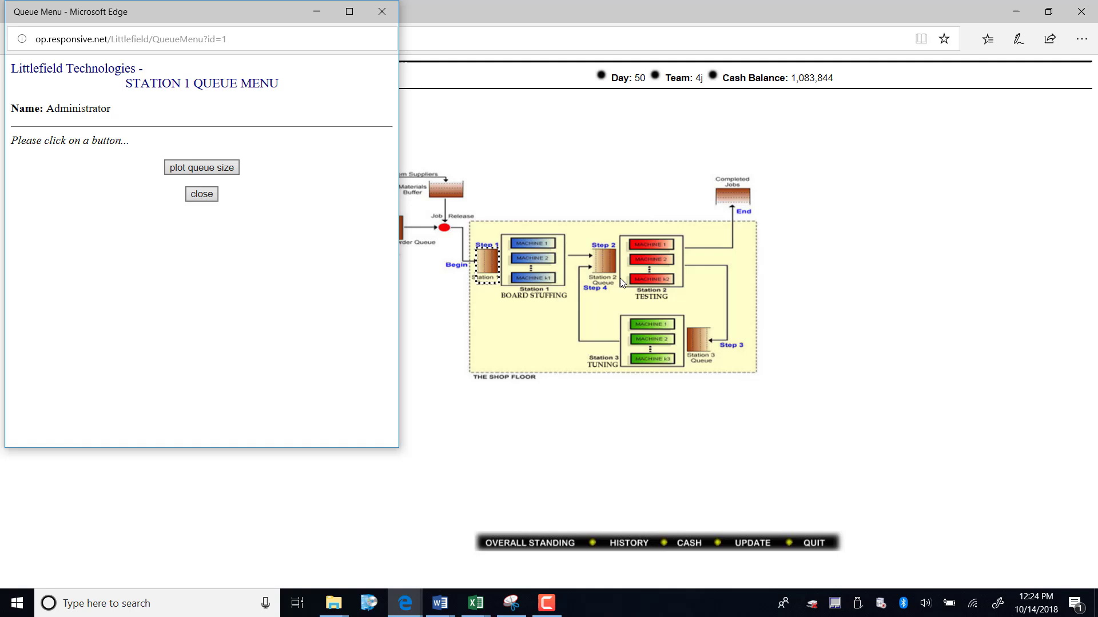
Plot Station 2's daily queue size, peaking near 280 by day 50, and close it.
left_click(639, 280)
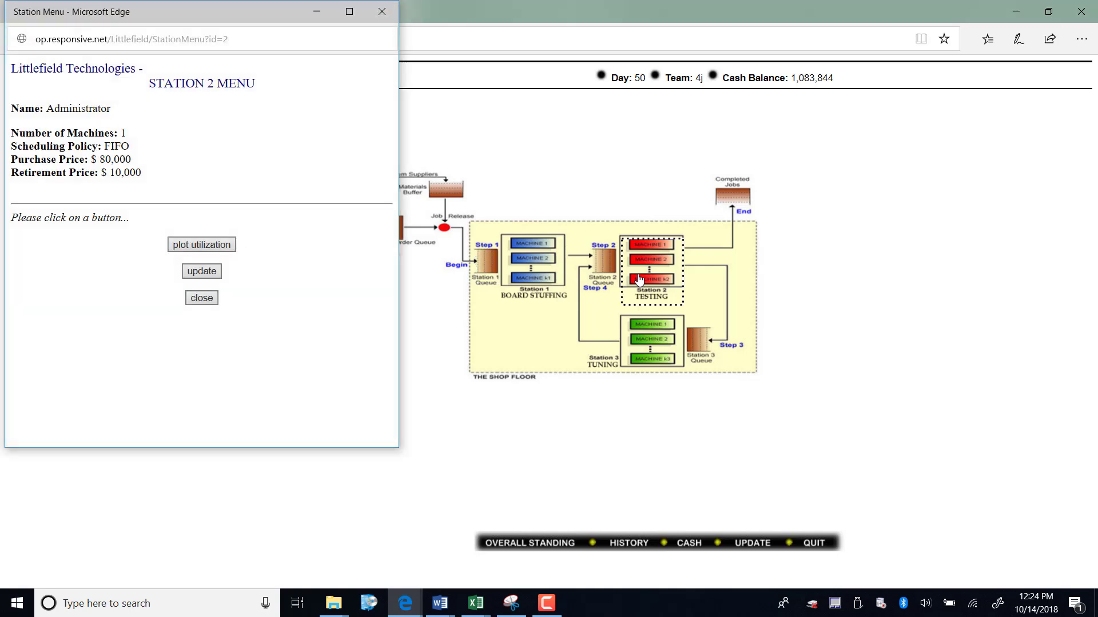
left_click(604, 275)
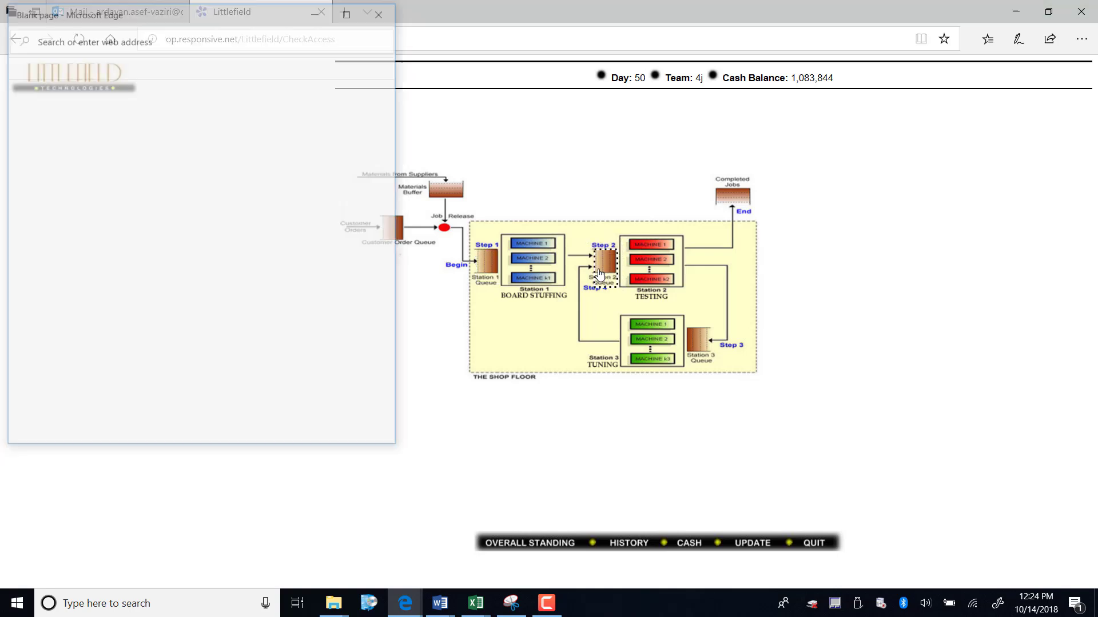
left_click(220, 171)
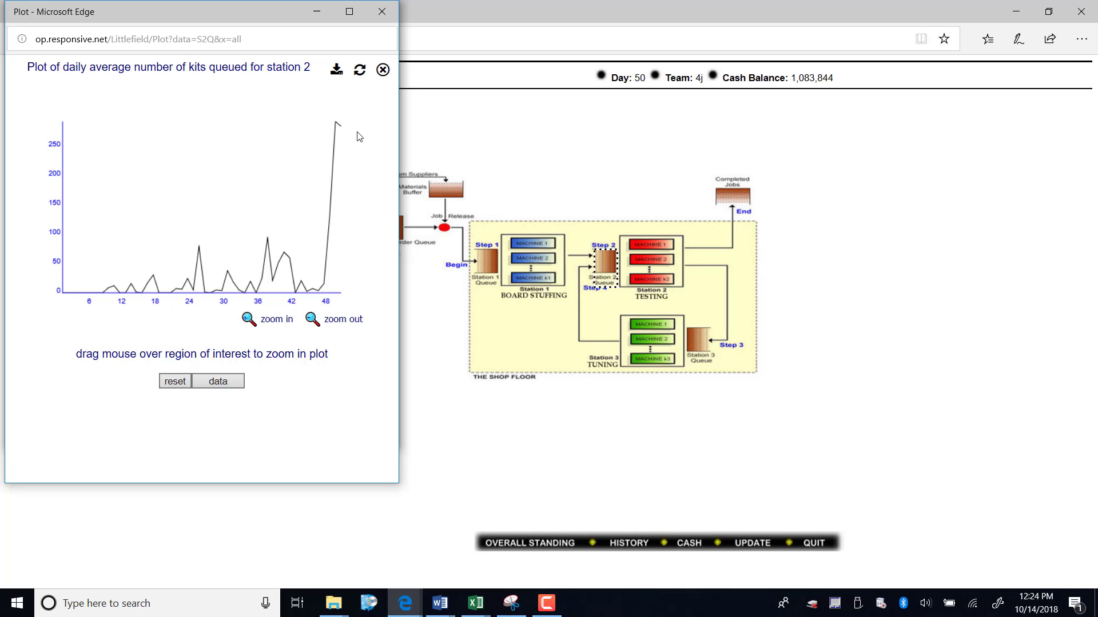
left_click(382, 16)
Plot Station 3's daily queue size, peaking near 105 around day 30, then return to the shop floor.
left_click(383, 17)
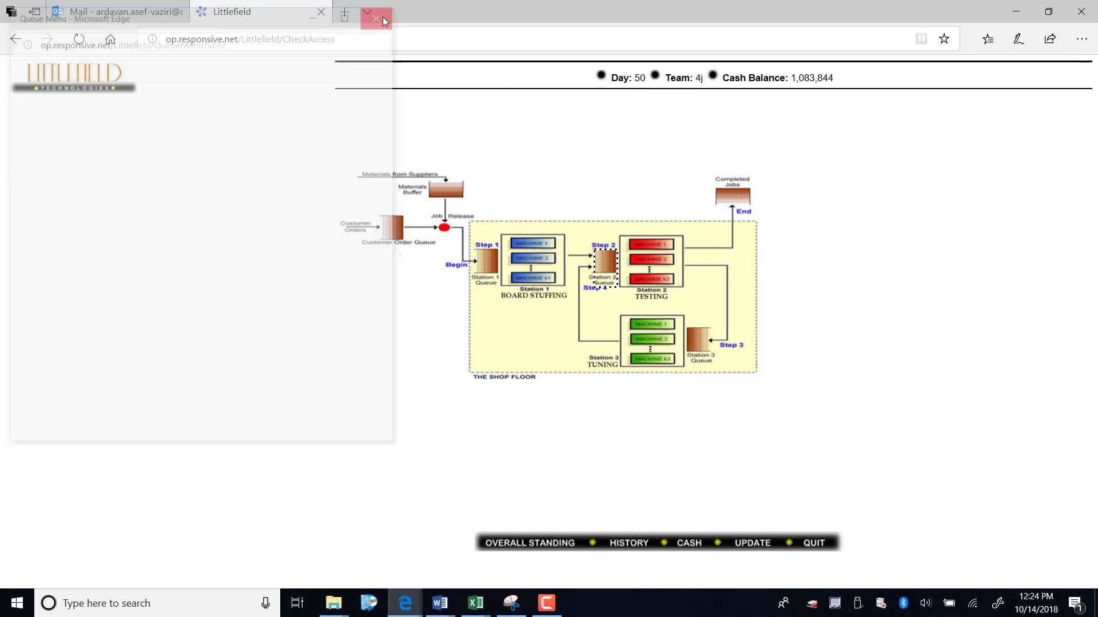
left_click(697, 352)
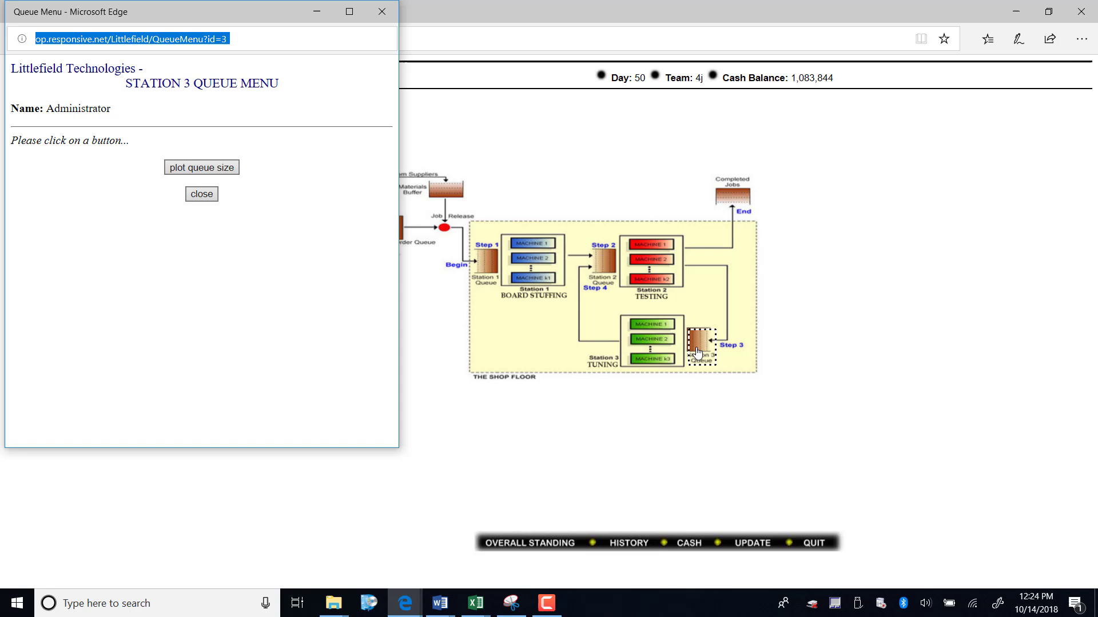
left_click(196, 168)
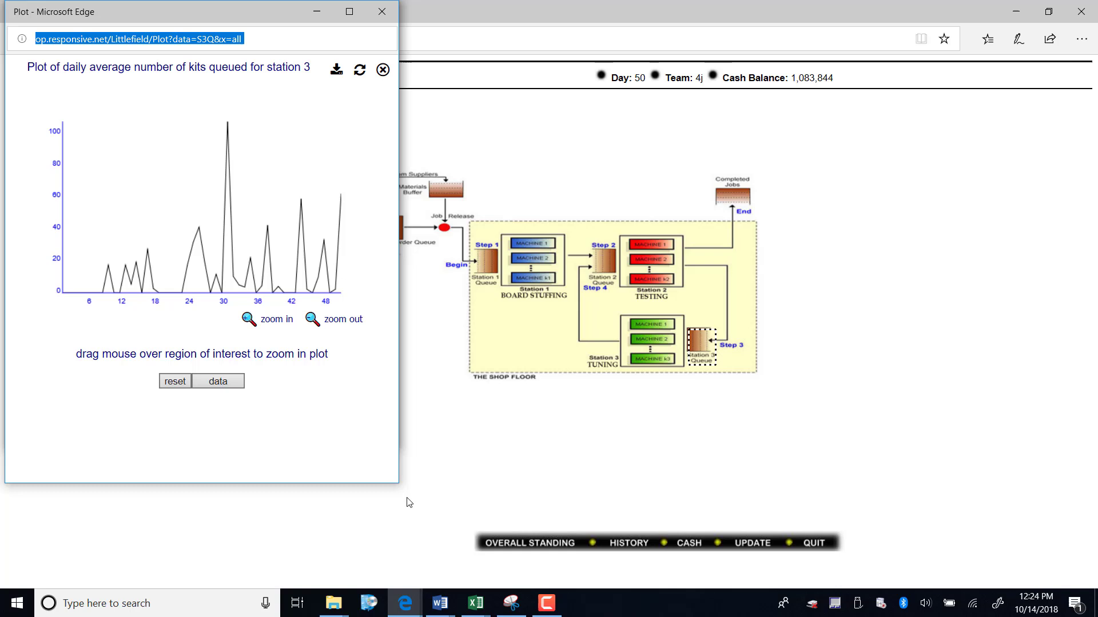
left_click(1043, 325)
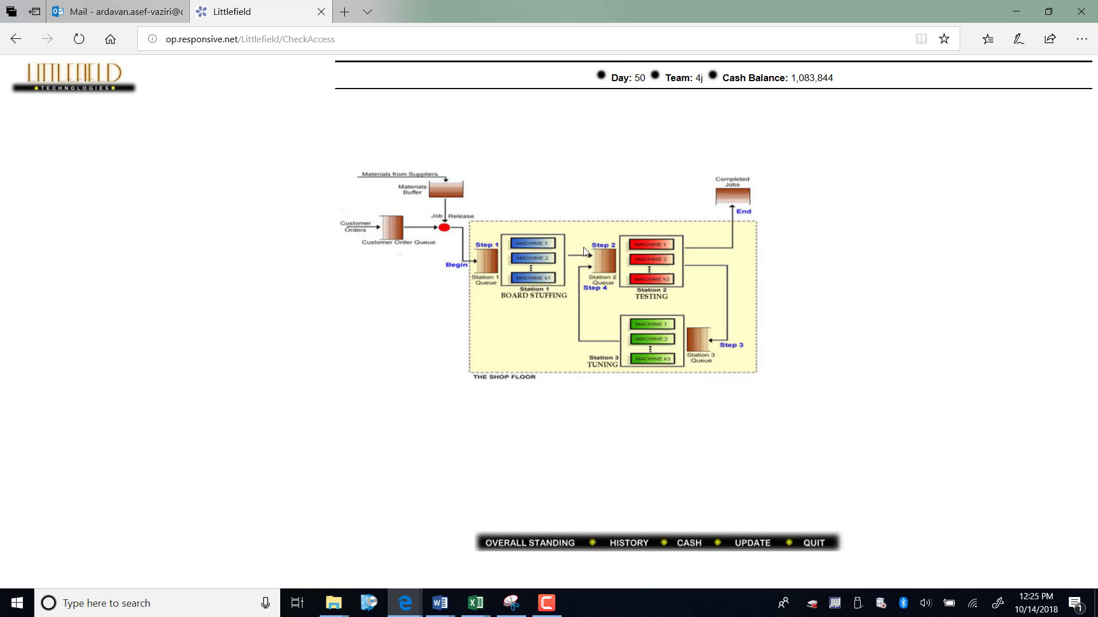
Open Station 1 board stuffing details and highlight the $90,000 purchase and $10,000 retirement prices.
left_click(529, 263)
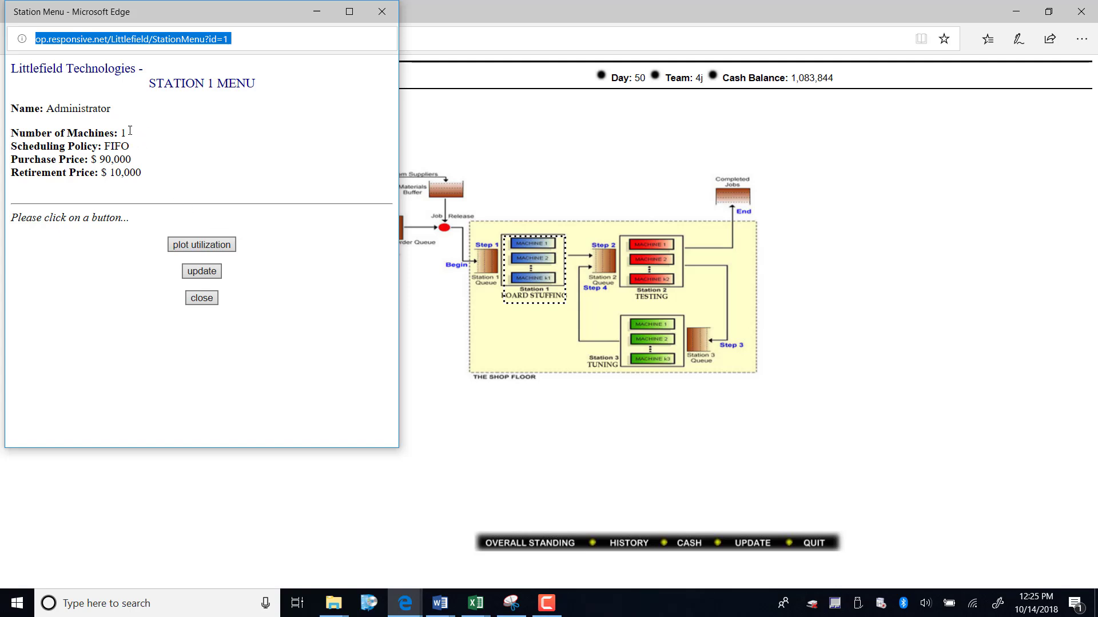
left_click_drag(150, 161, 89, 161)
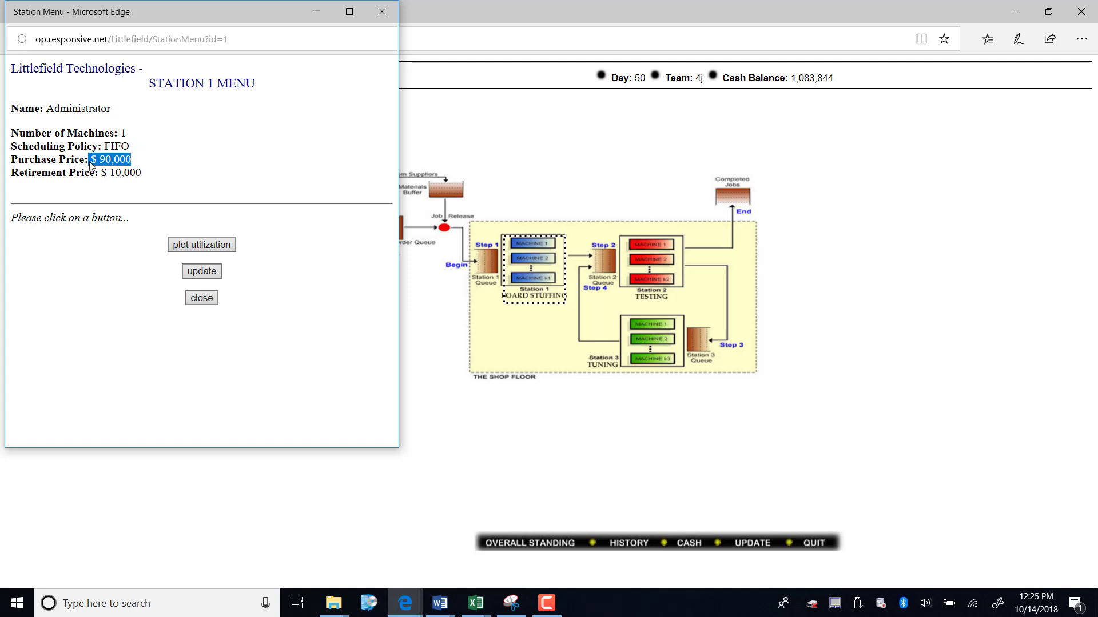
left_click_drag(155, 179, 115, 176)
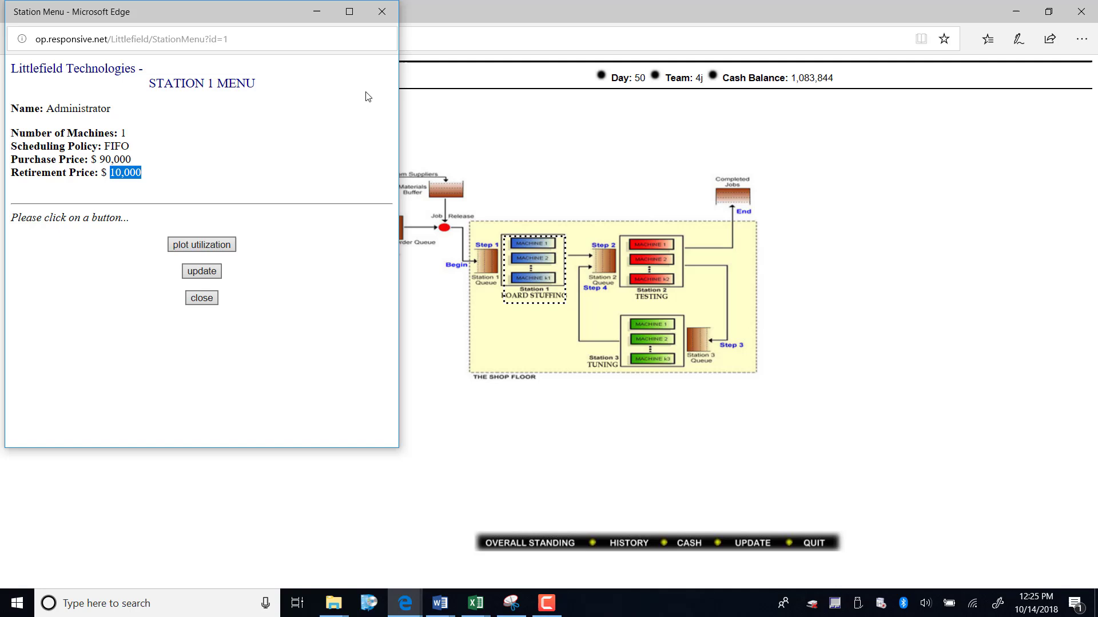